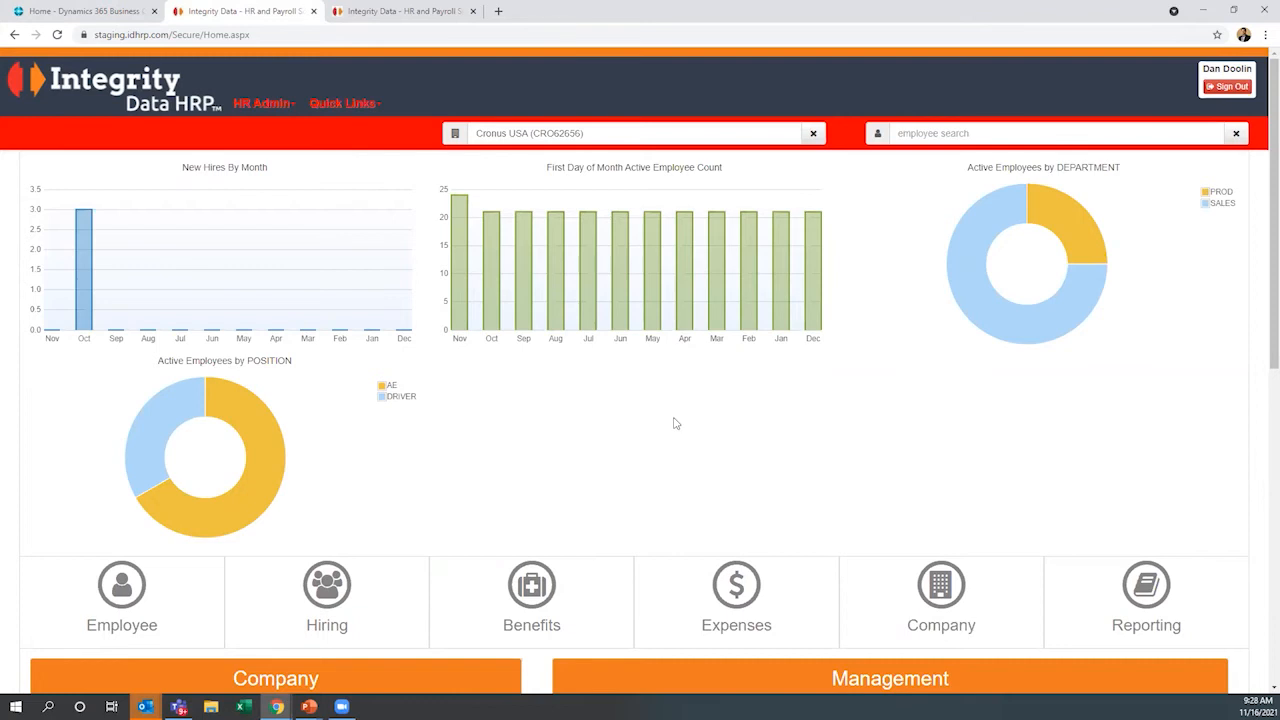
Review the home dashboard's employee charts, company announcements, pending requests, certificate expirations, birthdays and employee anniversaries
scroll(675, 423, "down", 2)
scroll(675, 423, "down", 2)
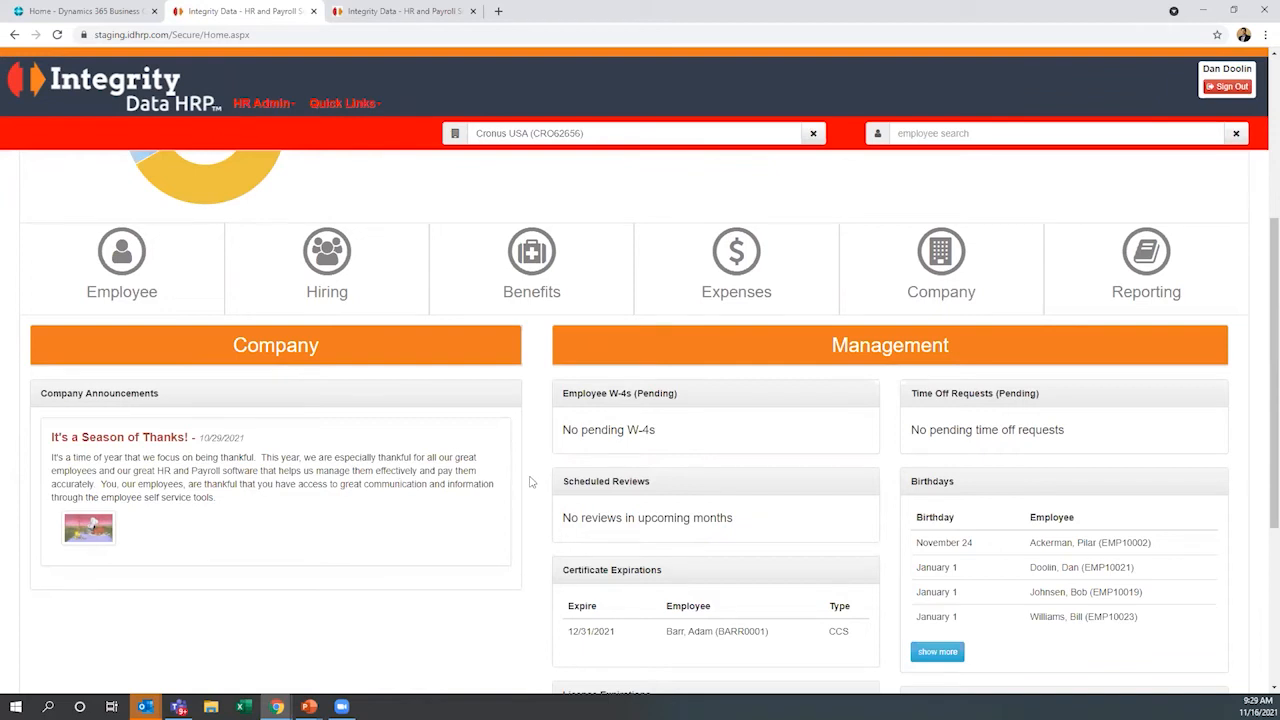
scroll(529, 483, "down", 2)
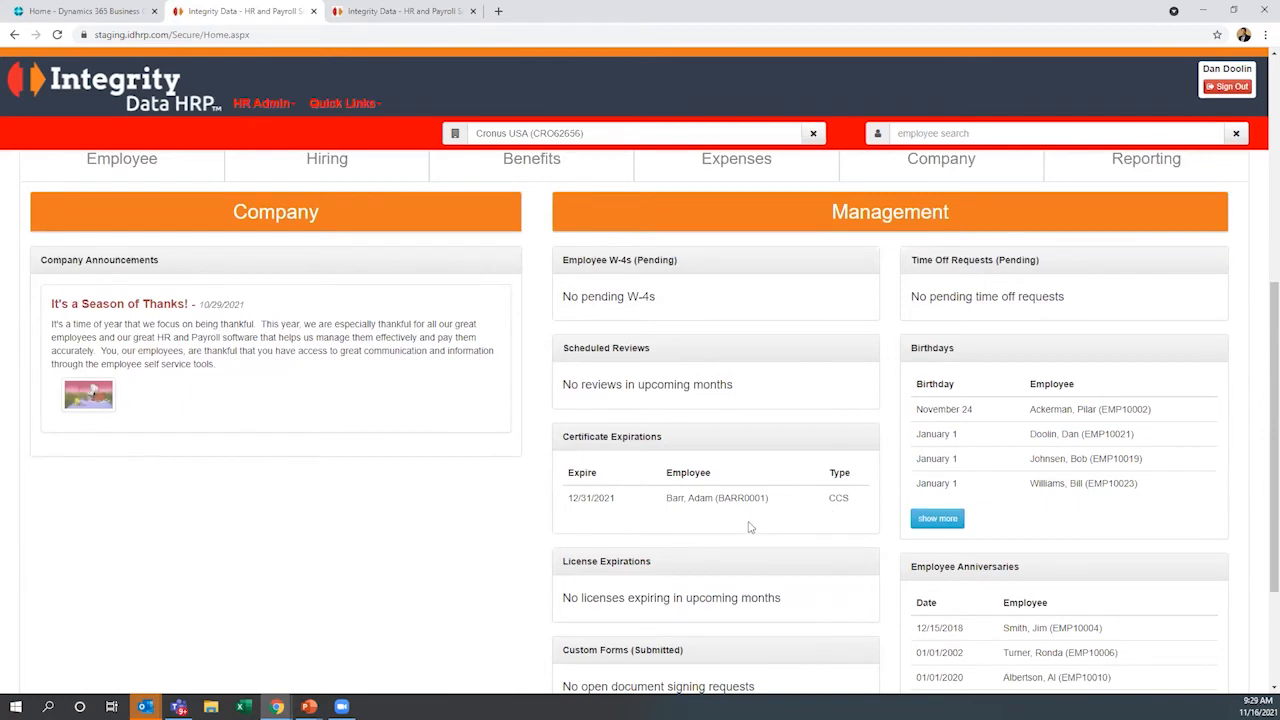
scroll(750, 527, "down", 1)
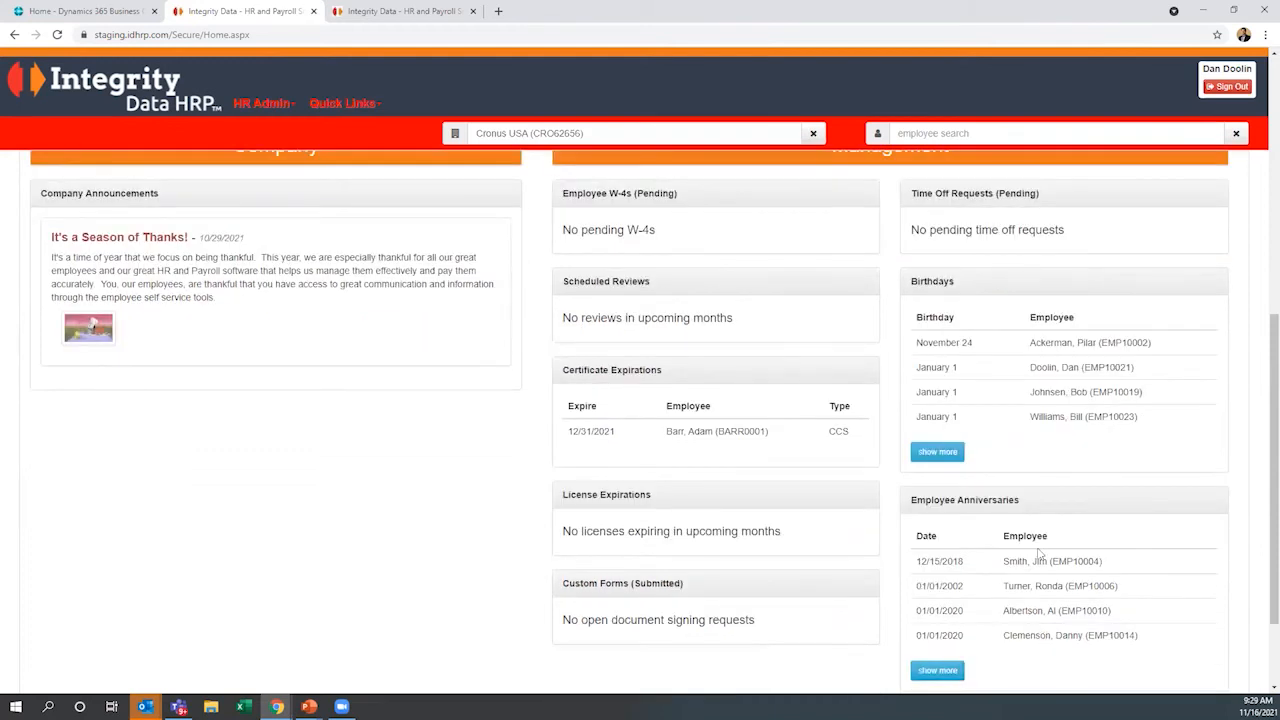
scroll(1040, 555, "up", 1)
scroll(1040, 555, "up", 1)
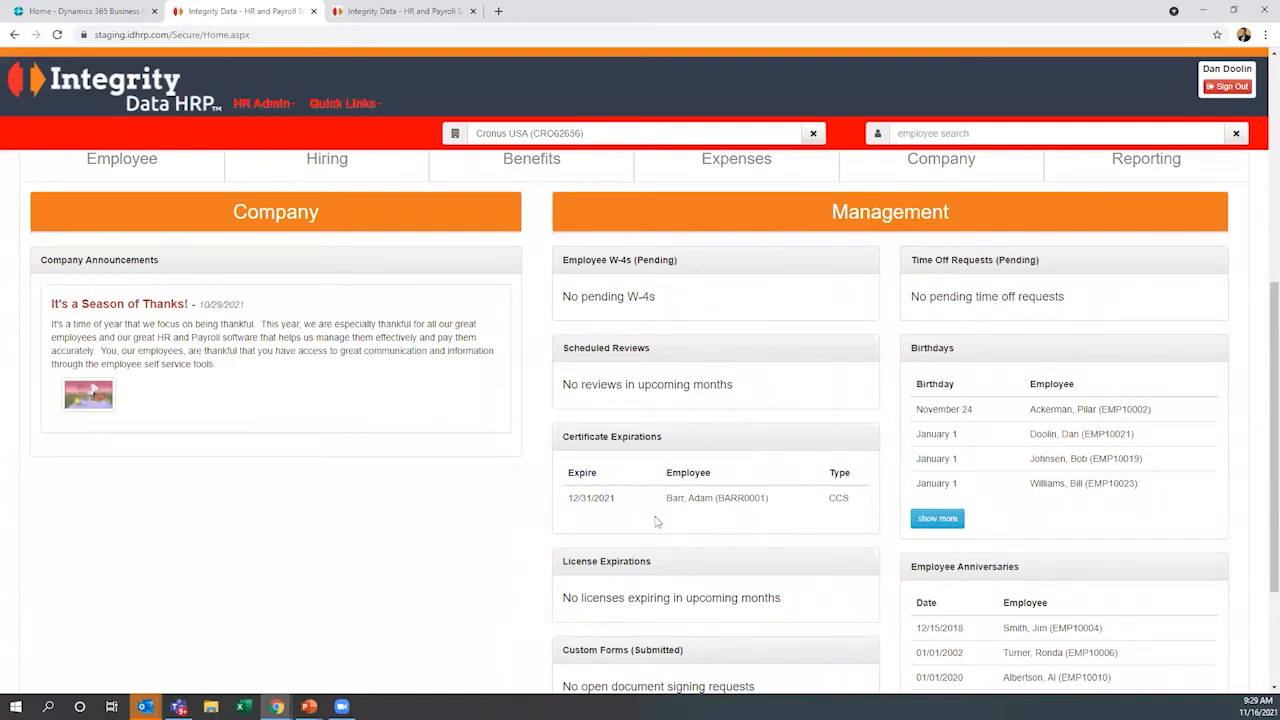
scroll(535, 539, "up", 1)
scroll(462, 545, "up", 1)
scroll(460, 548, "up", 3)
scroll(466, 553, "up", 1)
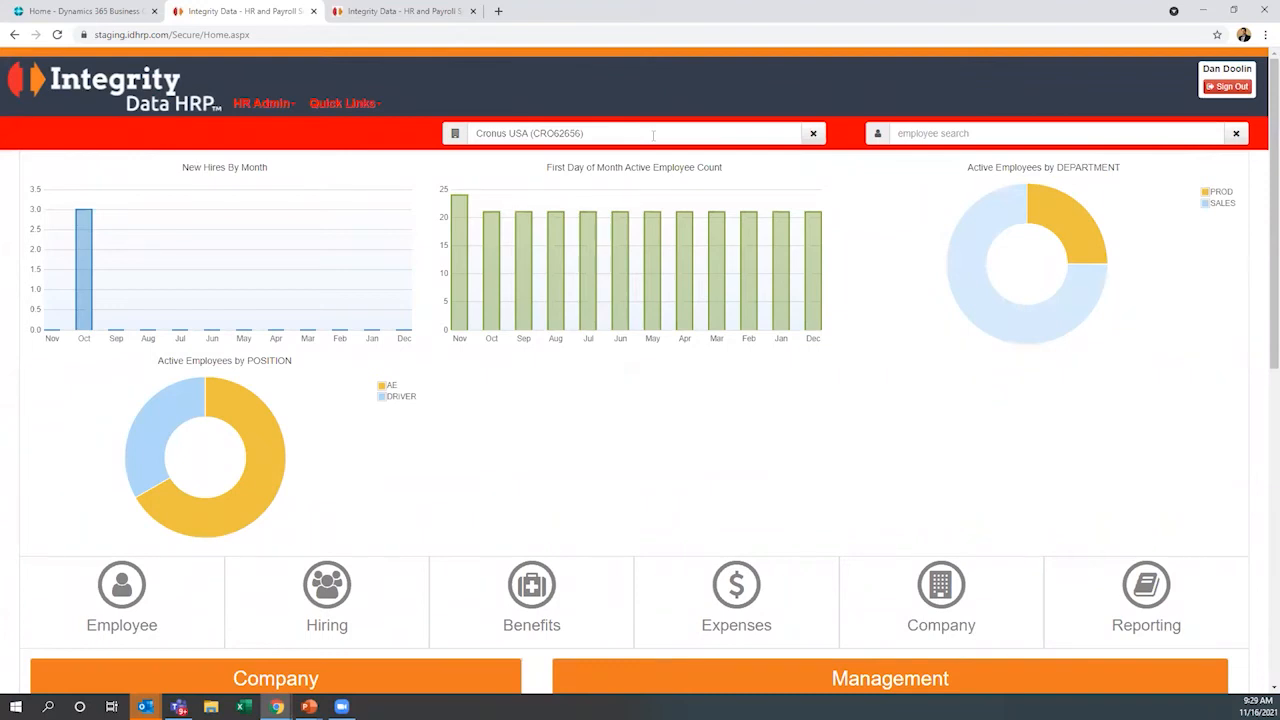
left_click(966, 133)
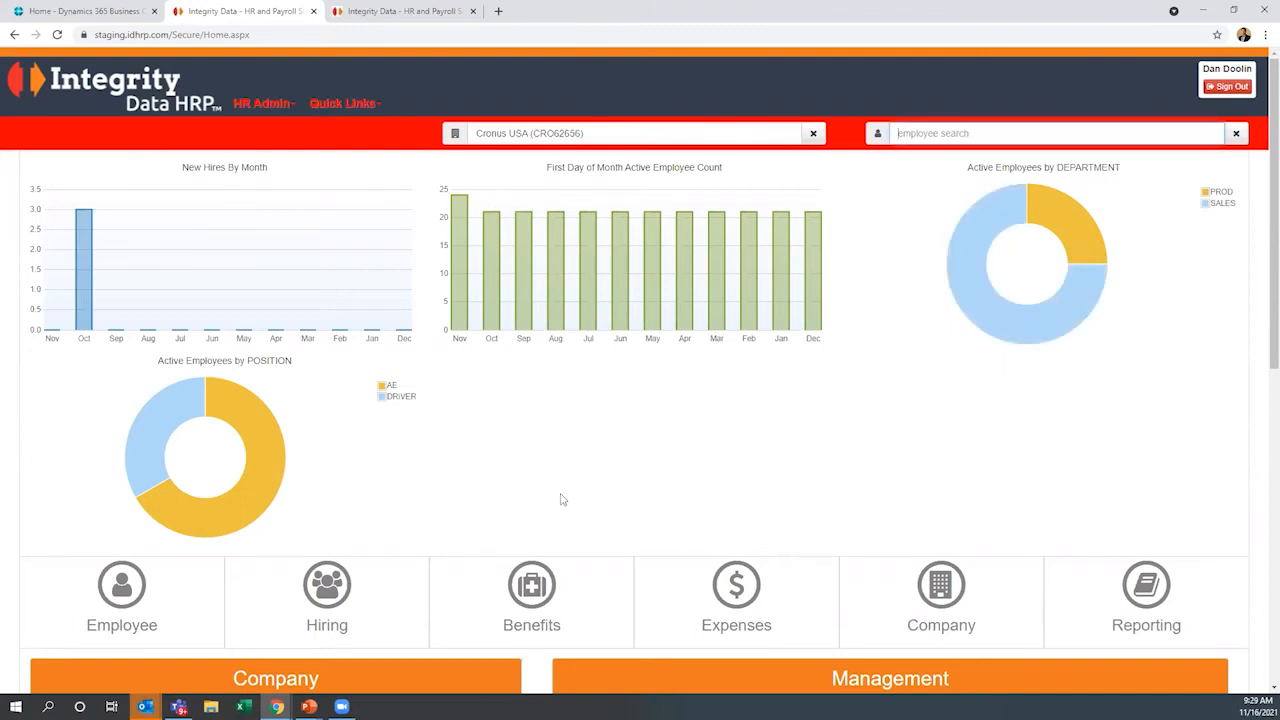
scroll(562, 499, "down", 2)
scroll(557, 357, "up", 2)
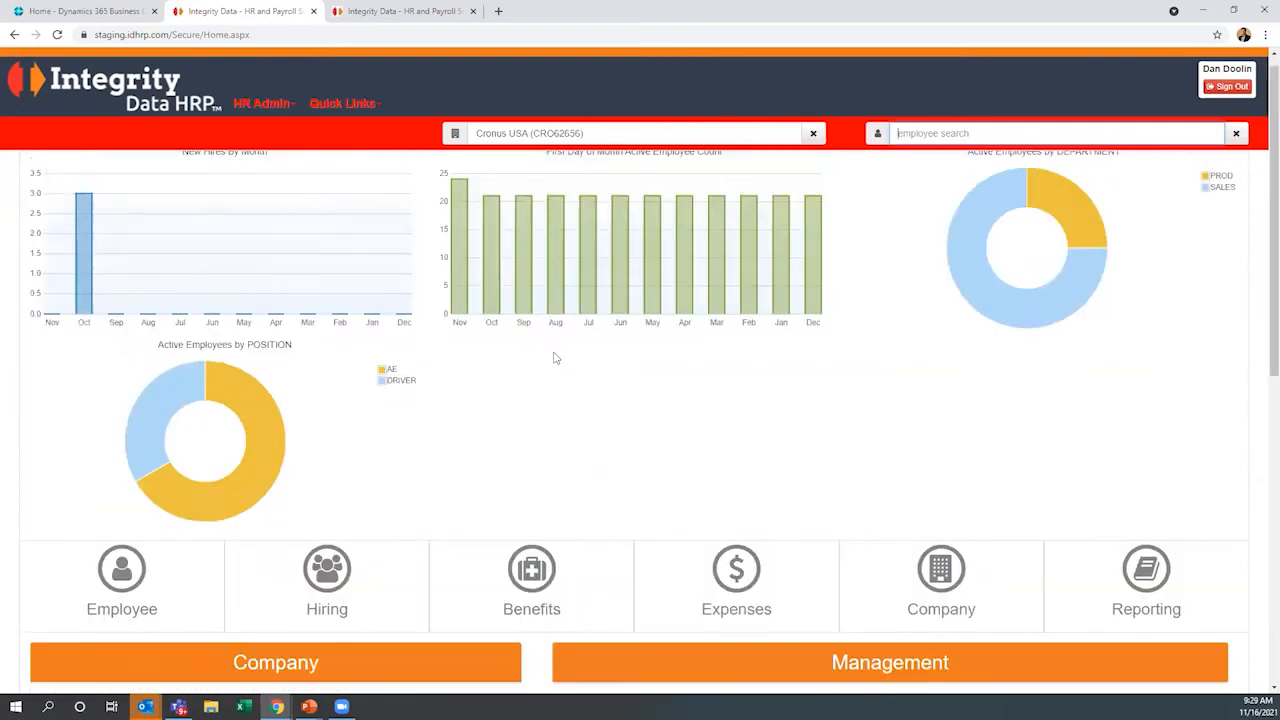
scroll(480, 480, "up", 1)
Open the Sales Account Manager record from the applicant tracking job postings
left_click(387, 607)
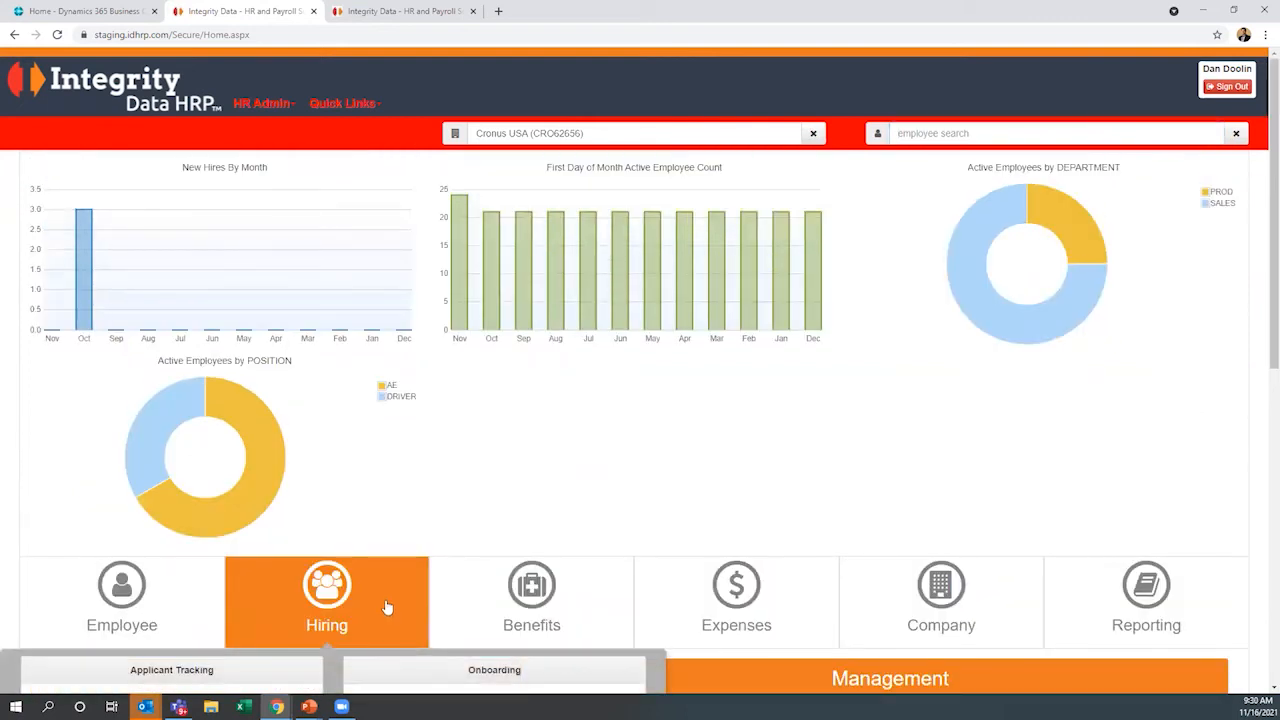
scroll(387, 607, "down", 3)
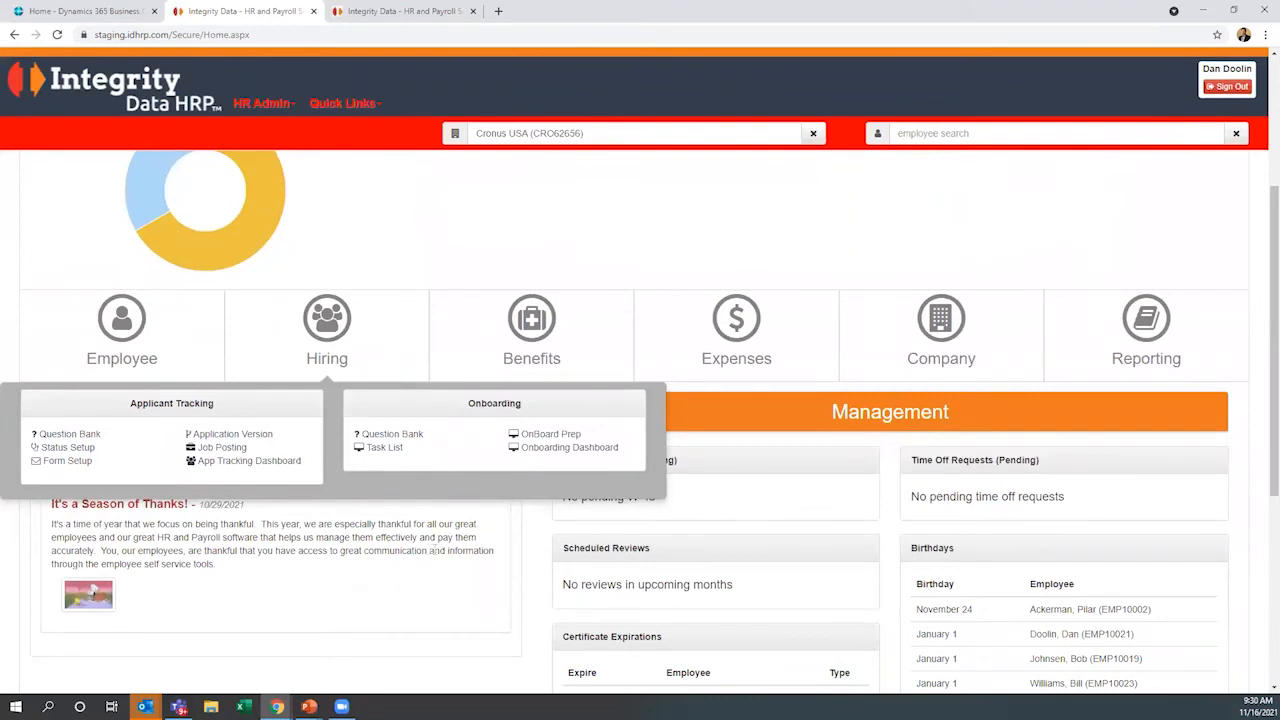
left_click(206, 448)
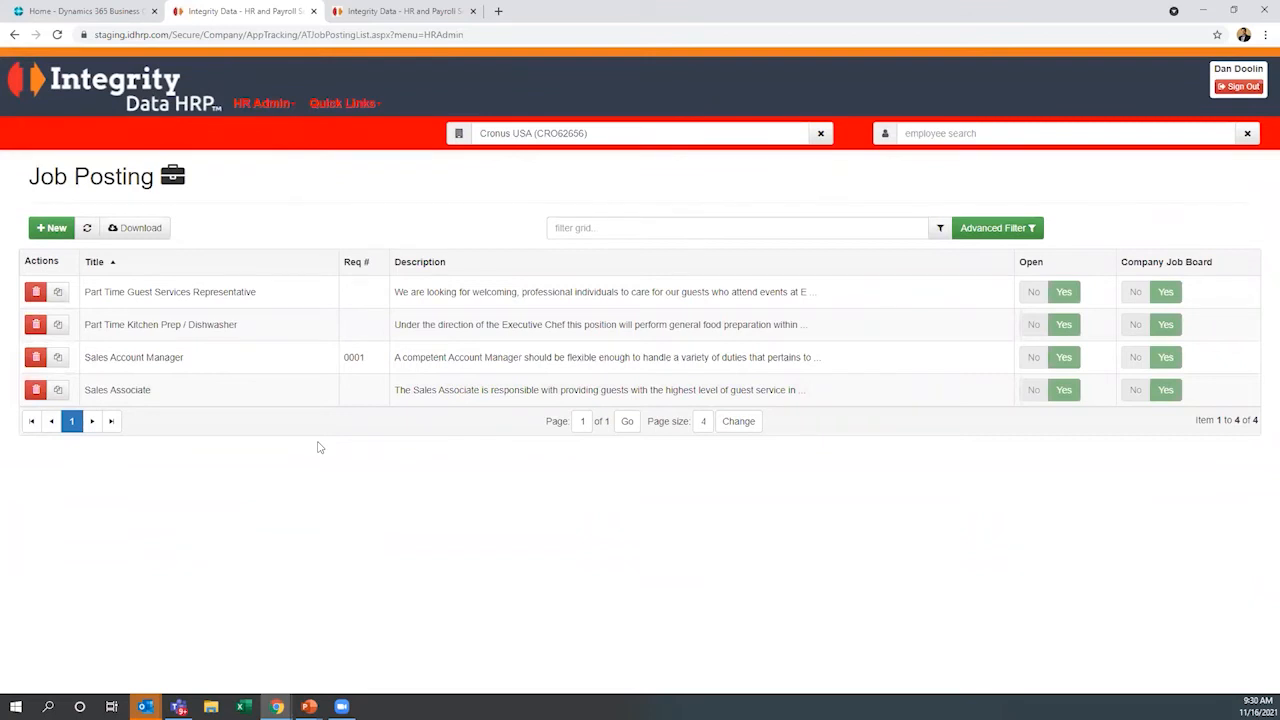
left_click(197, 360)
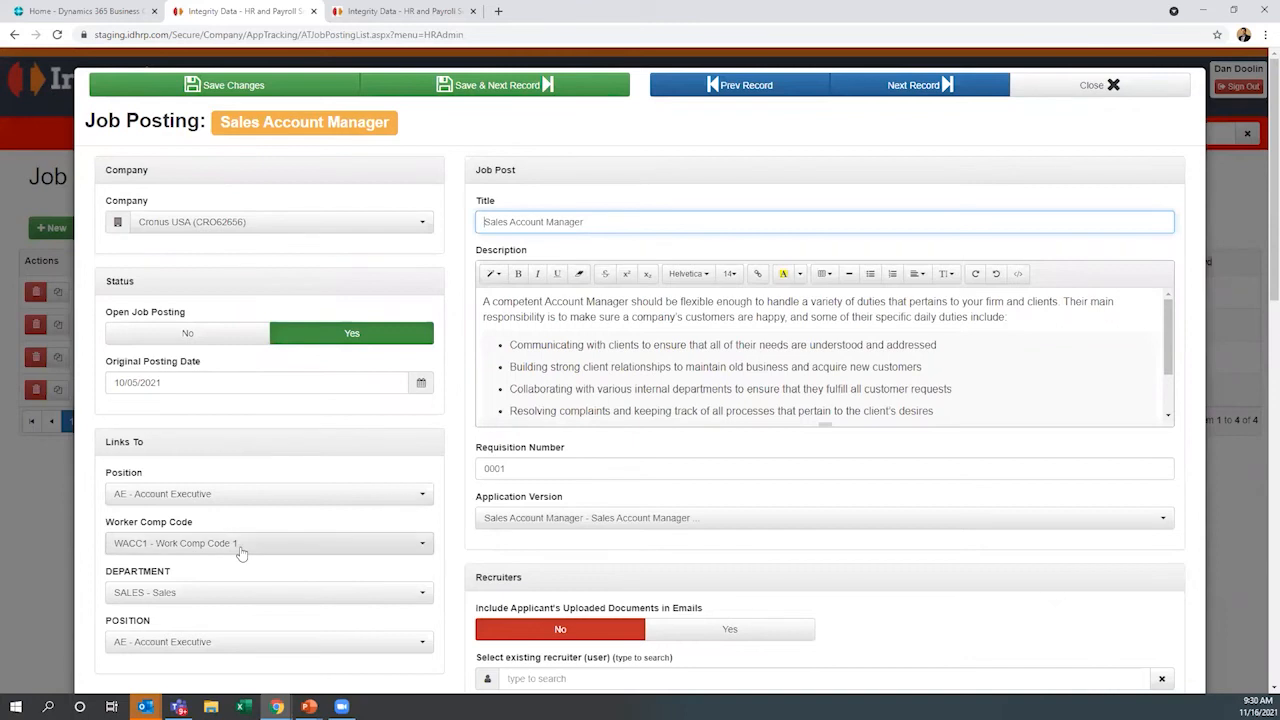
Examine the posting's linked codes, application version, recruiter settings, job board status, application link and job attributes
scroll(285, 556, "down", 1)
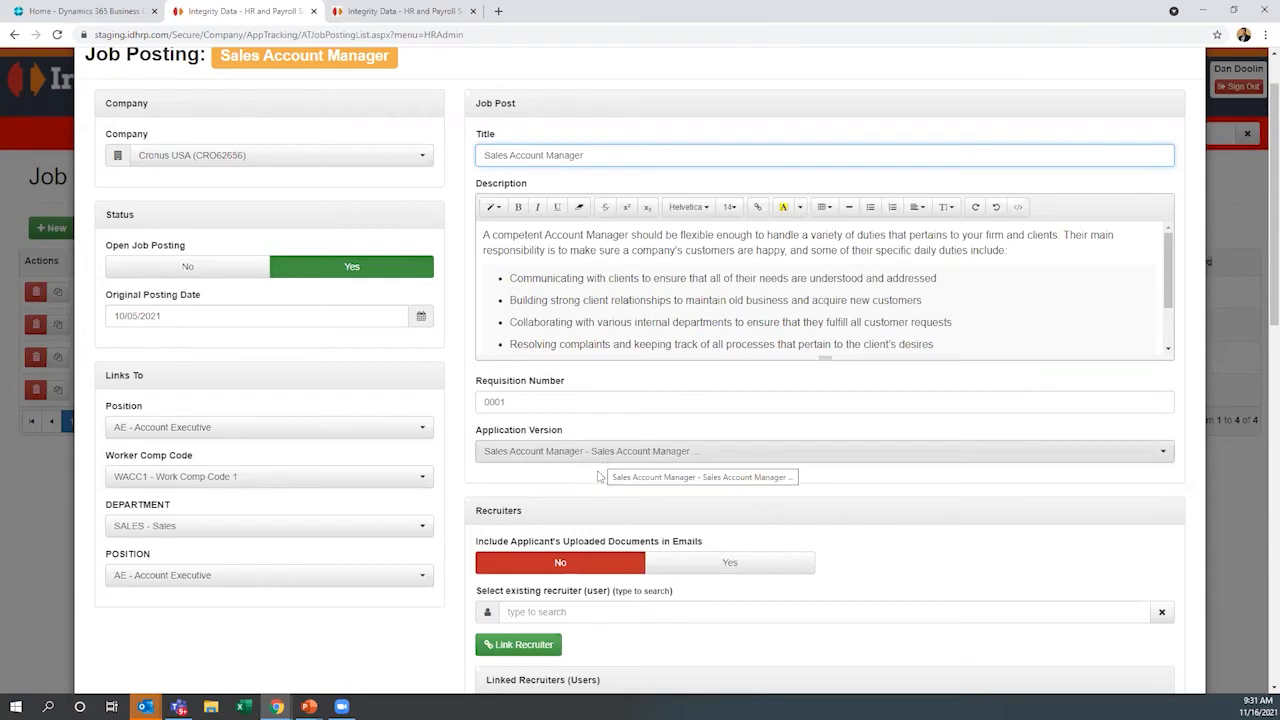
scroll(603, 480, "down", 3)
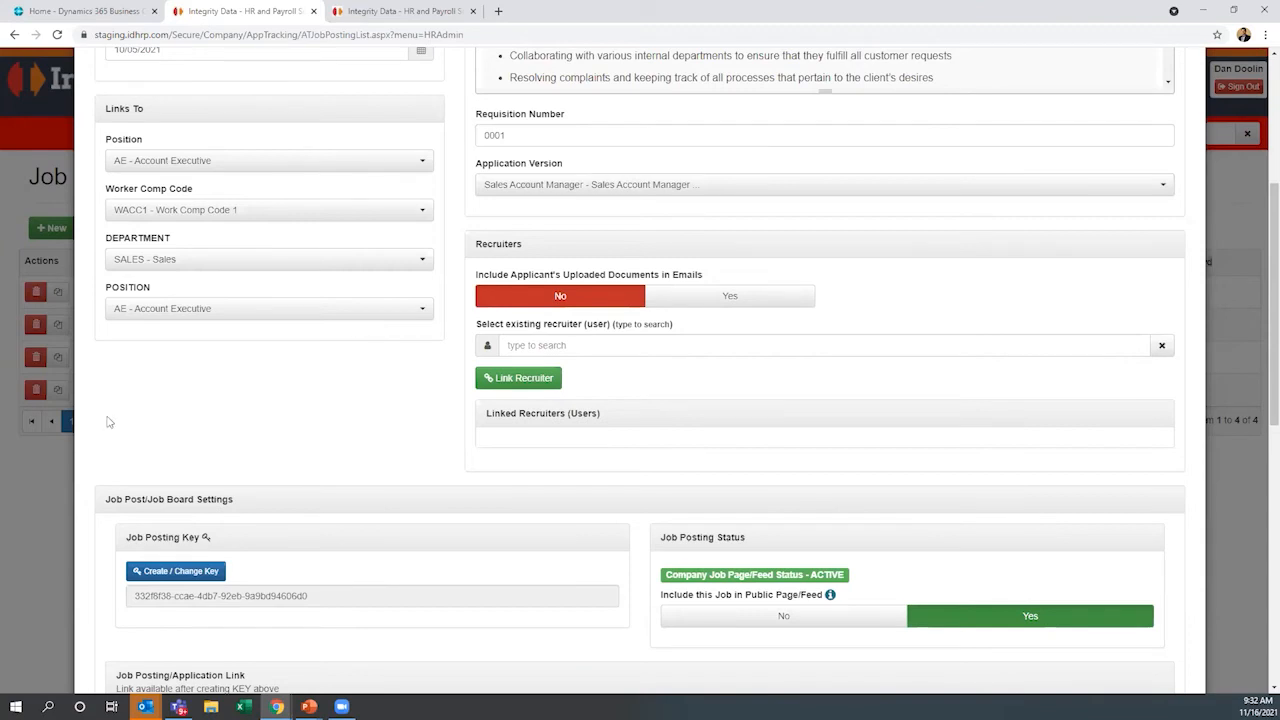
scroll(206, 416, "down", 2)
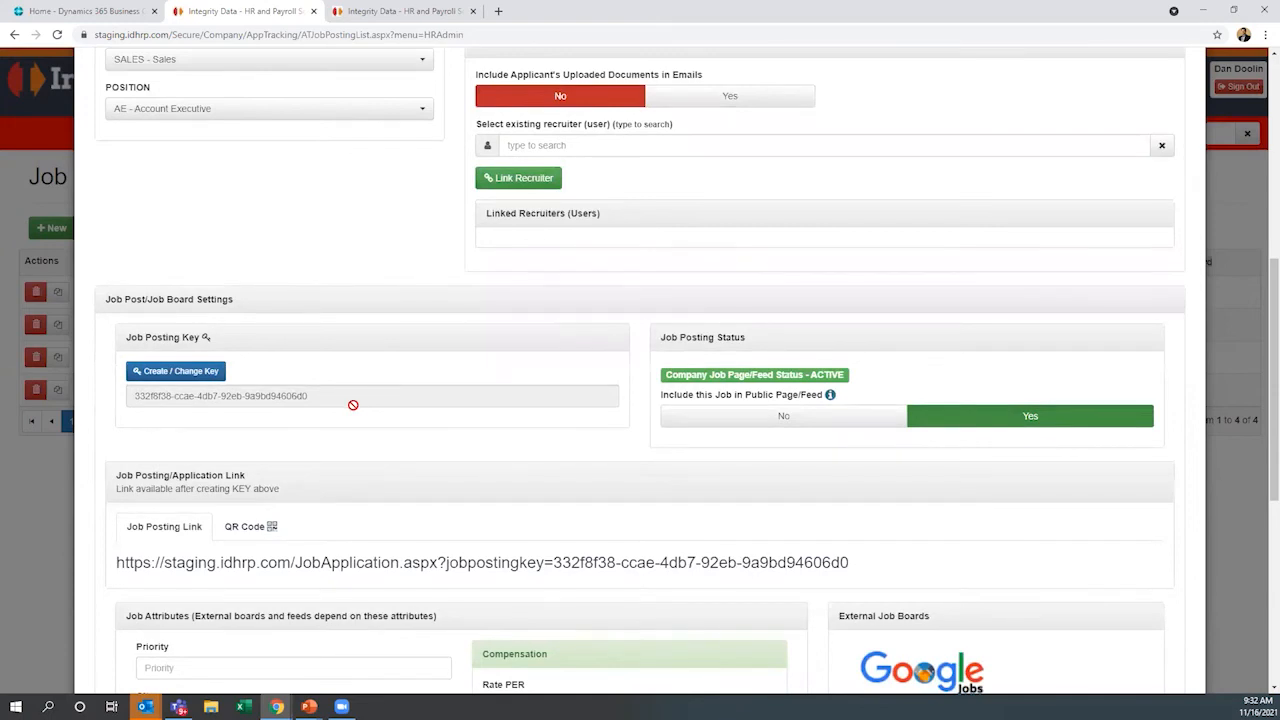
scroll(566, 445, "down", 1)
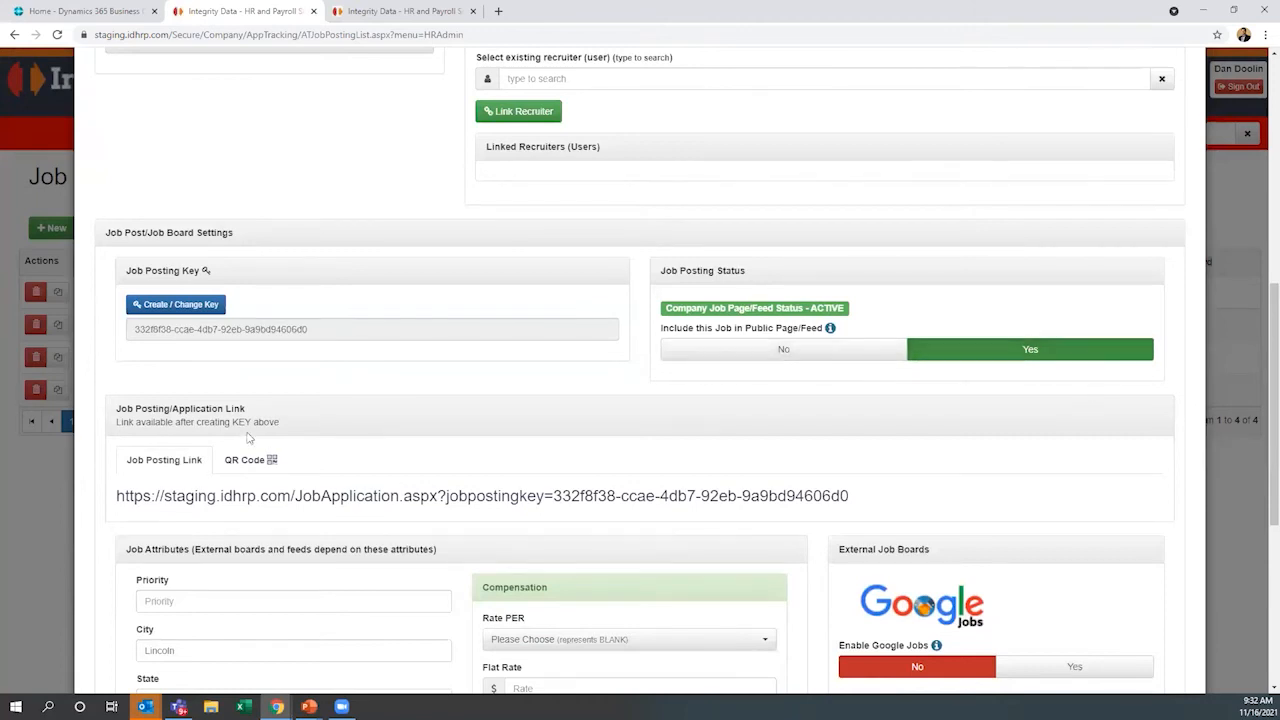
scroll(249, 437, "down", 2)
scroll(449, 351, "up", 5)
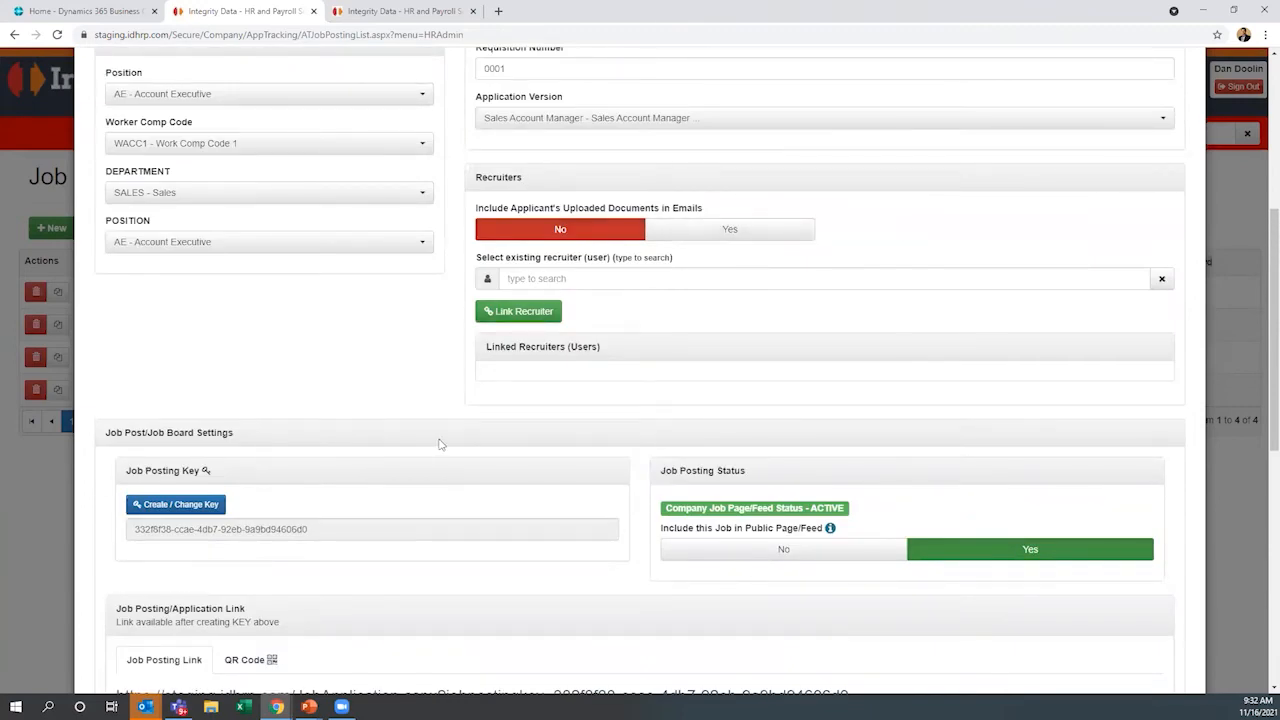
scroll(445, 440, "down", 3)
scroll(449, 437, "down", 2)
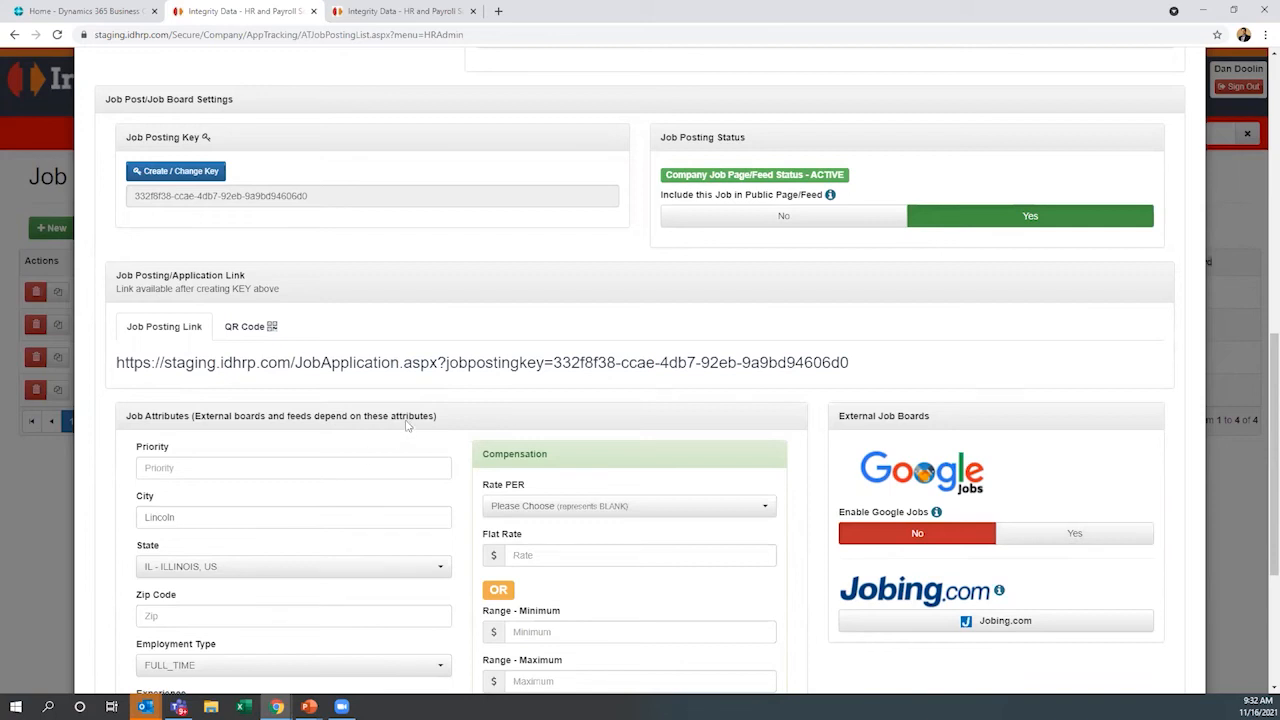
View the posting's QR code and open its public job application link
left_click(262, 333)
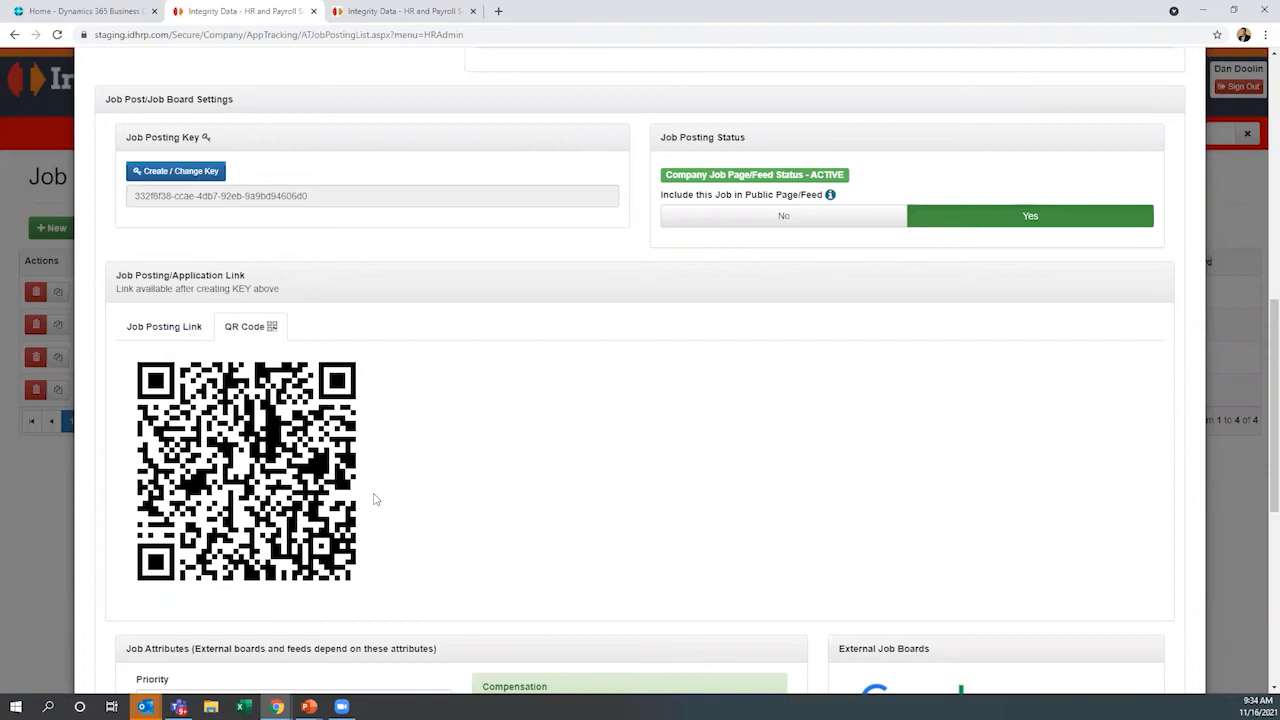
left_click(141, 331)
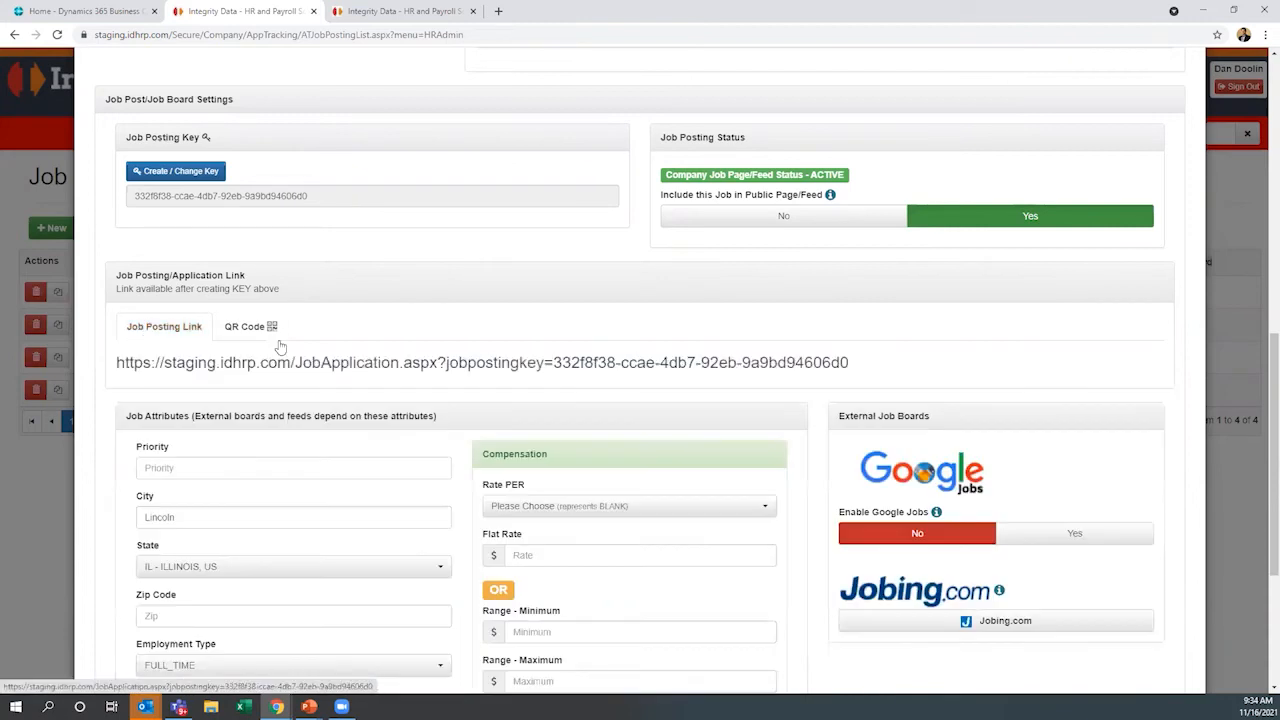
left_click(449, 366)
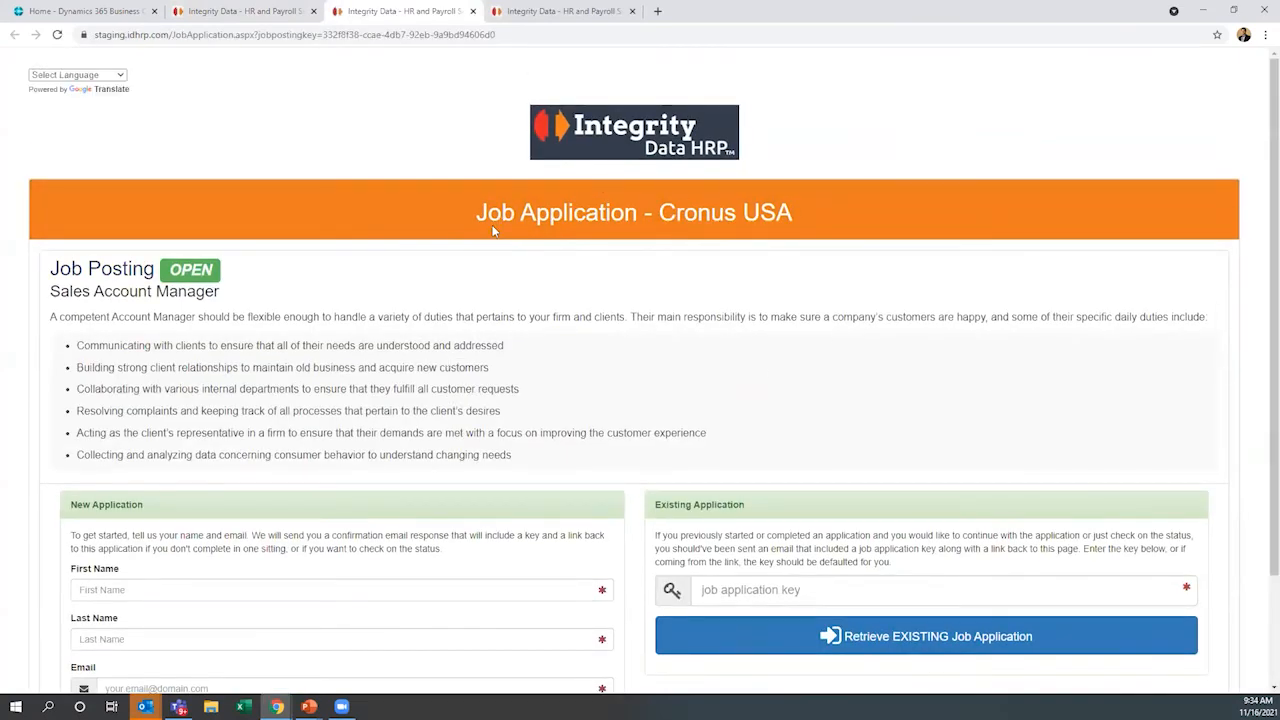
Begin a new Sales Account Manager job application with the applicant's first name, last name and email
scroll(624, 452, "down", 2)
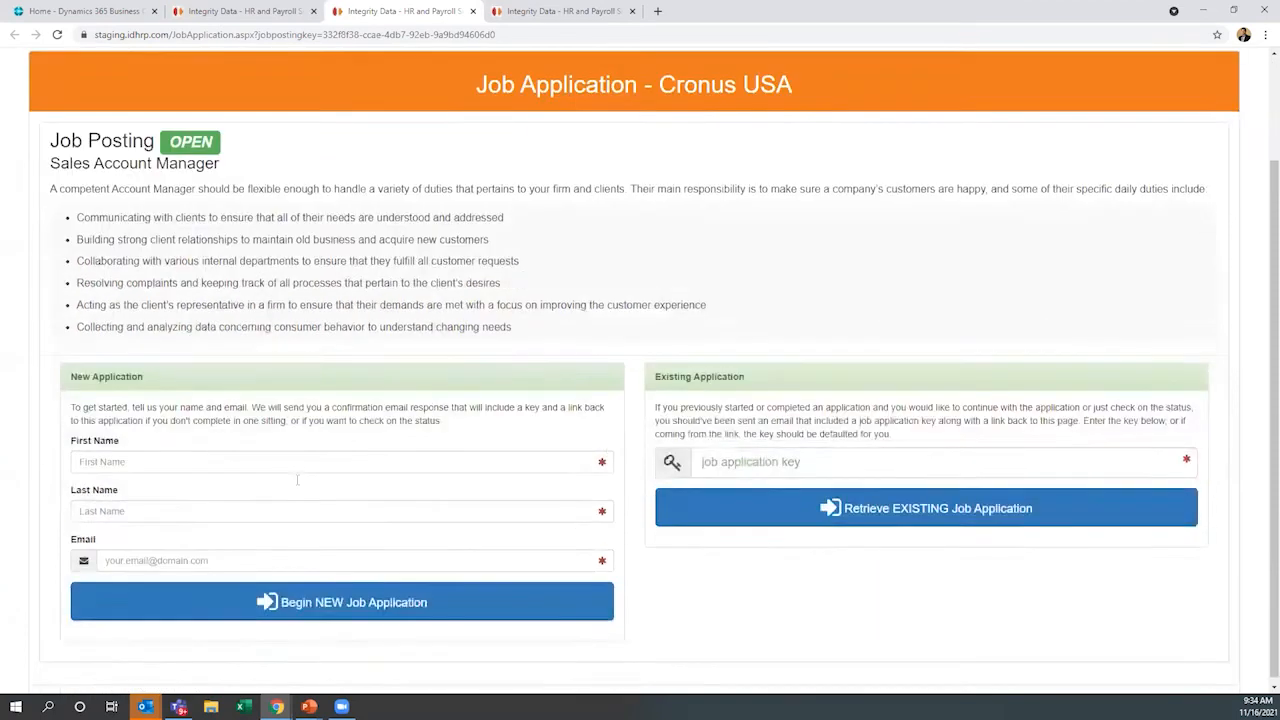
left_click(274, 456)
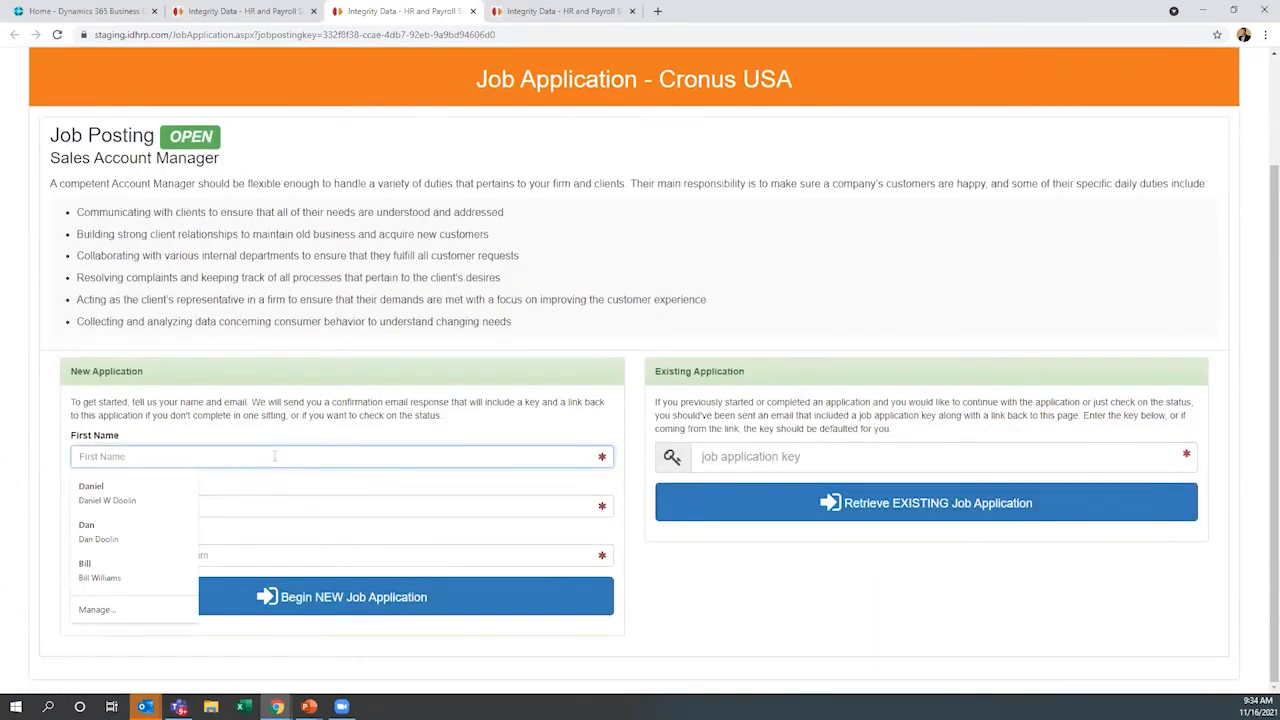
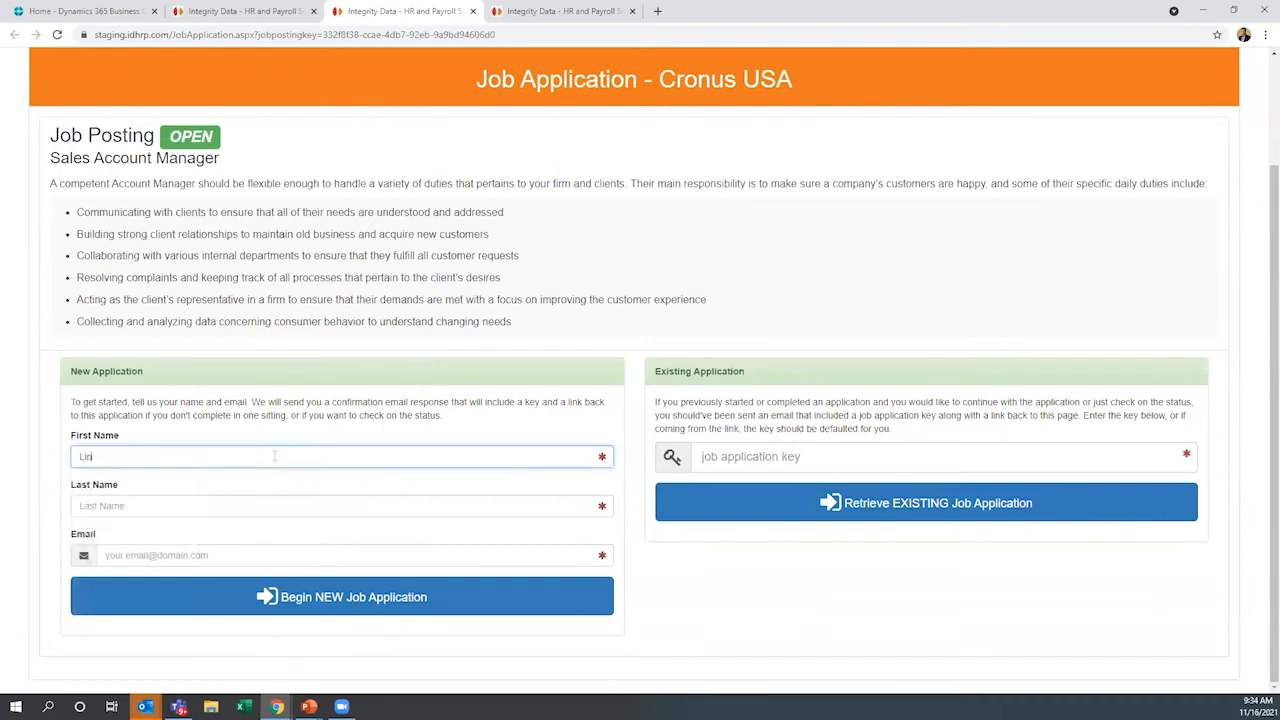
key("Tab")
key("Tab")
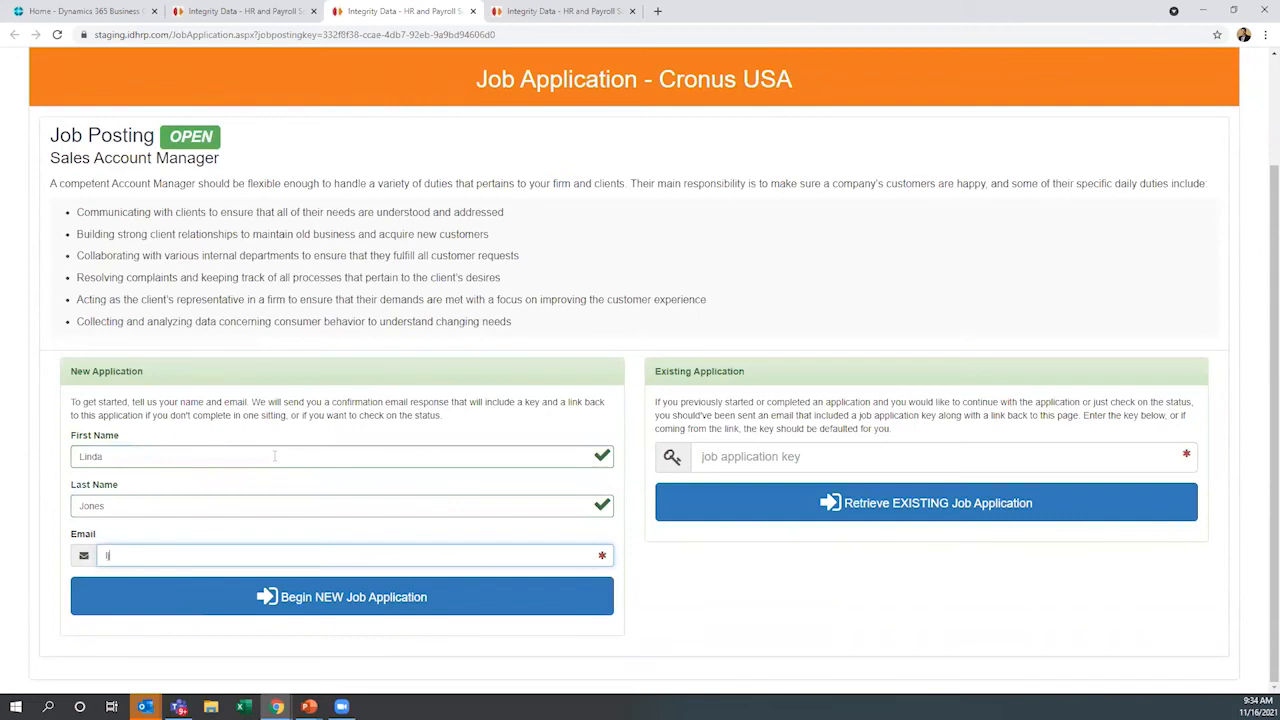
left_click(411, 606)
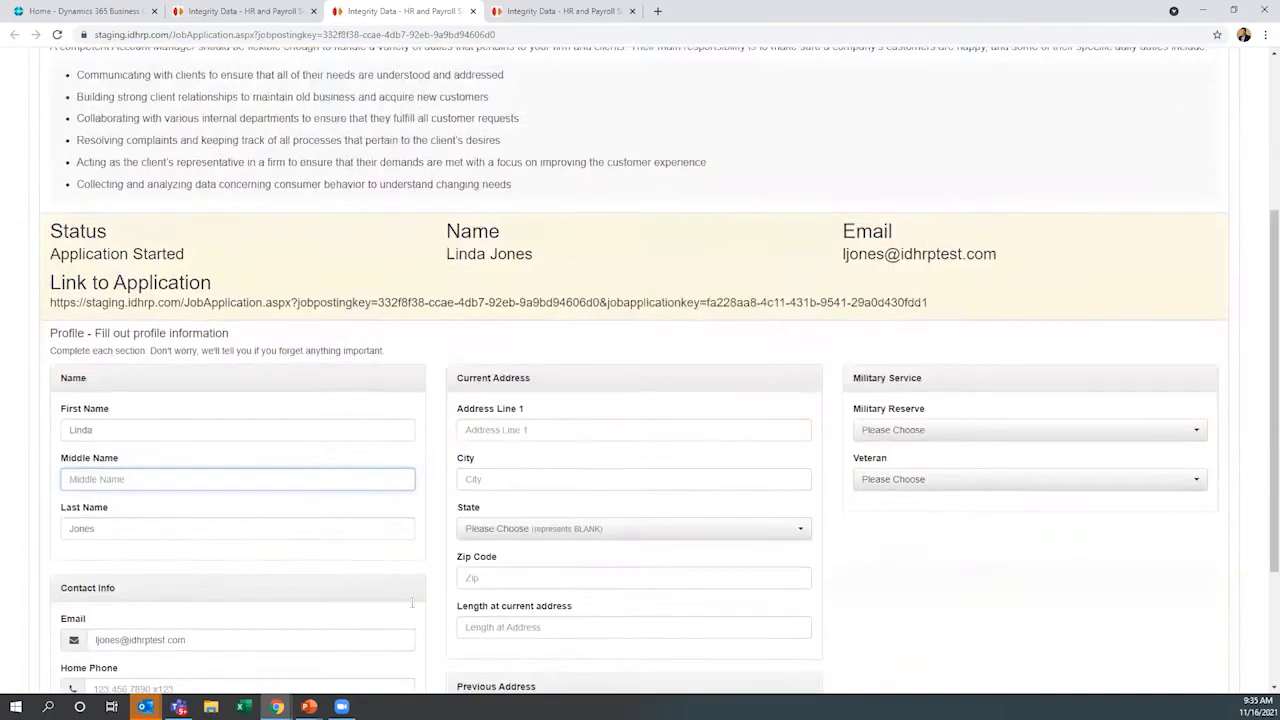
Look over the application's profile form, including the name, contact, address and military service sections
scroll(412, 603, "down", 1)
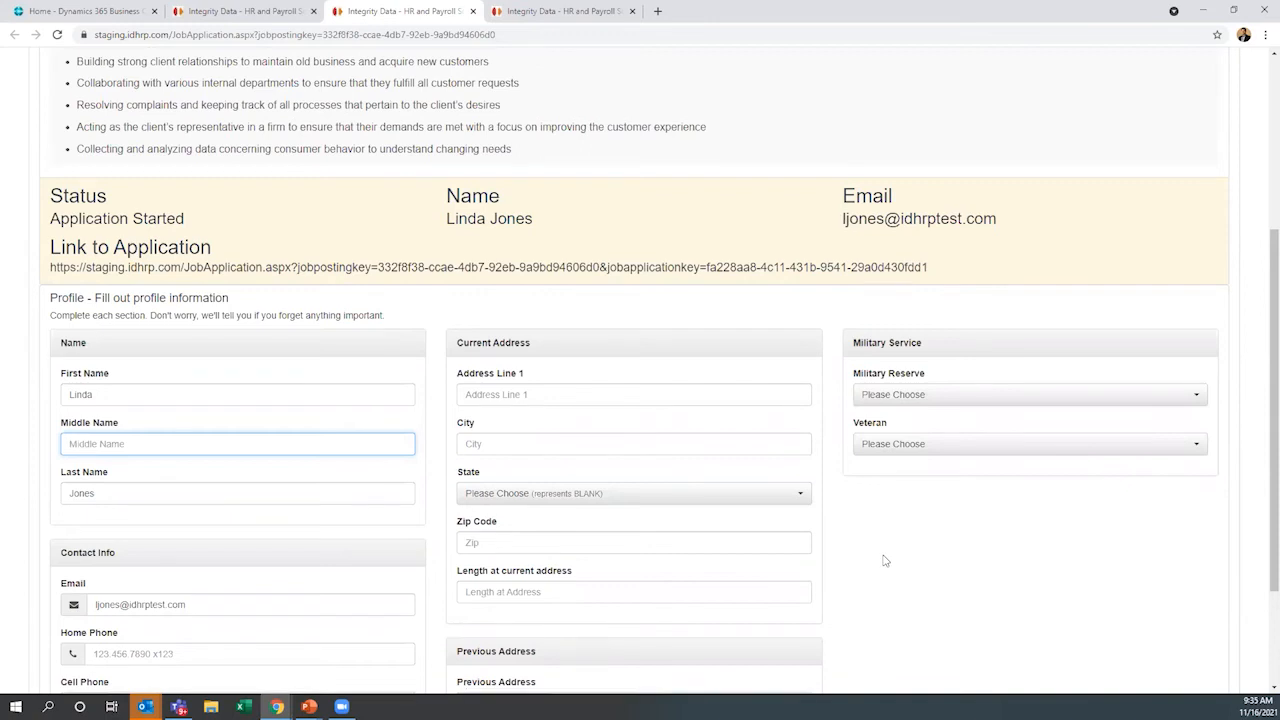
scroll(700, 530, "down", 2)
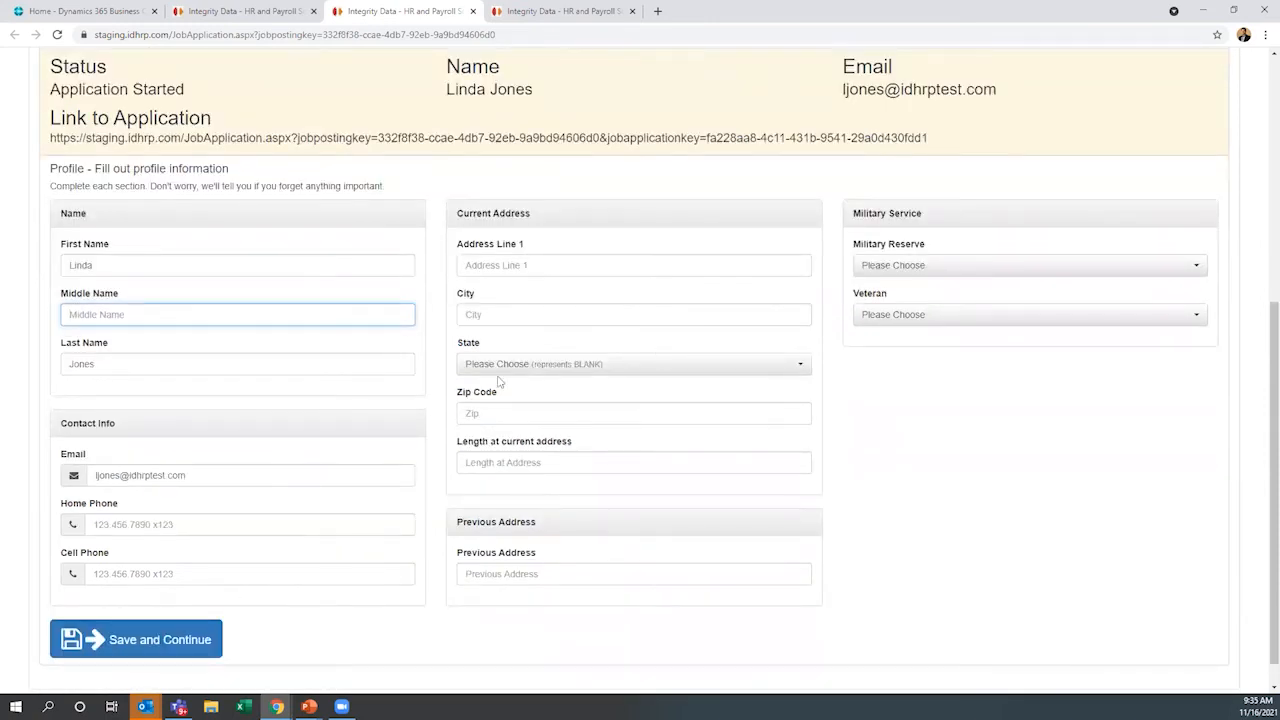
scroll(944, 470, "up", 1)
left_click(958, 490)
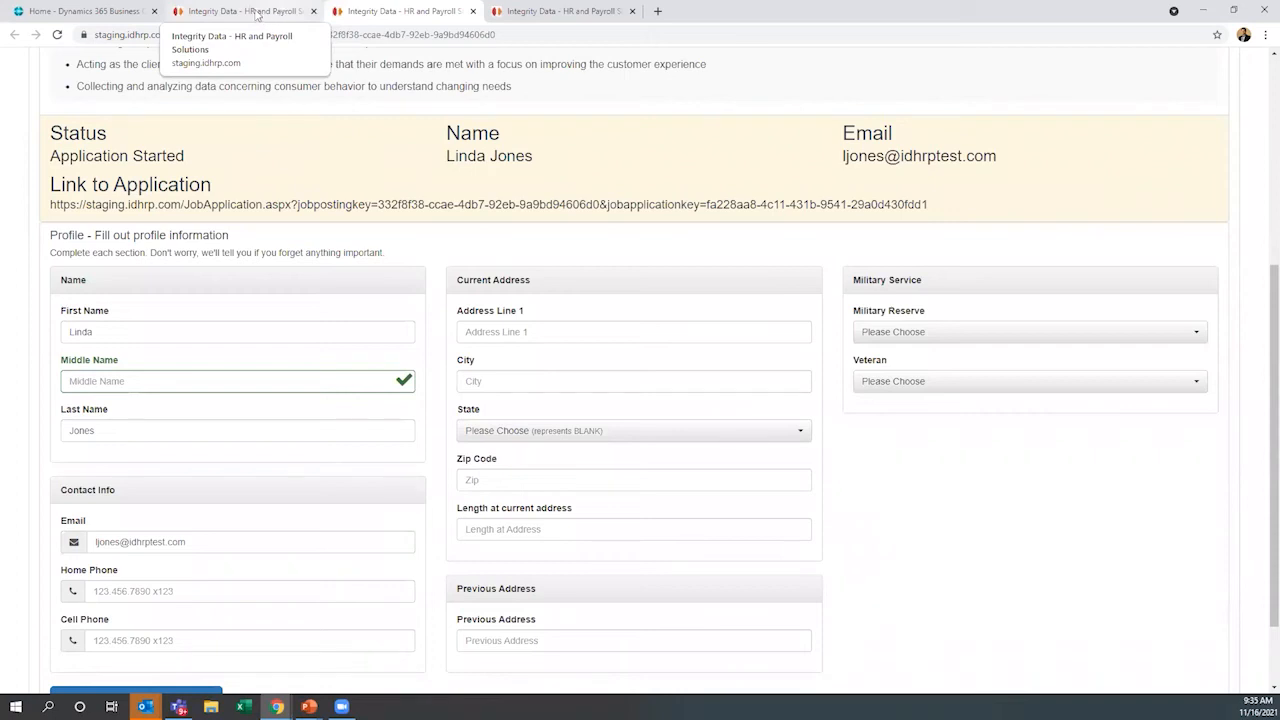
Return to the HR site's Sales Account Manager job posting and close the record
left_click(256, 13)
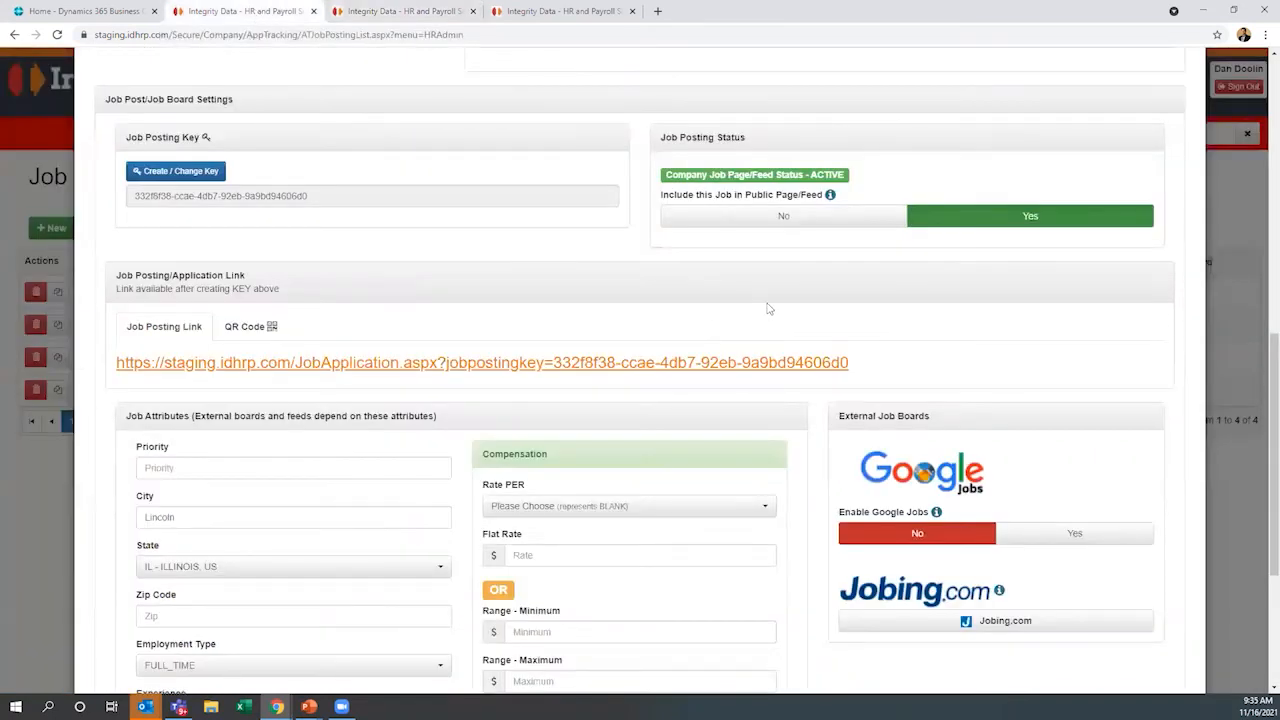
scroll(768, 309, "up", 10)
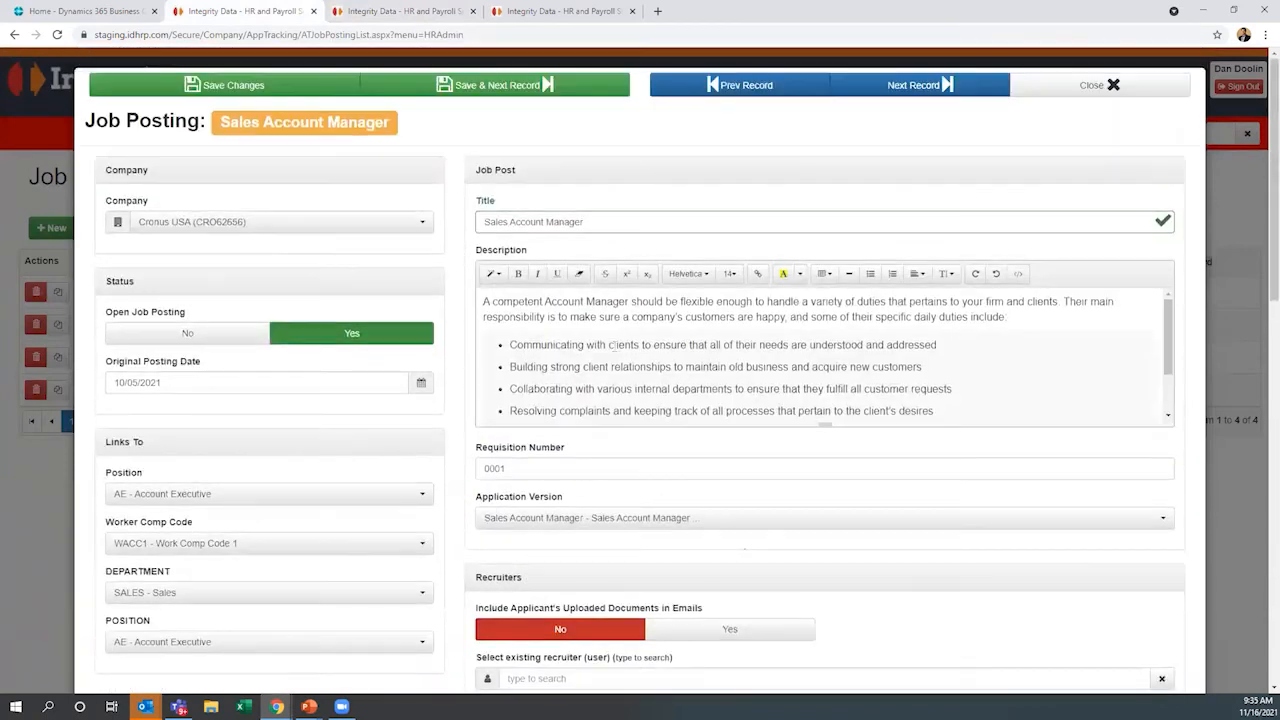
left_click(1104, 88)
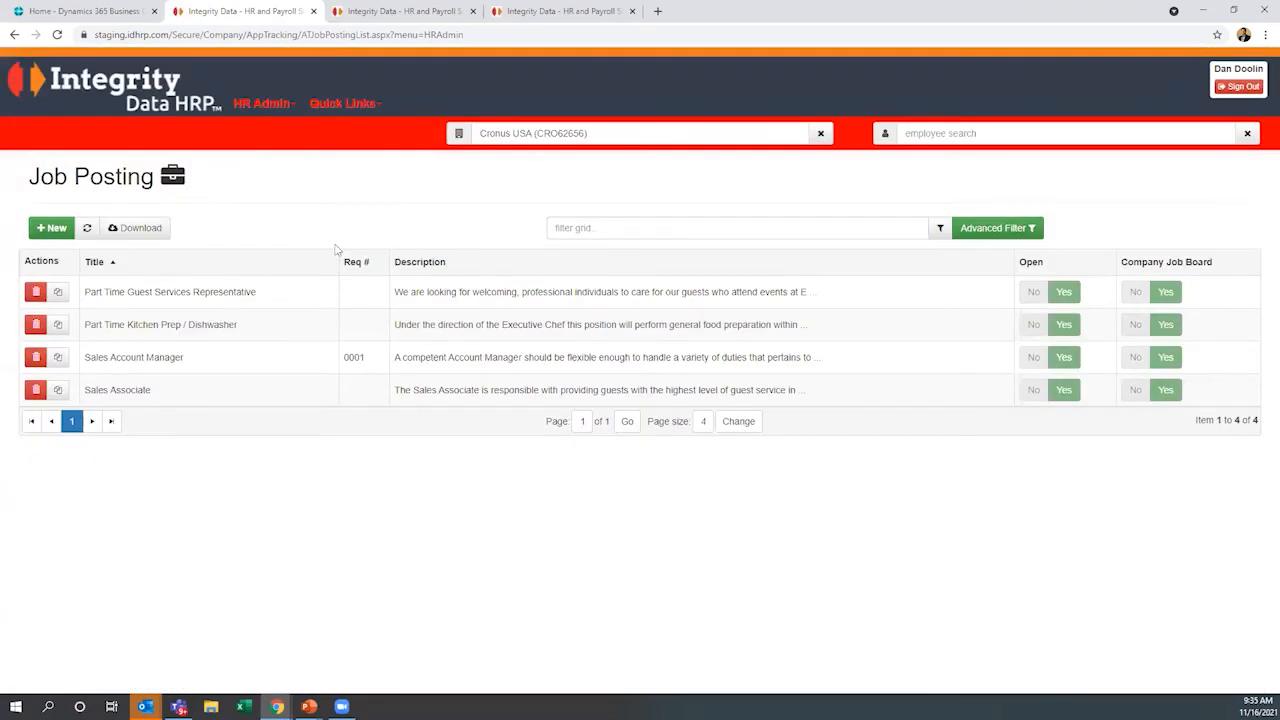
Open the Applicant Tracking Dashboard from the HR administration options
left_click(365, 110)
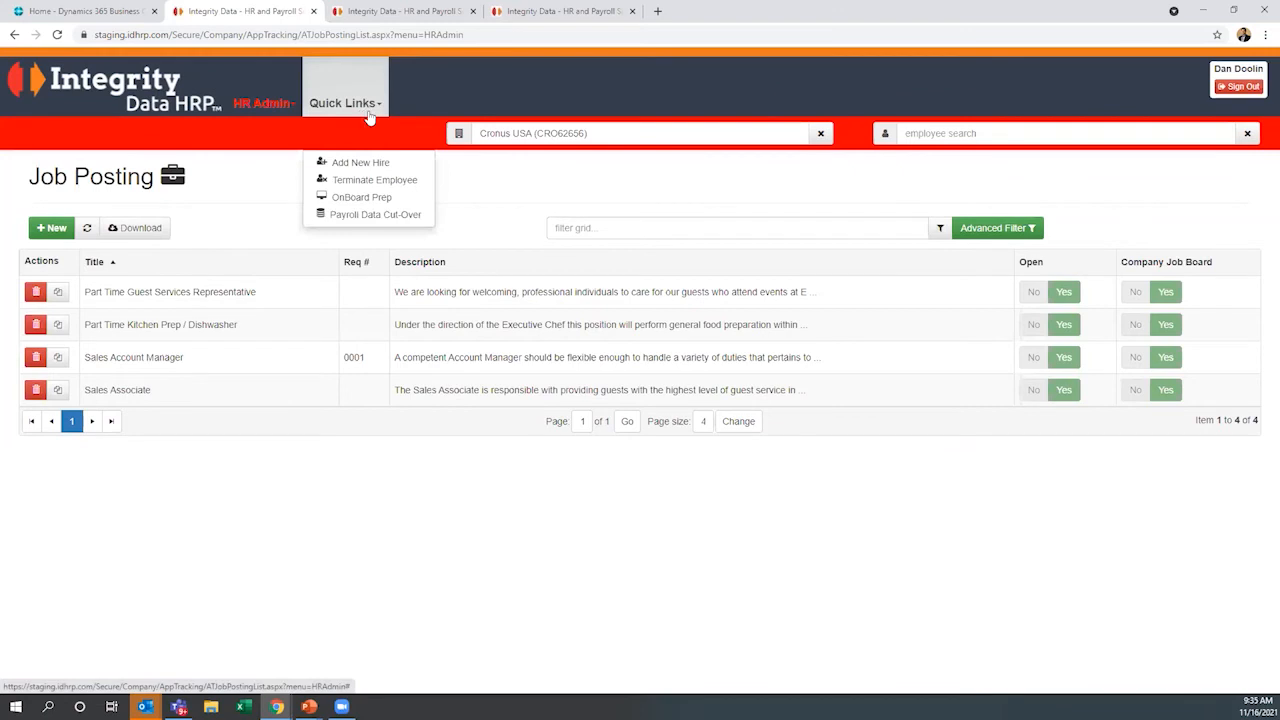
left_click(459, 178)
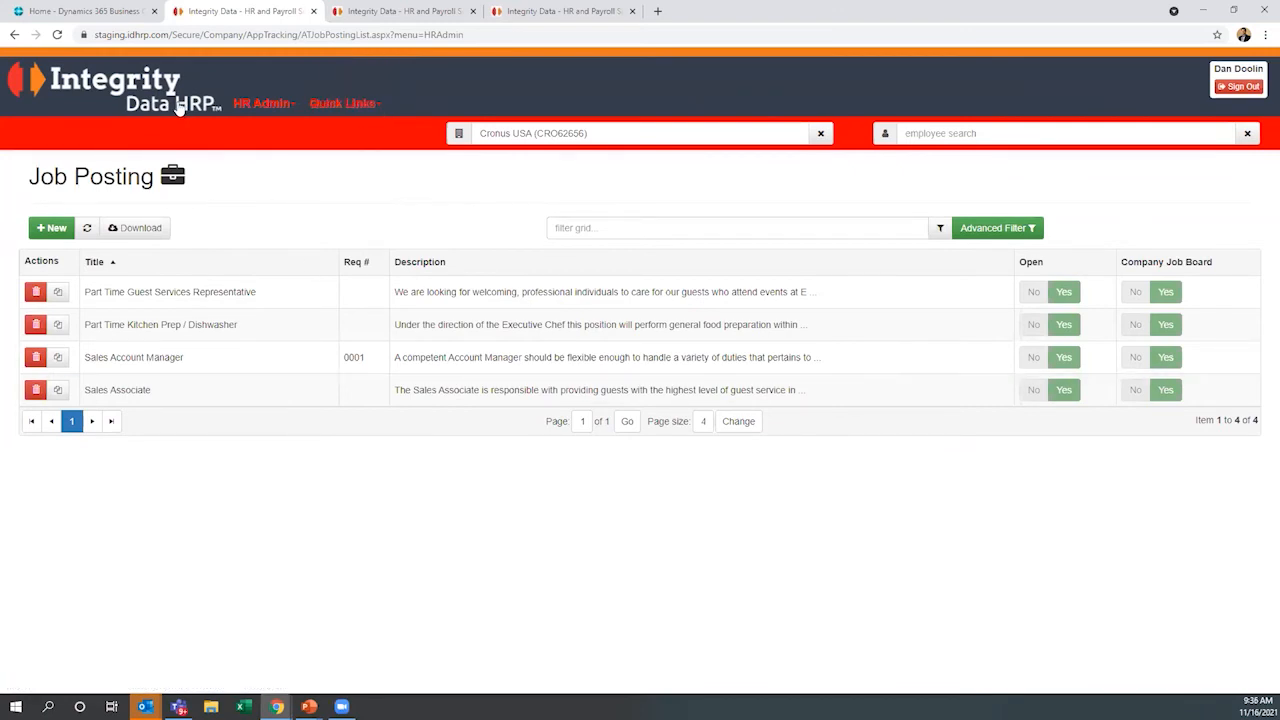
left_click(258, 106)
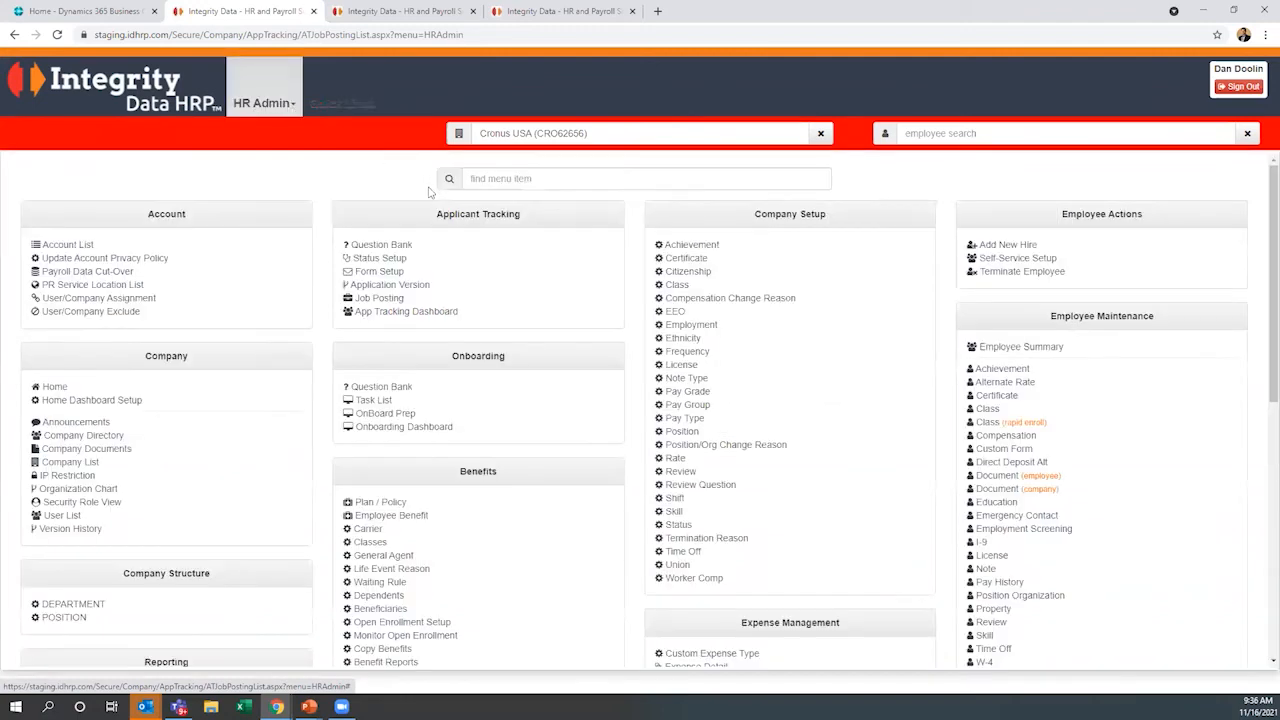
left_click(404, 314)
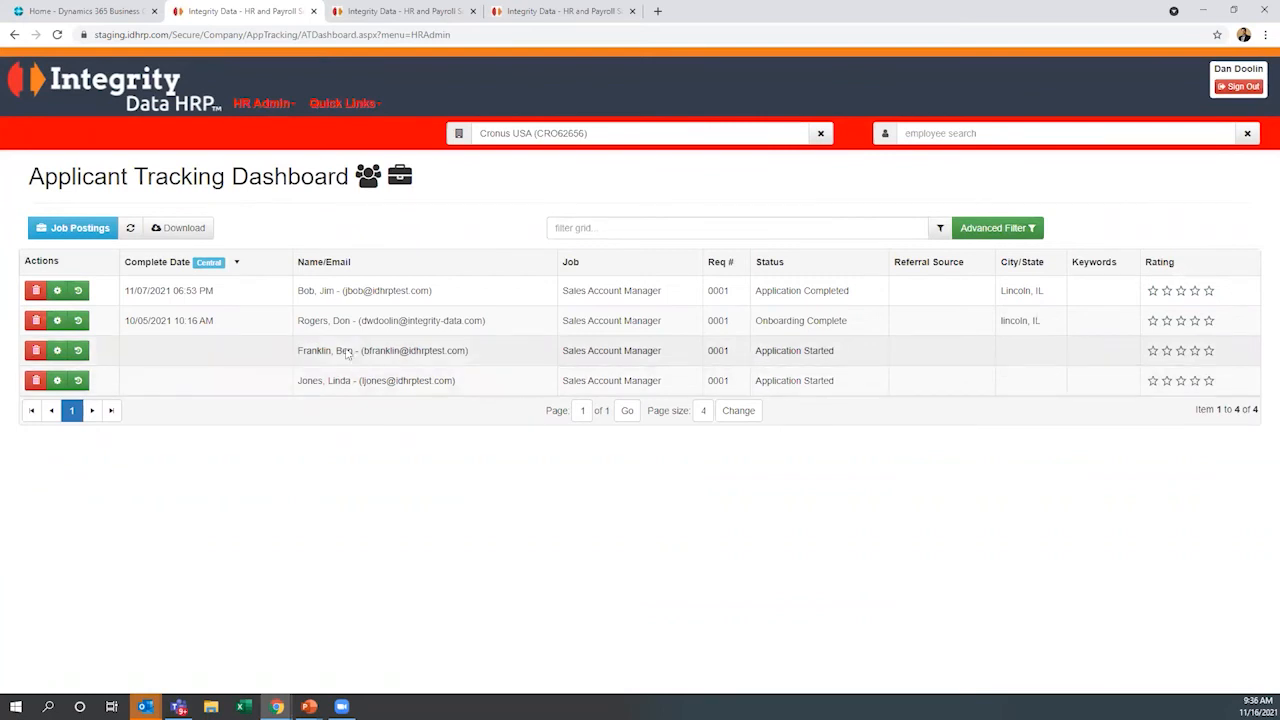
Open the completed Sales Account Manager application and look over its employment history, other questions and resume/documents sections
left_click(262, 303)
scroll(386, 400, "down", 6)
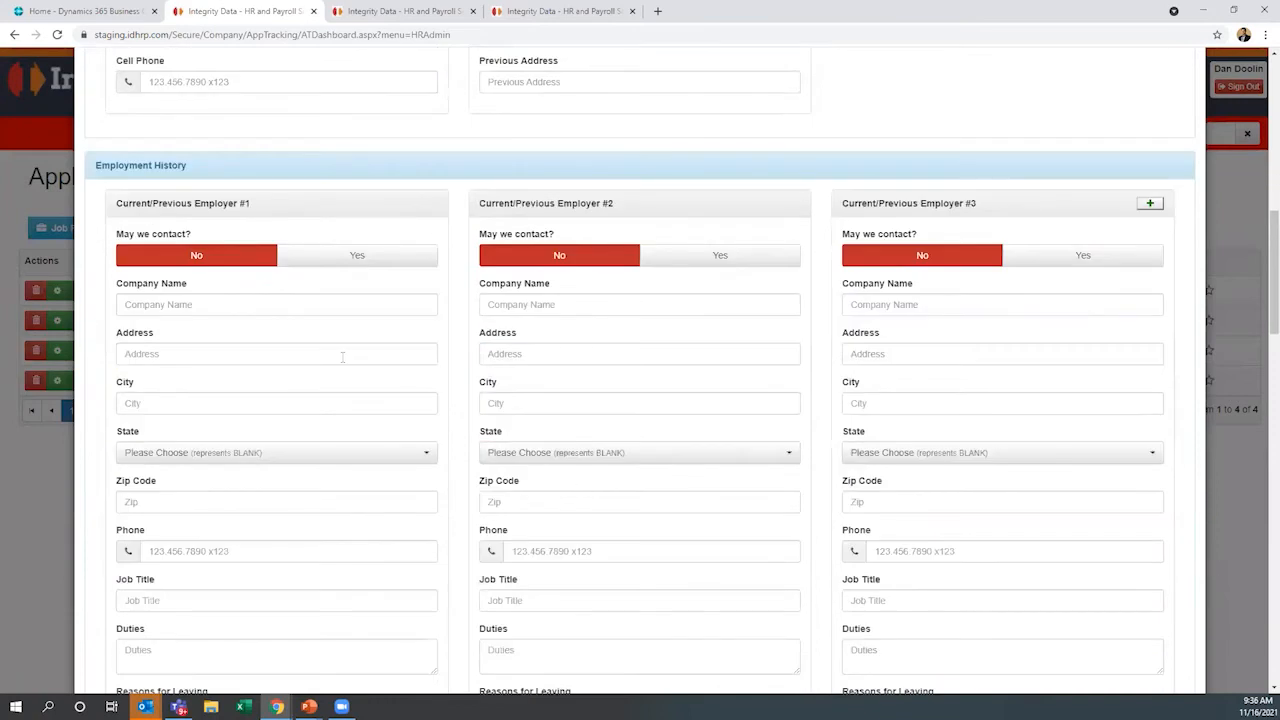
scroll(476, 300, "down", 1)
scroll(476, 300, "down", 4)
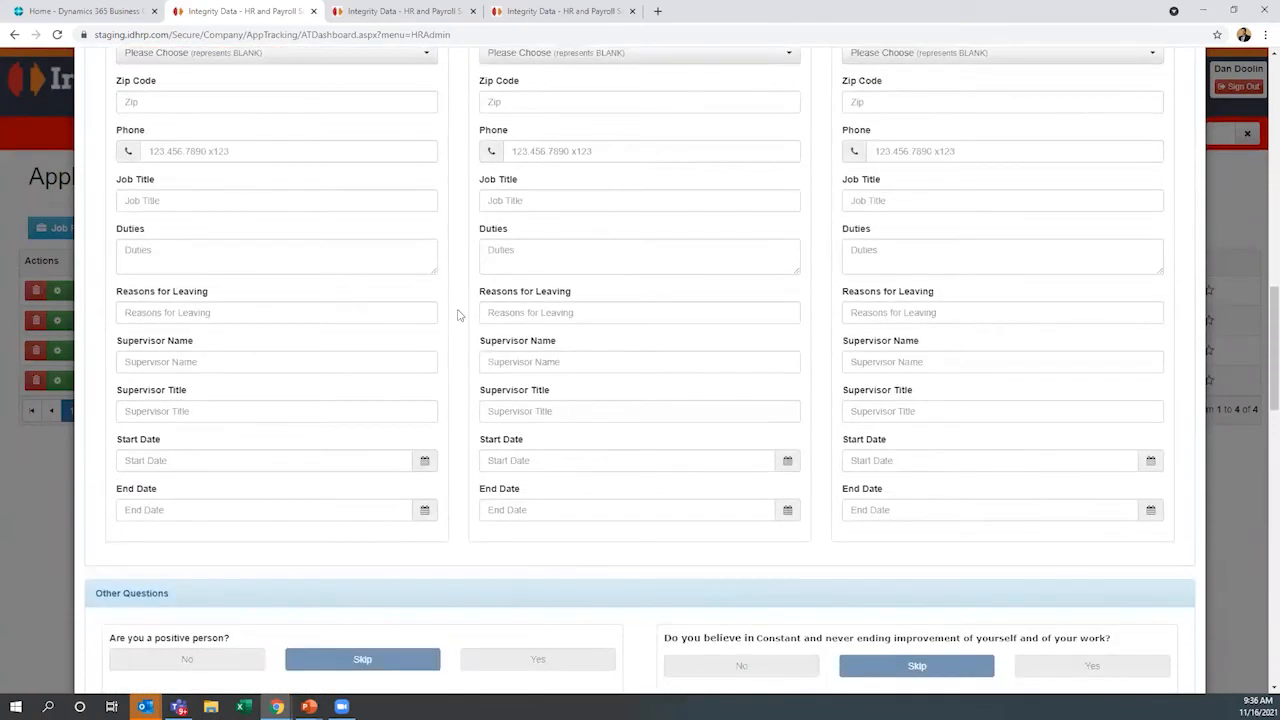
scroll(457, 315, "down", 3)
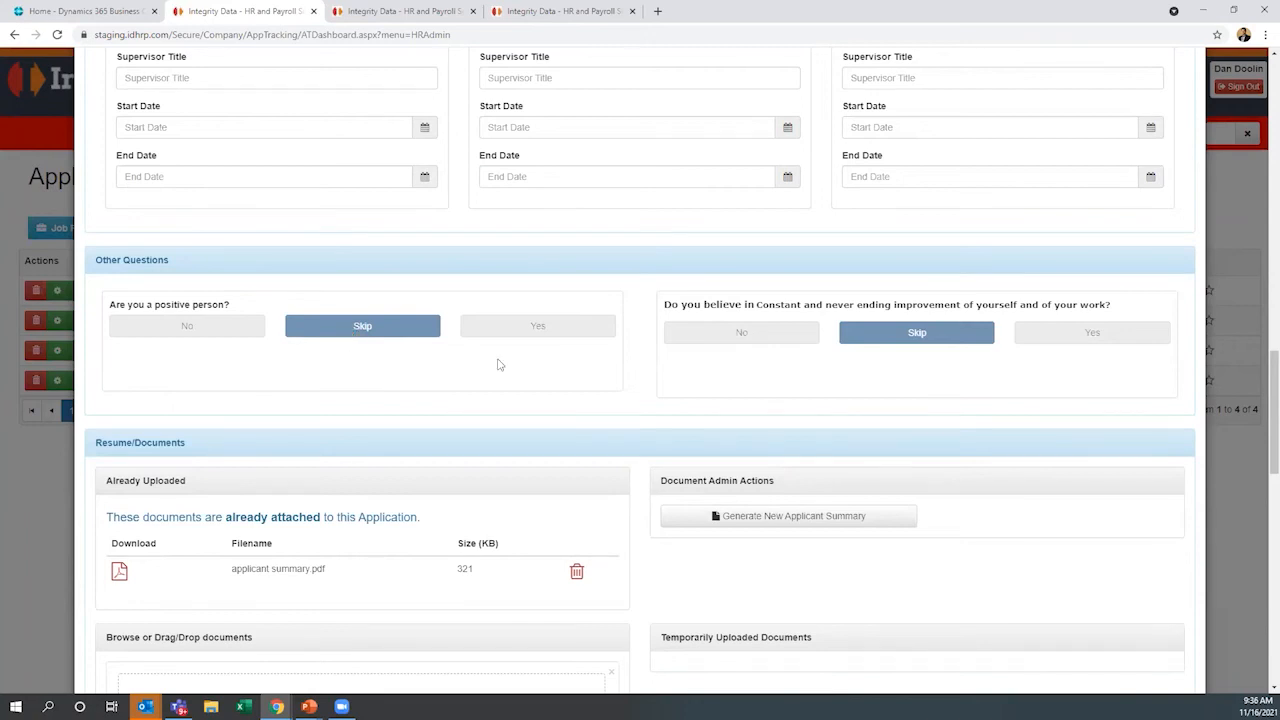
scroll(478, 377, "down", 1)
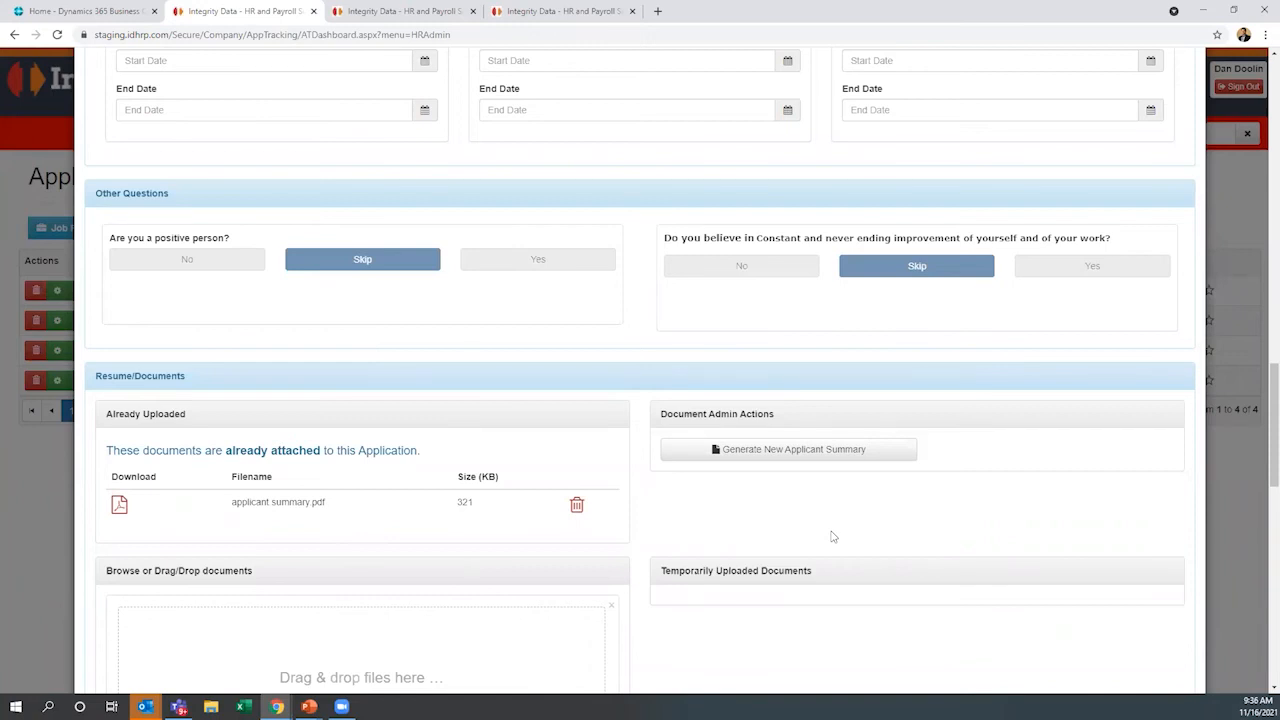
scroll(830, 537, "down", 1)
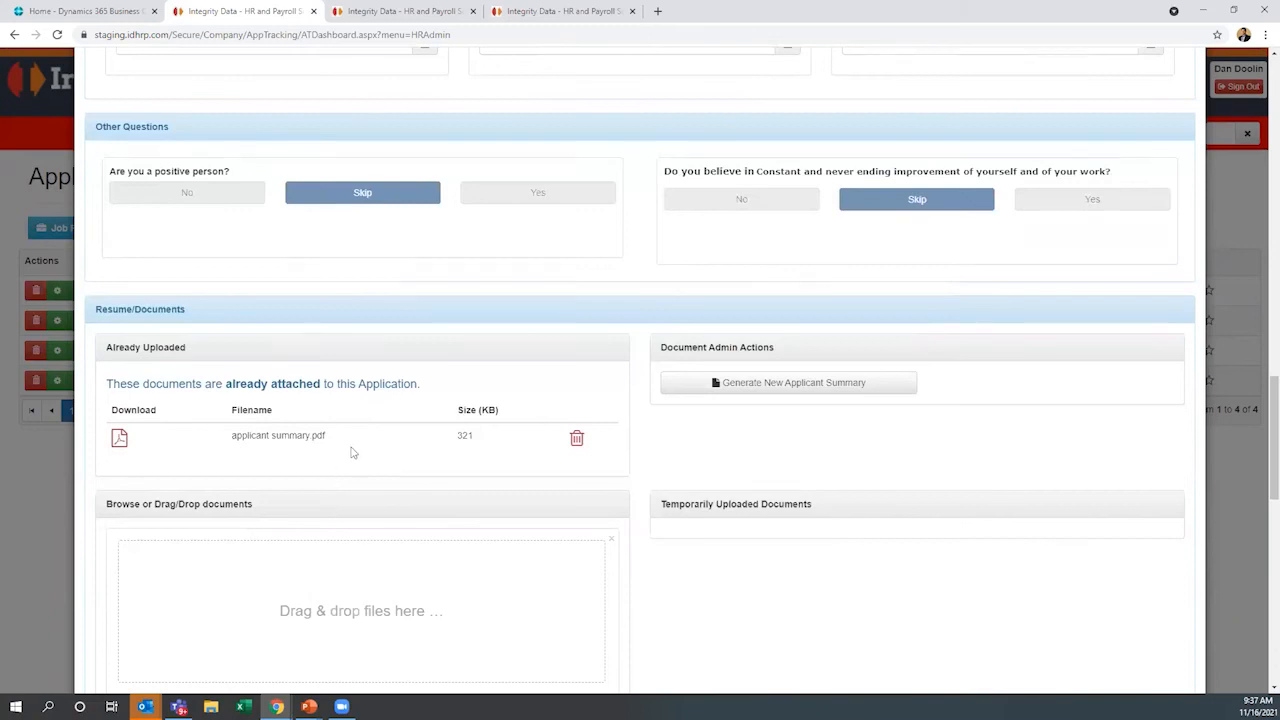
scroll(400, 491, "down", 1)
scroll(400, 491, "down", 1)
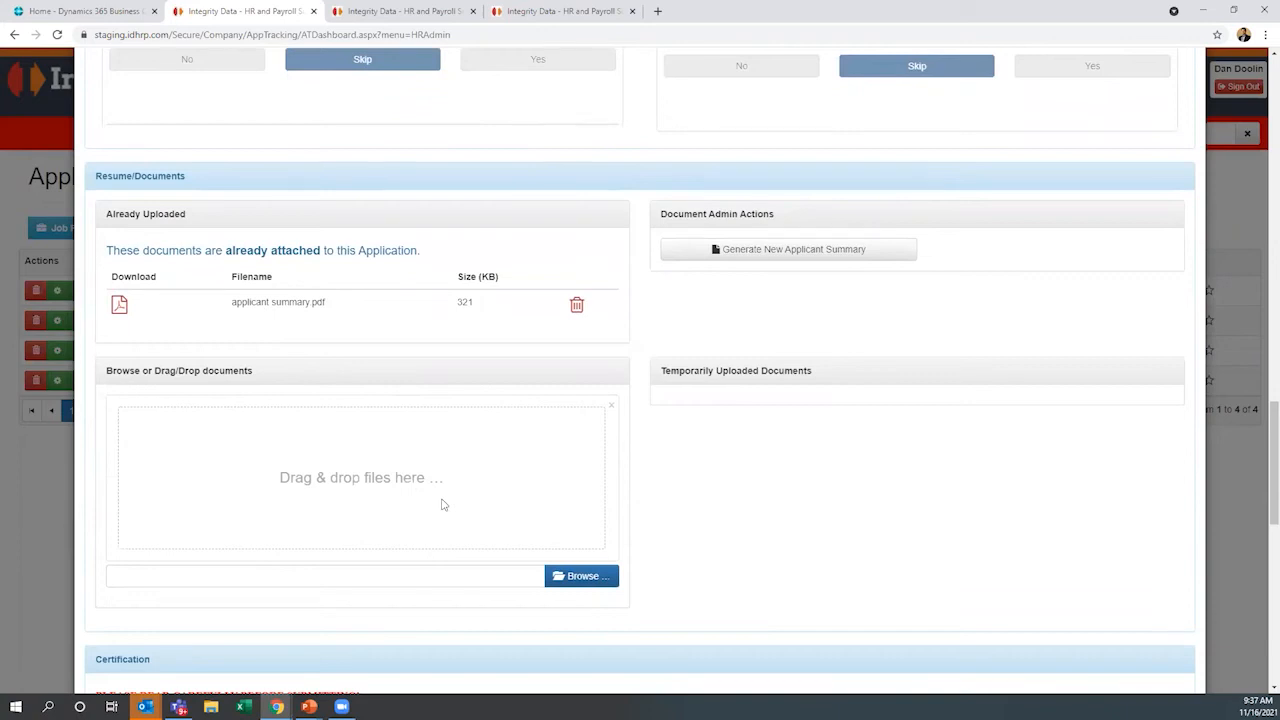
Examine the application's certification text, e-signature and job posting summary, and close the application
scroll(443, 504, "down", 4)
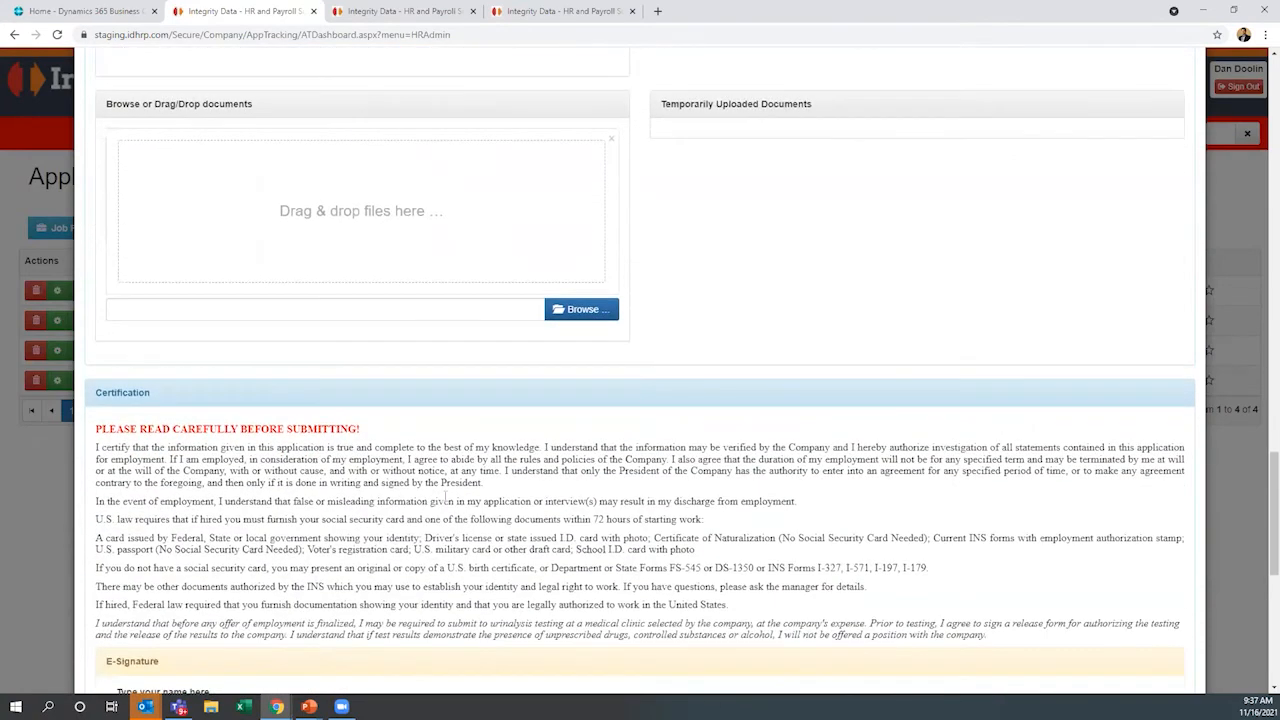
scroll(448, 498, "down", 2)
scroll(449, 496, "down", 3)
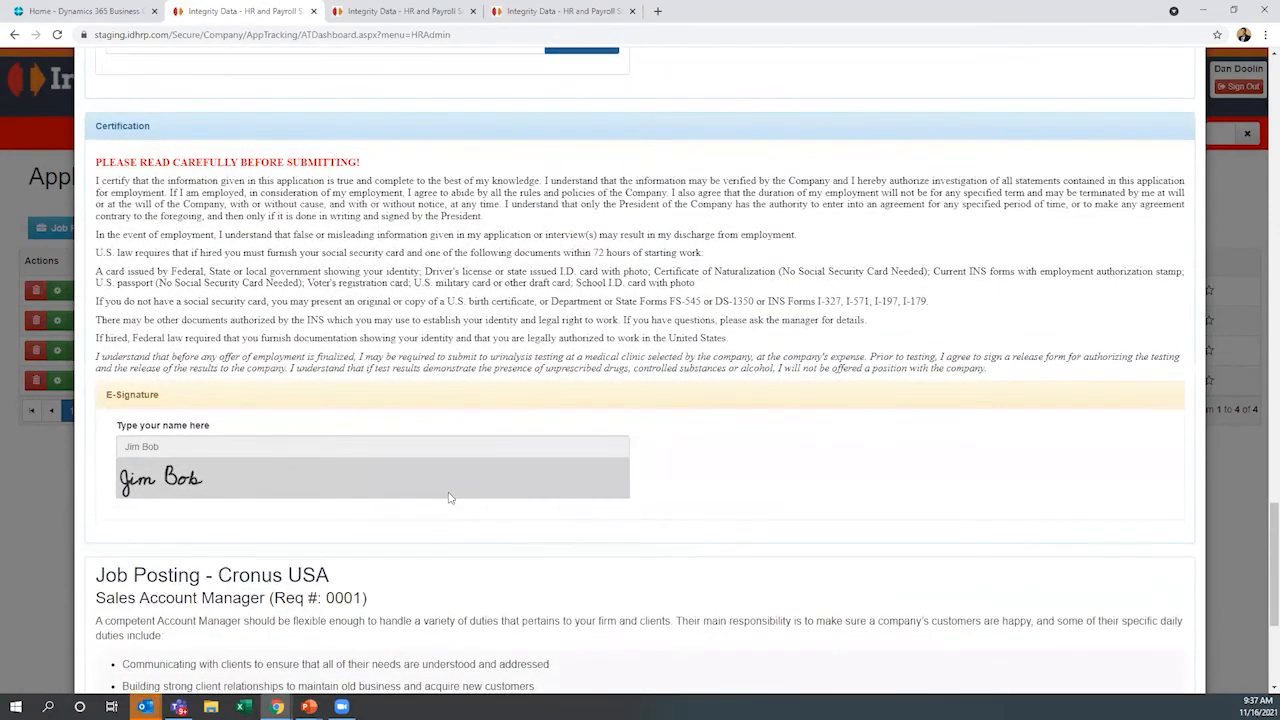
scroll(449, 497, "down", 5)
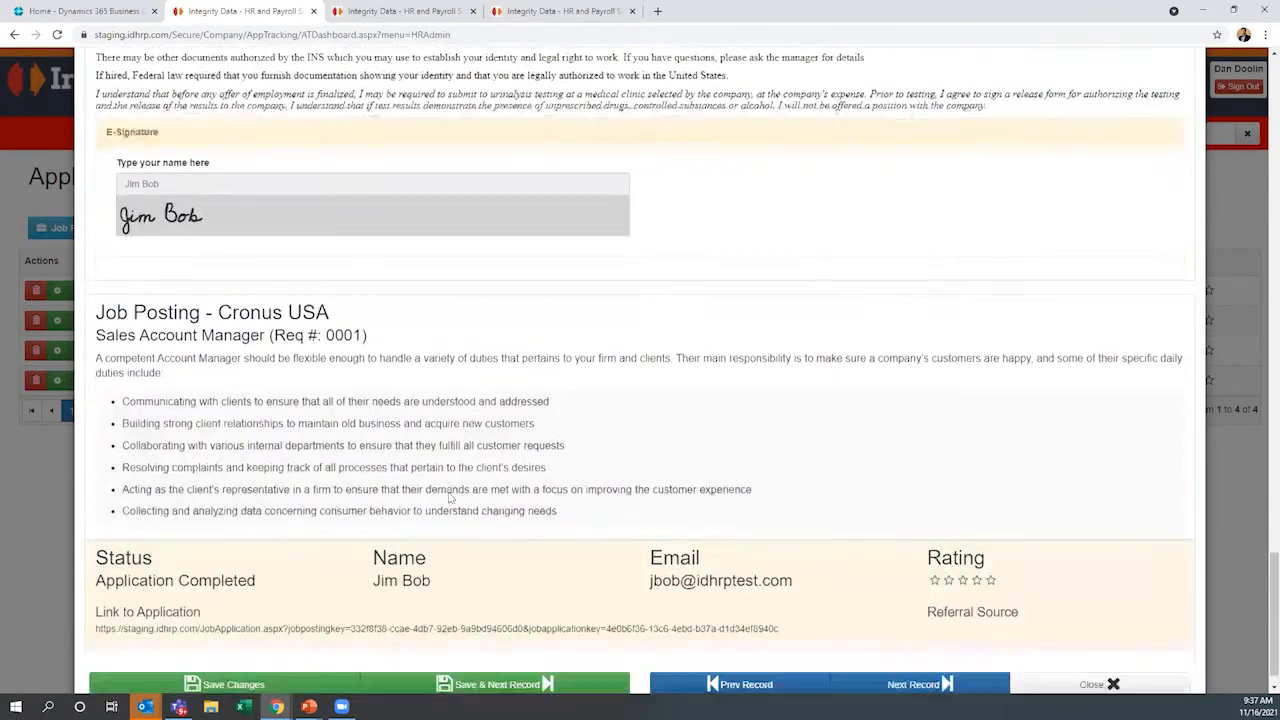
scroll(449, 494, "up", 20)
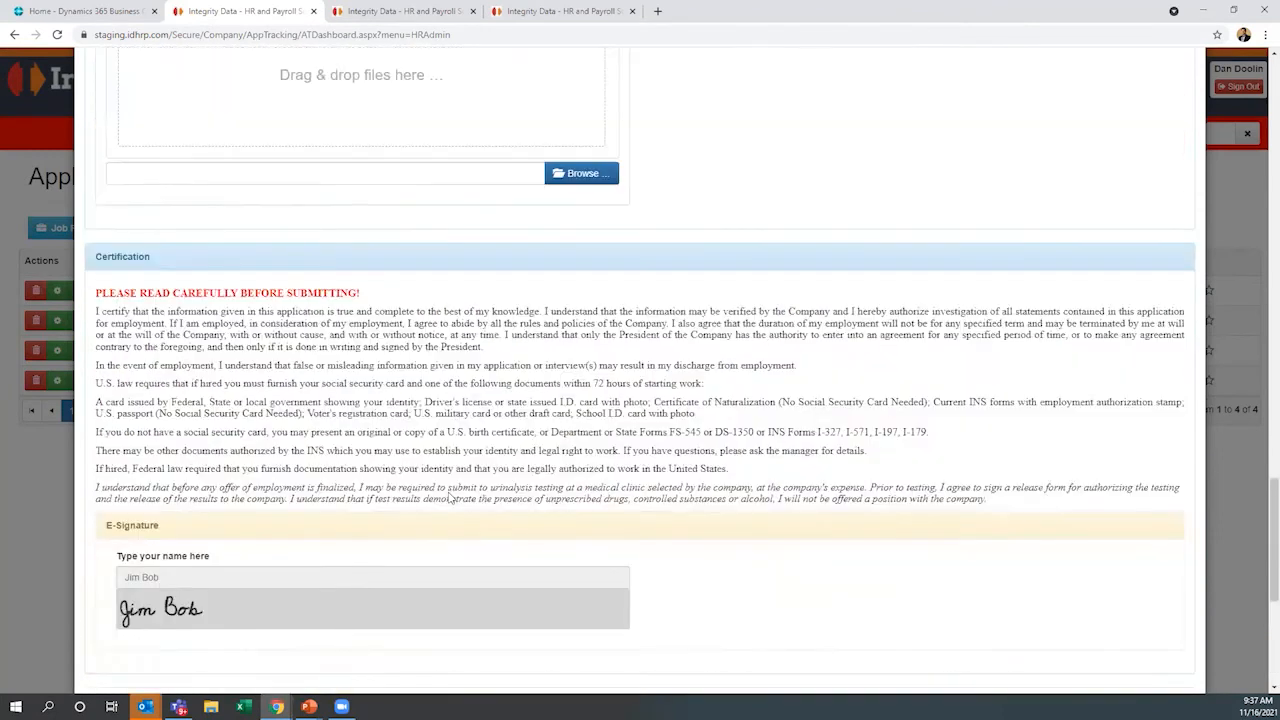
scroll(449, 496, "up", 2)
left_click(1097, 87)
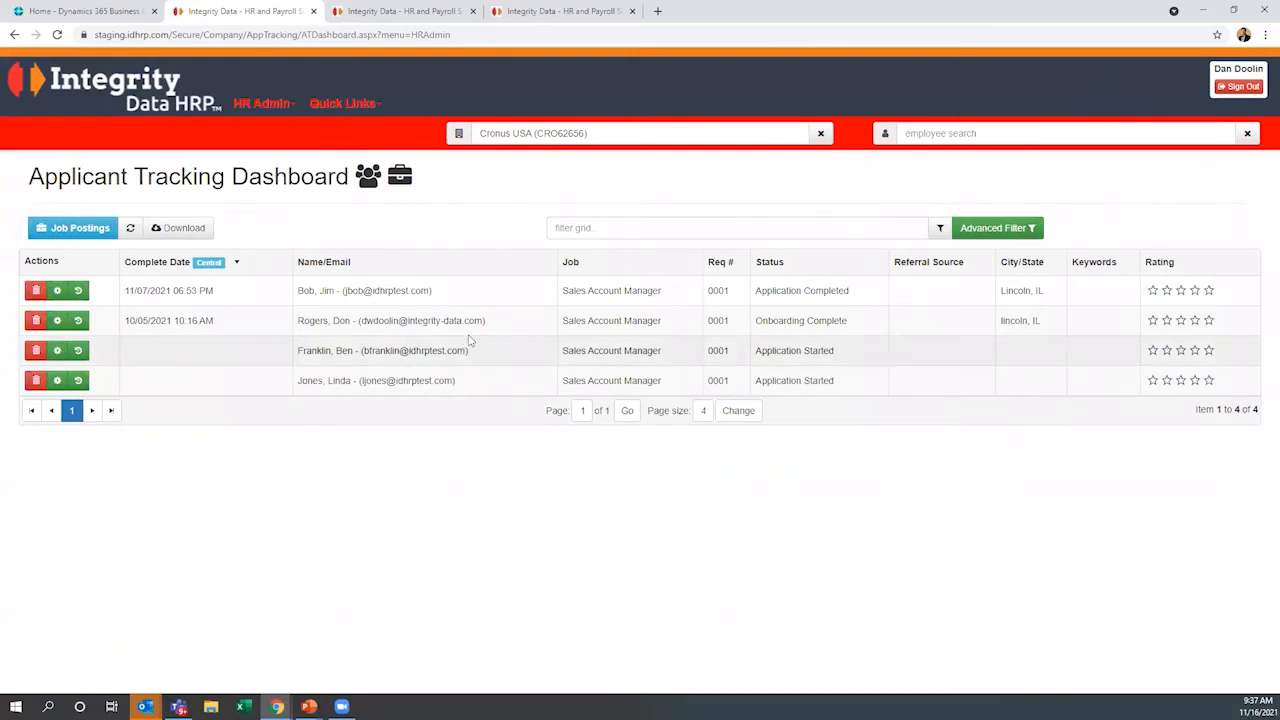
Open the completed application's status change form, look through the available workflow statuses, and close it without saving
left_click(57, 292)
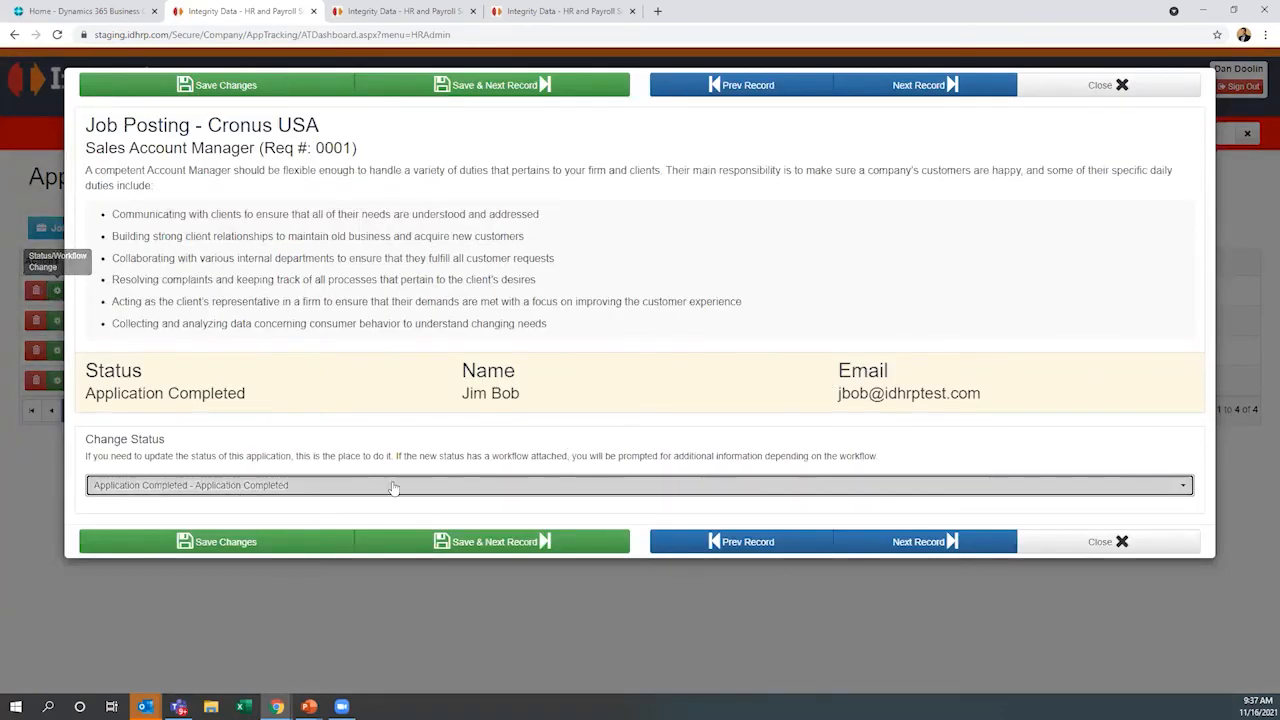
left_click(1185, 483)
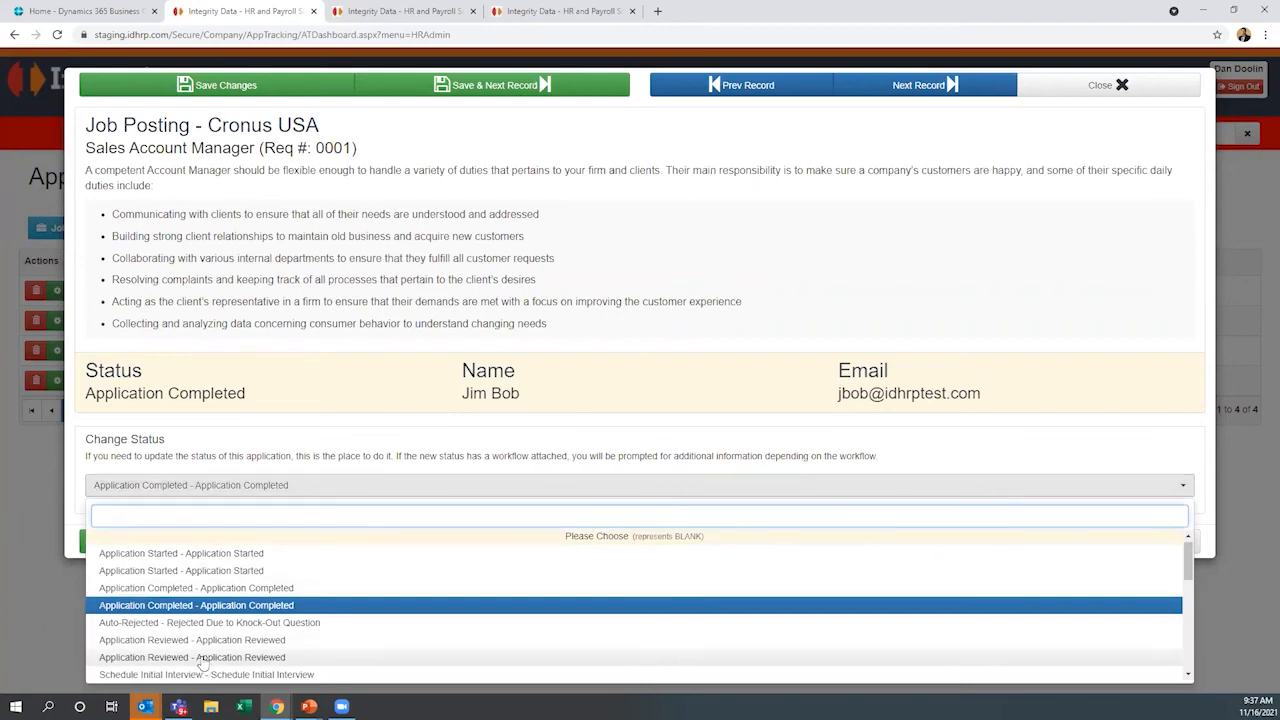
scroll(204, 665, "down", 2)
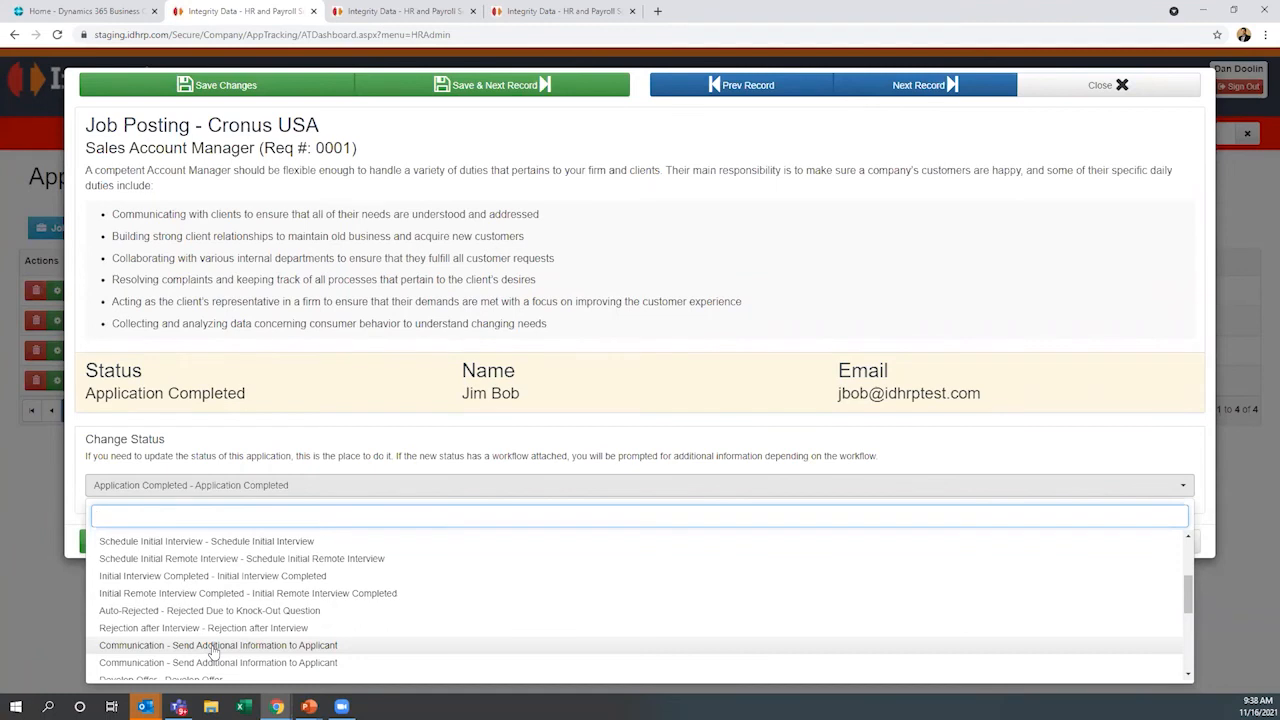
scroll(229, 650, "down", 2)
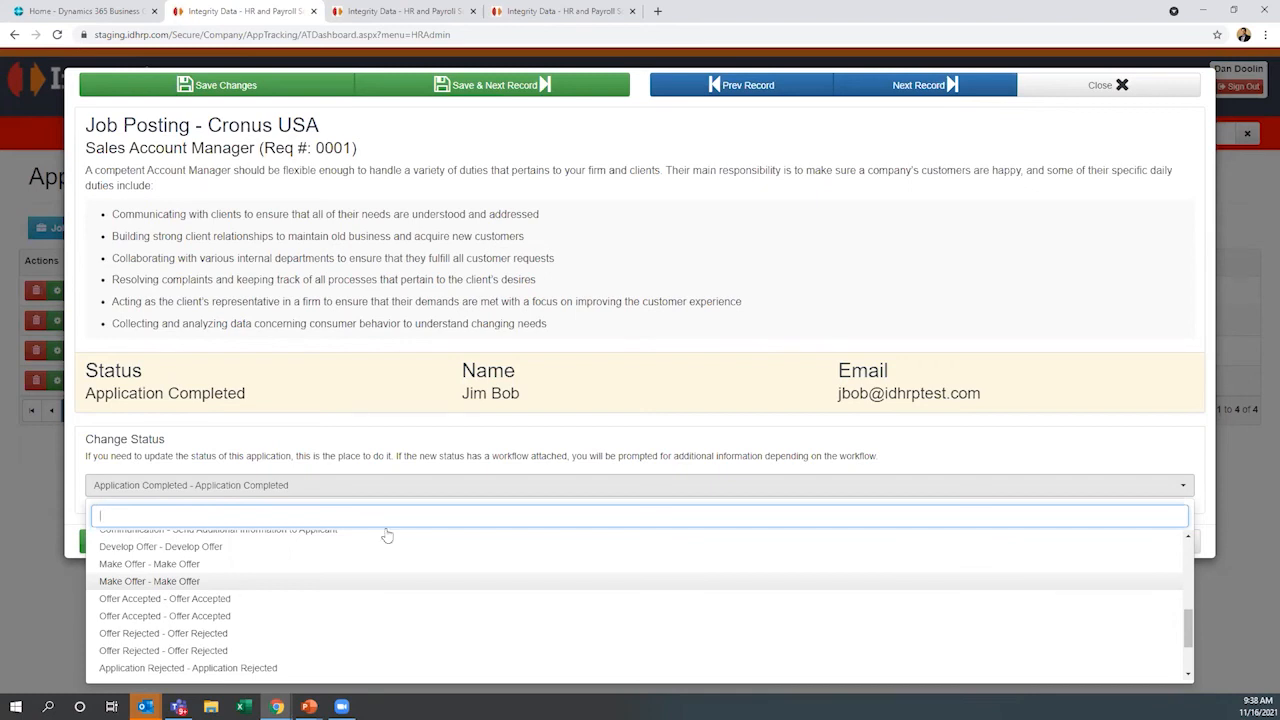
left_click(1123, 87)
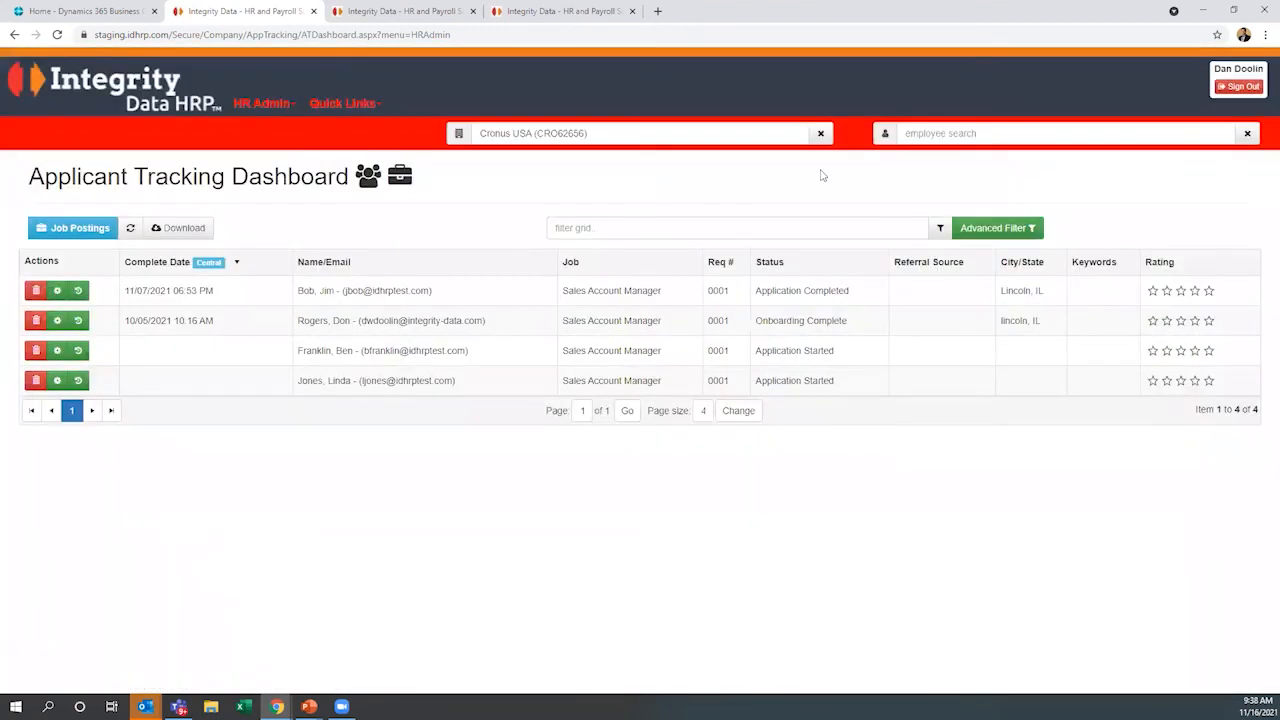
Switch to the new hire's onboarding page, review the profile and classification sections, and save them to continue to taxes
left_click(400, 14)
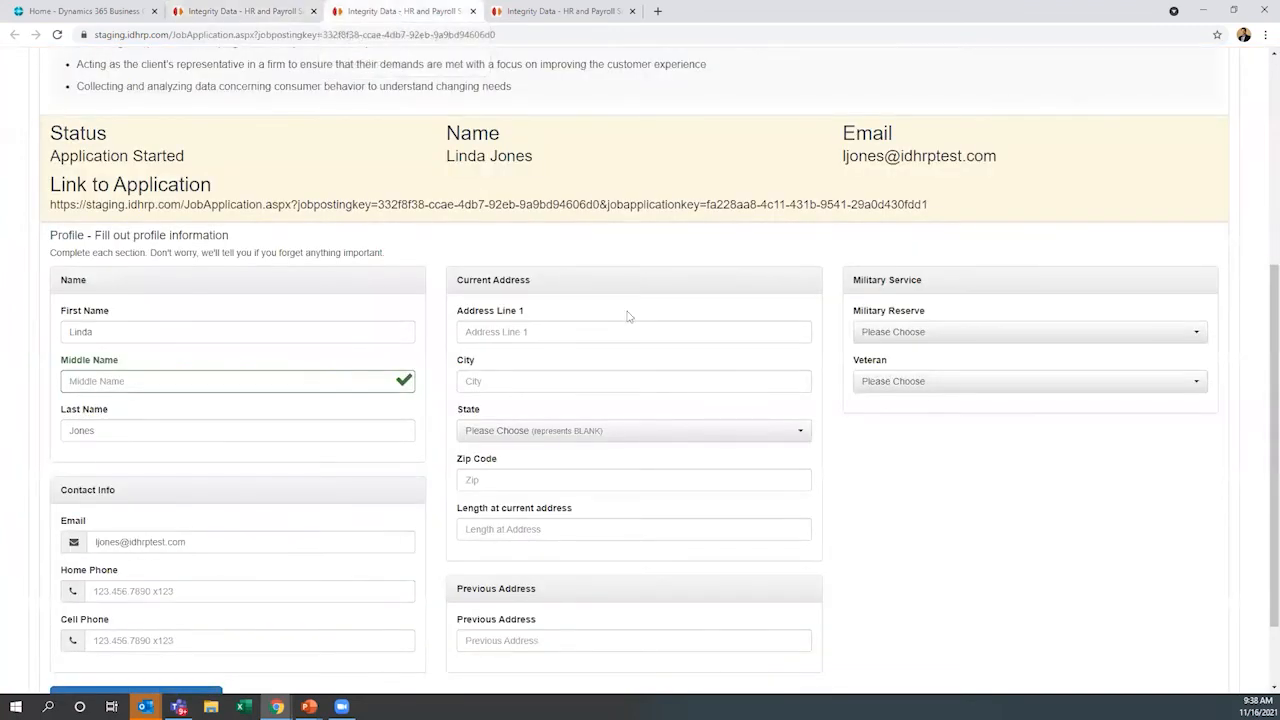
left_click(520, 11)
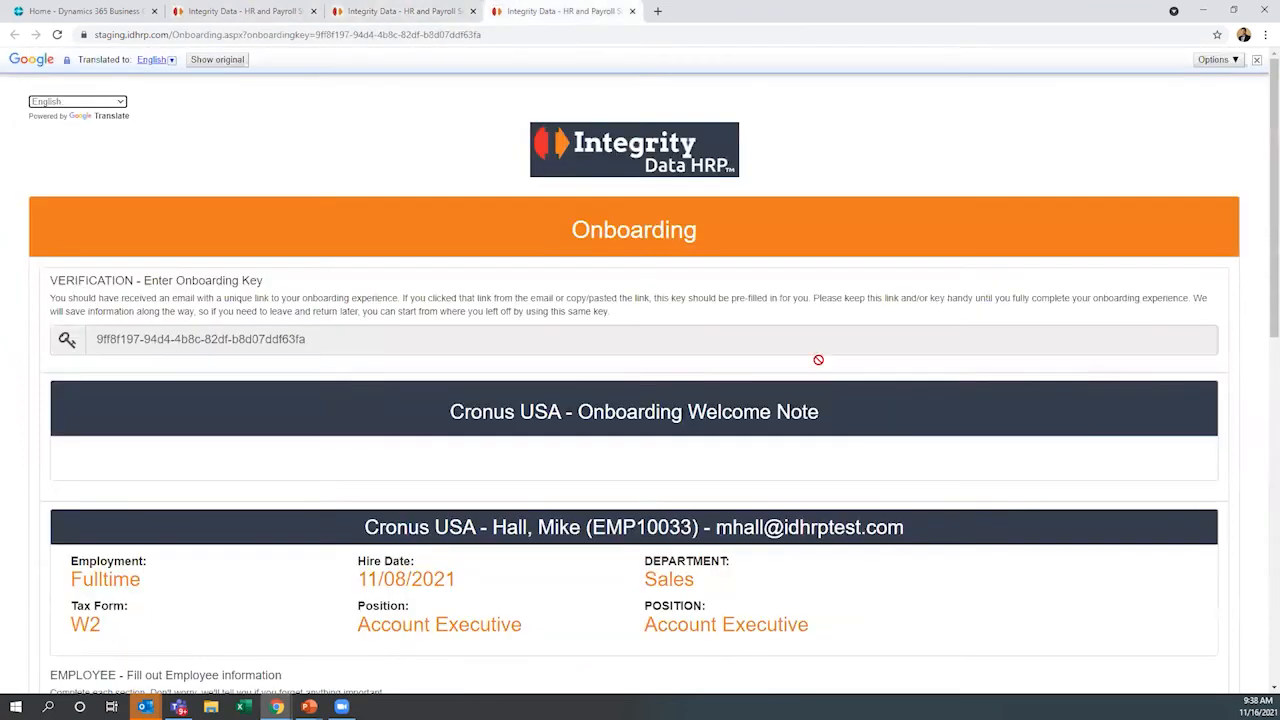
scroll(855, 441, "down", 1)
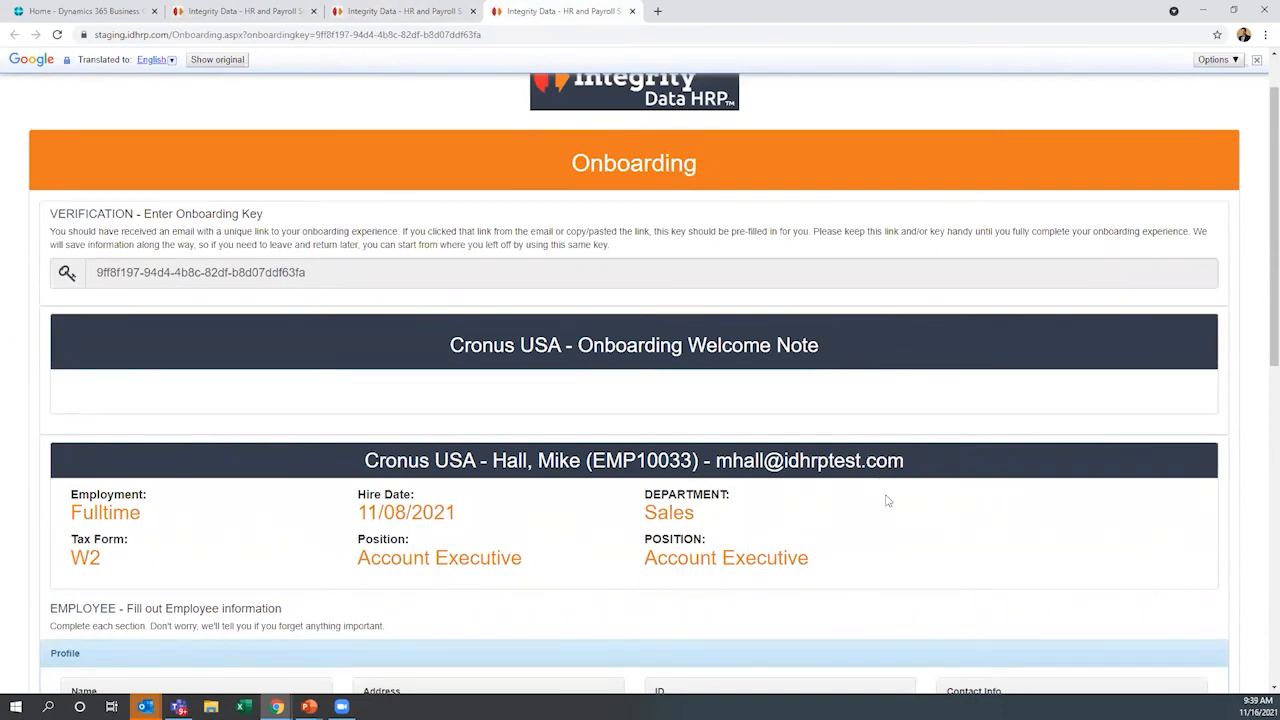
scroll(888, 496, "down", 2)
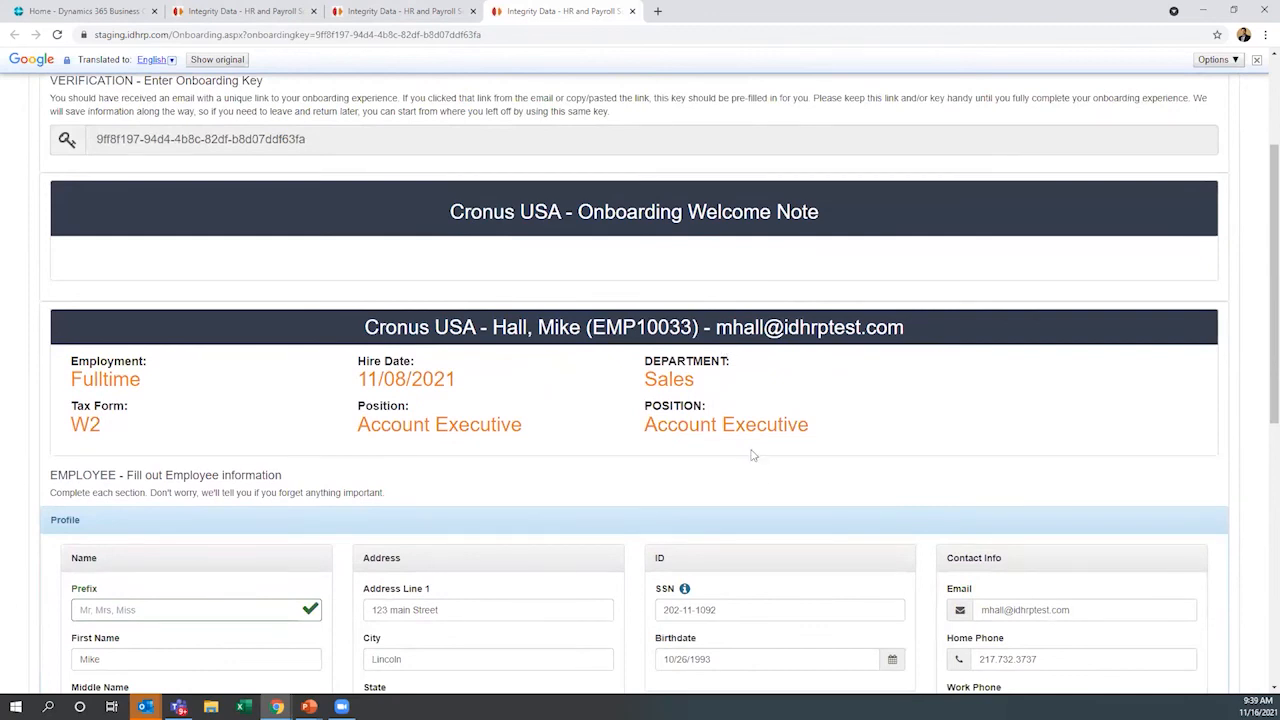
scroll(657, 479, "down", 1)
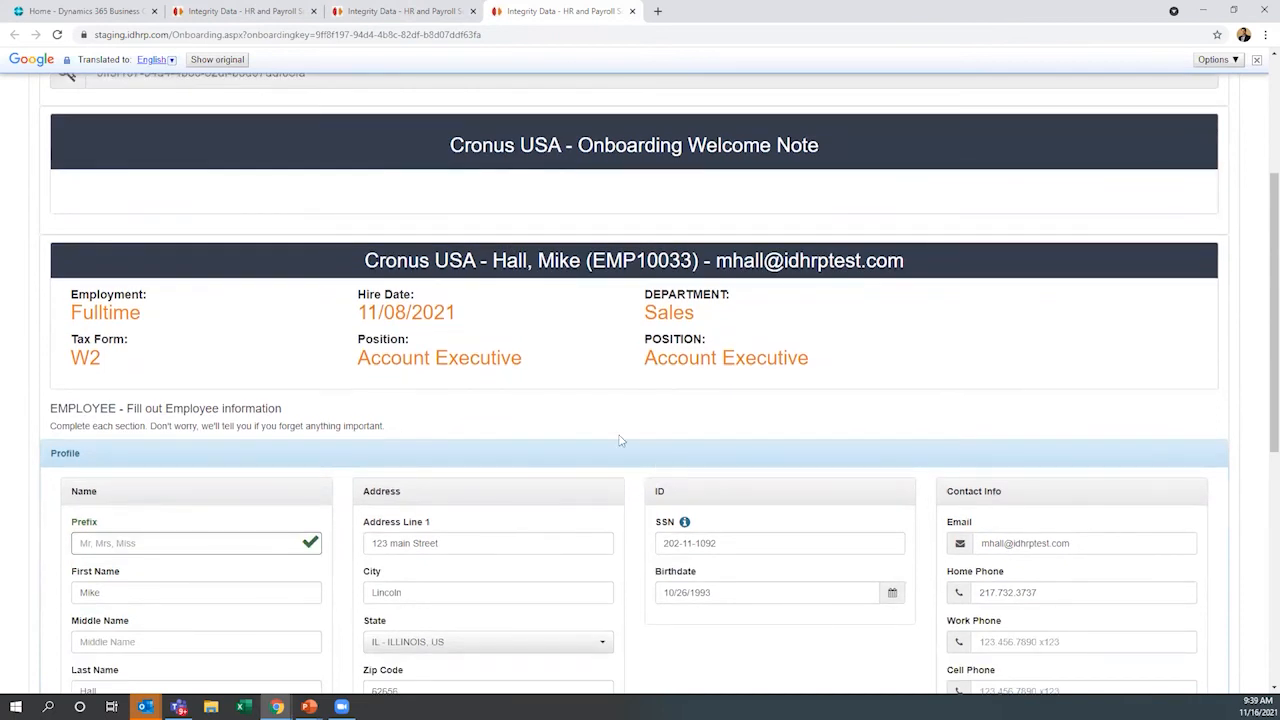
scroll(620, 440, "down", 1)
scroll(620, 440, "down", 5)
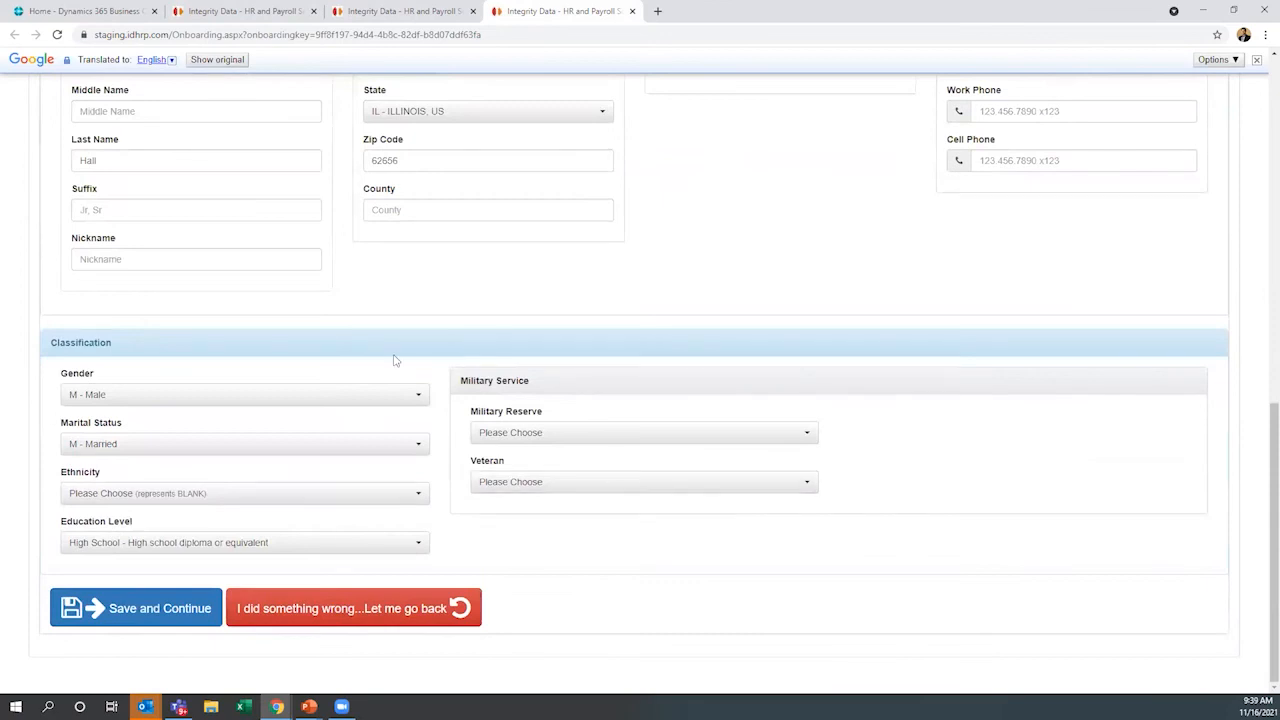
left_click(187, 610)
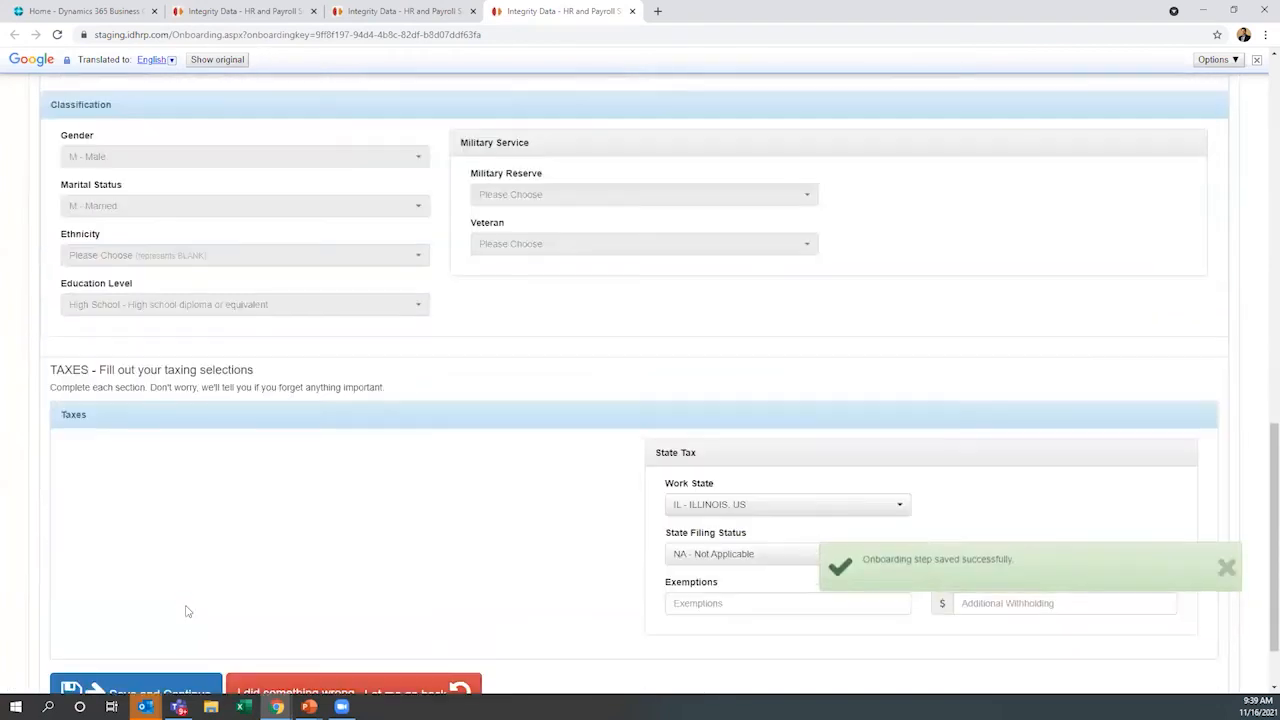
Review the onboarding tax selections below the locked classification section and save them to continue to the W4
scroll(383, 518, "down", 2)
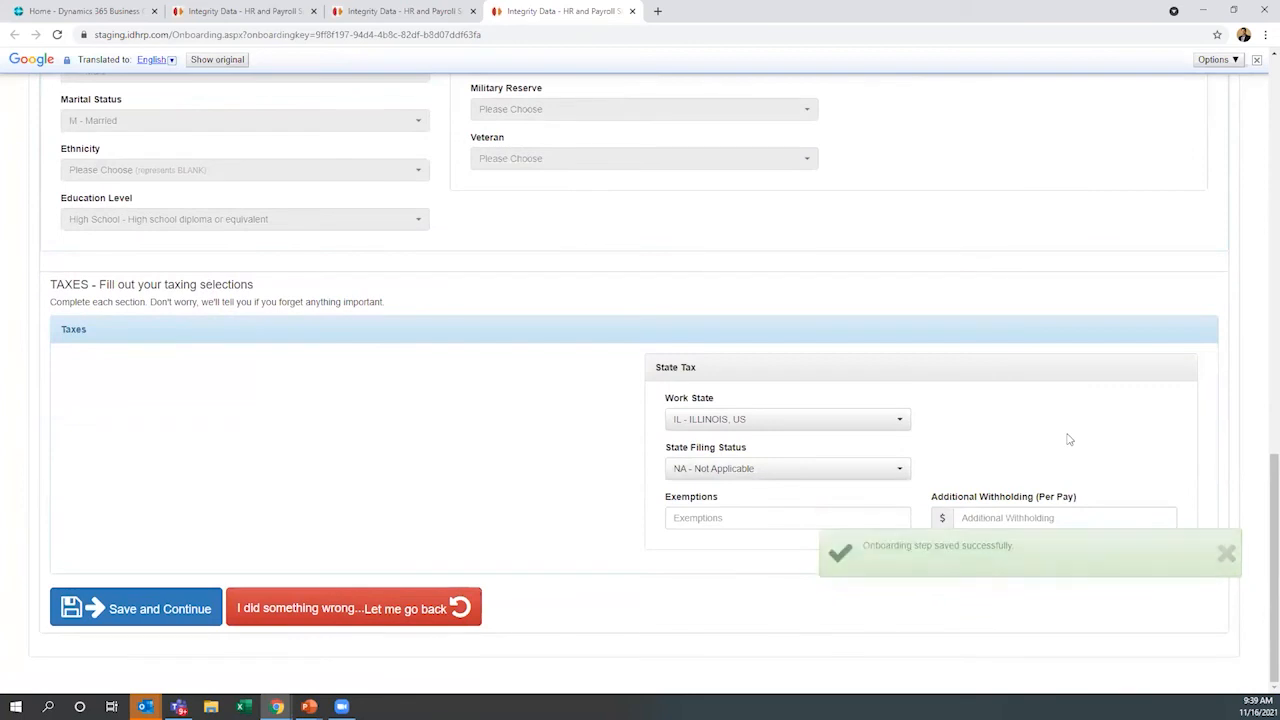
scroll(428, 340, "up", 3)
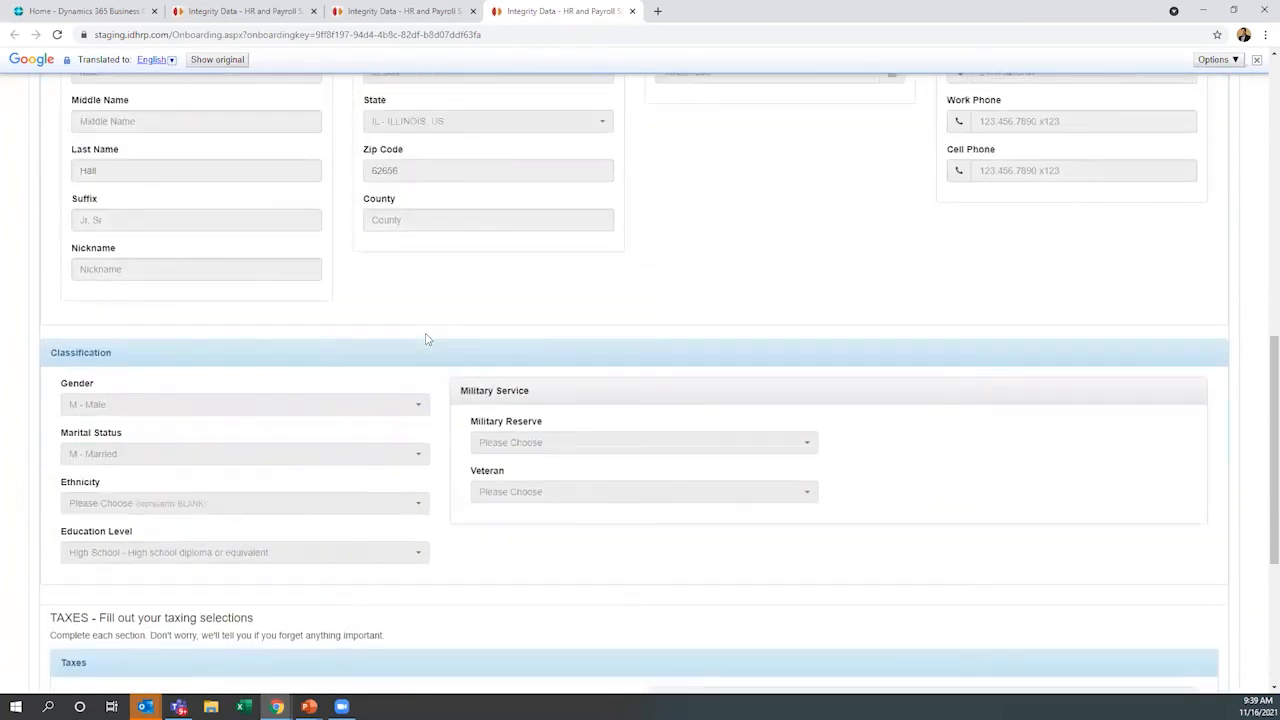
scroll(426, 339, "down", 1)
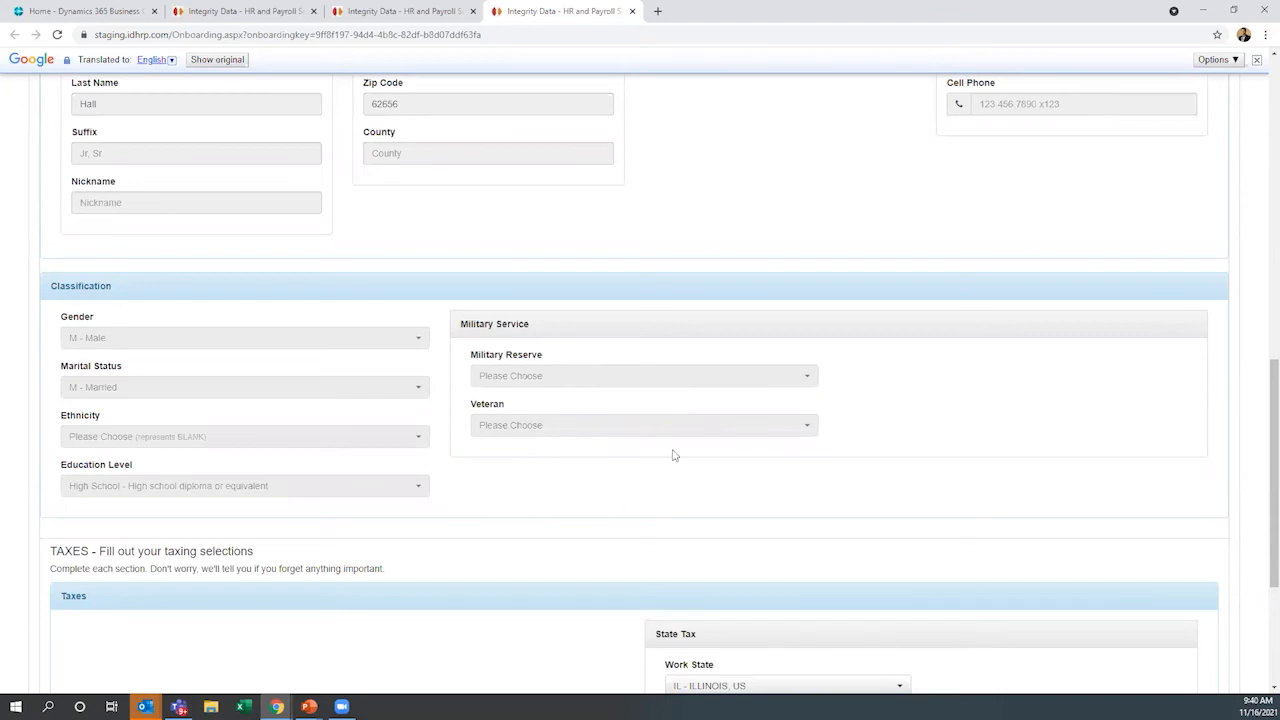
scroll(673, 503, "down", 1)
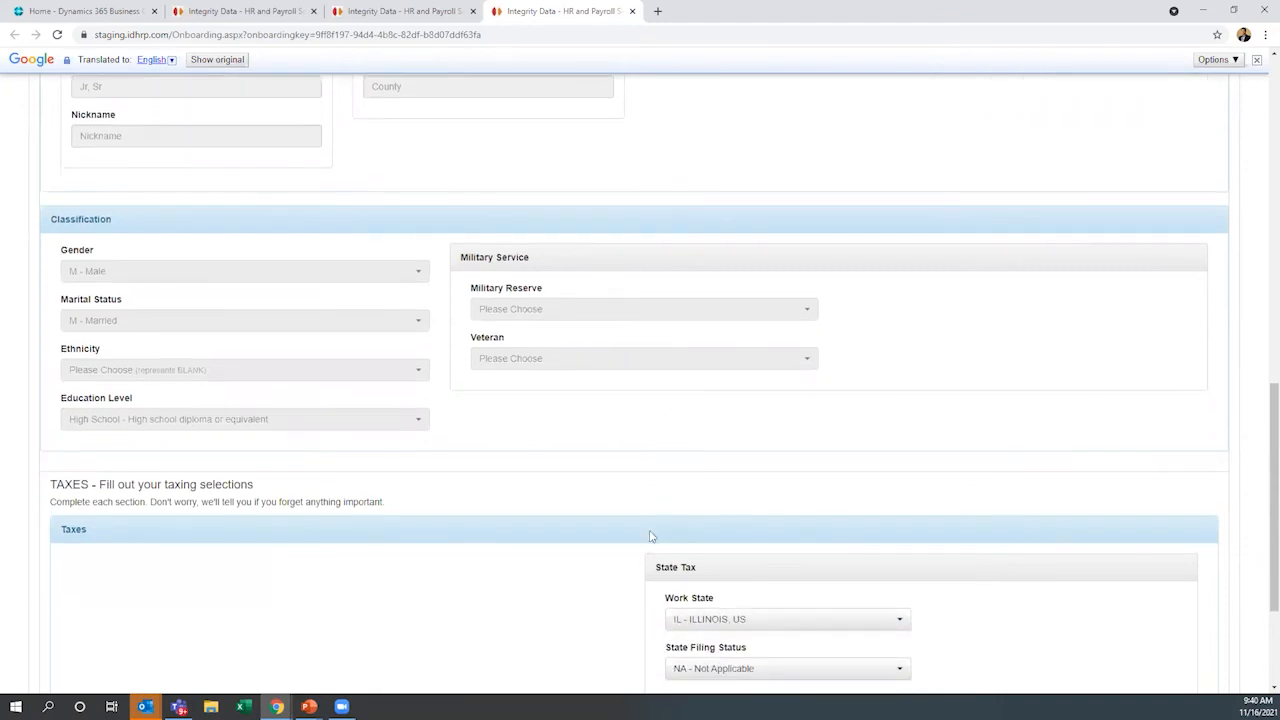
scroll(628, 552, "down", 2)
scroll(617, 559, "down", 1)
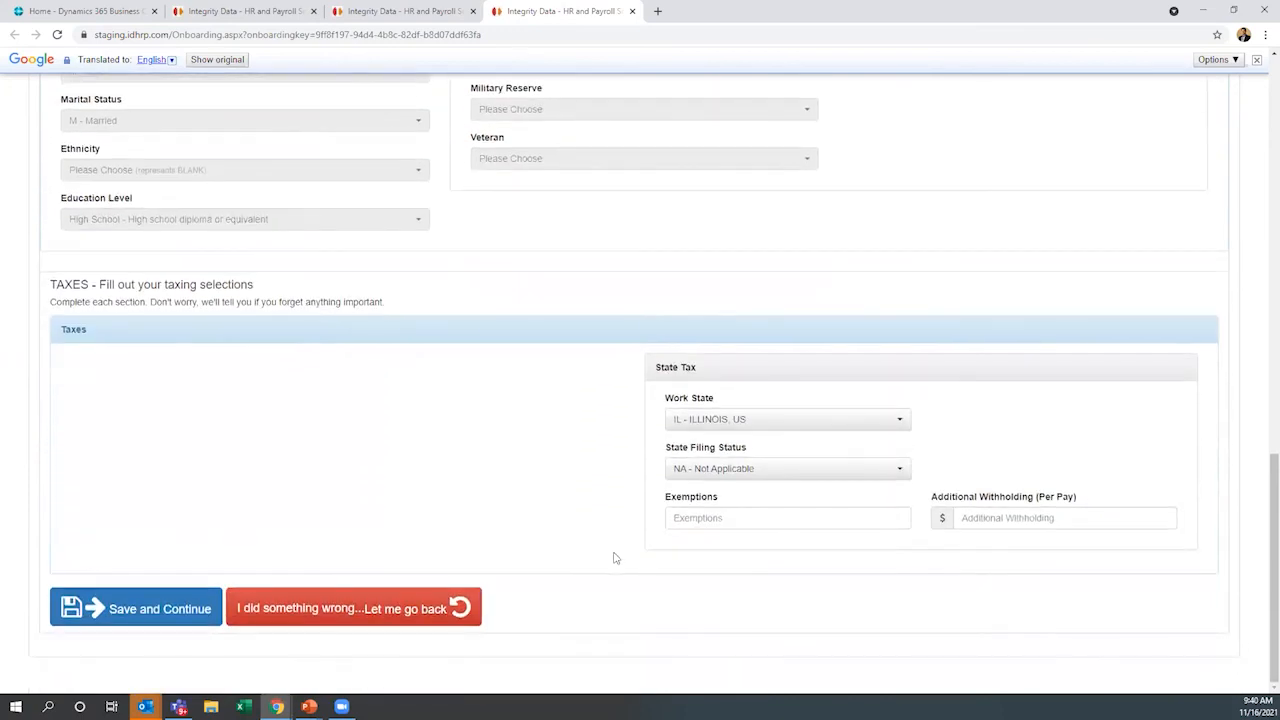
left_click(165, 610)
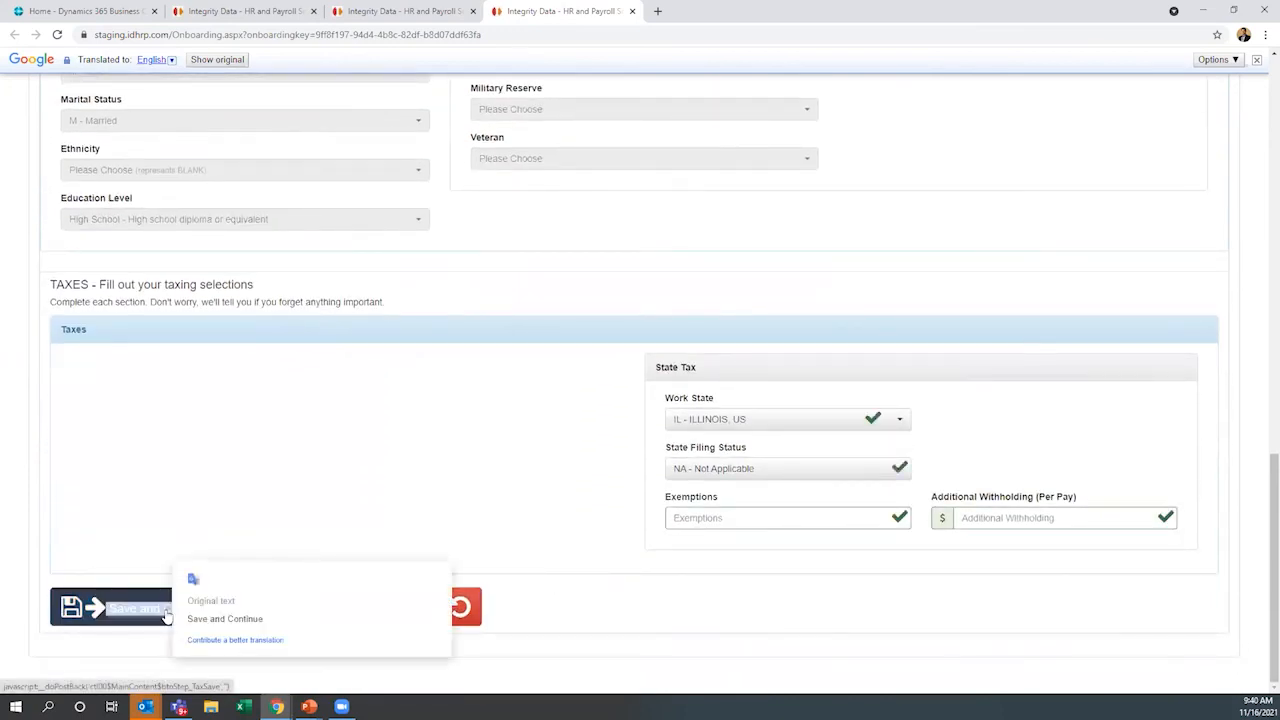
Review the W4 withholding form through its e-signature and save it to continue to I-9 Section 1
scroll(172, 600, "down", 2)
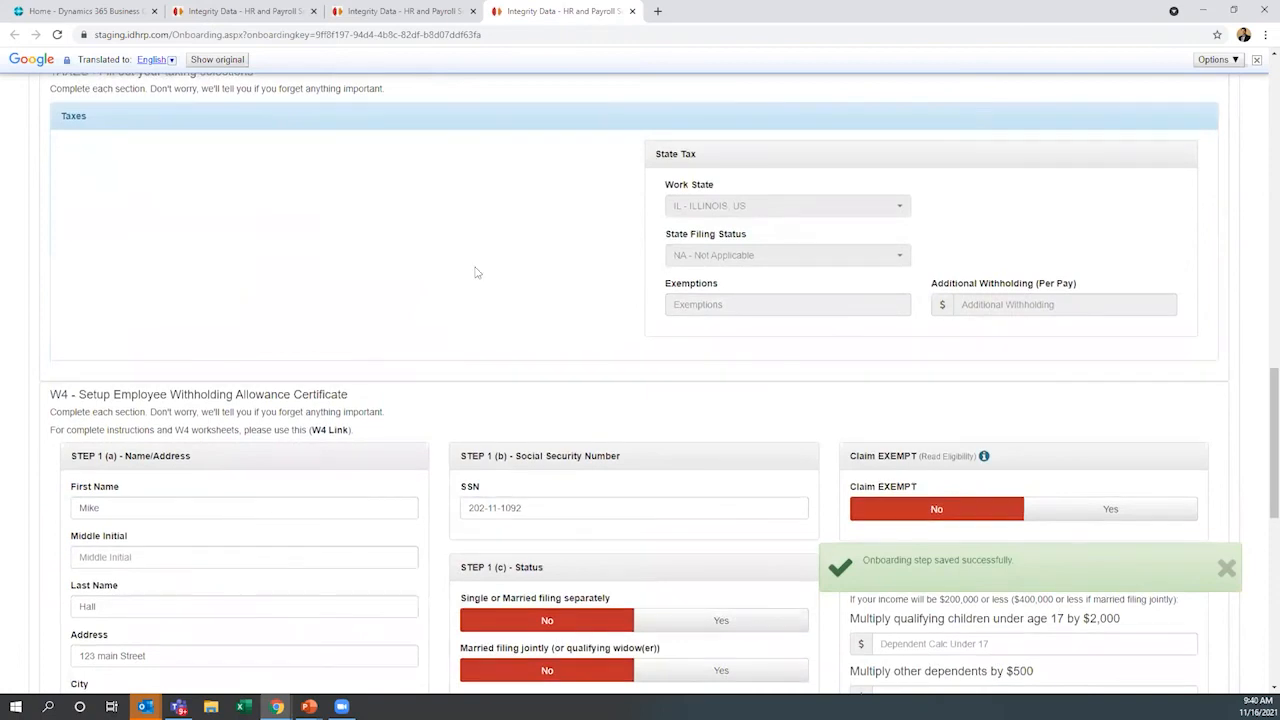
scroll(449, 330, "down", 2)
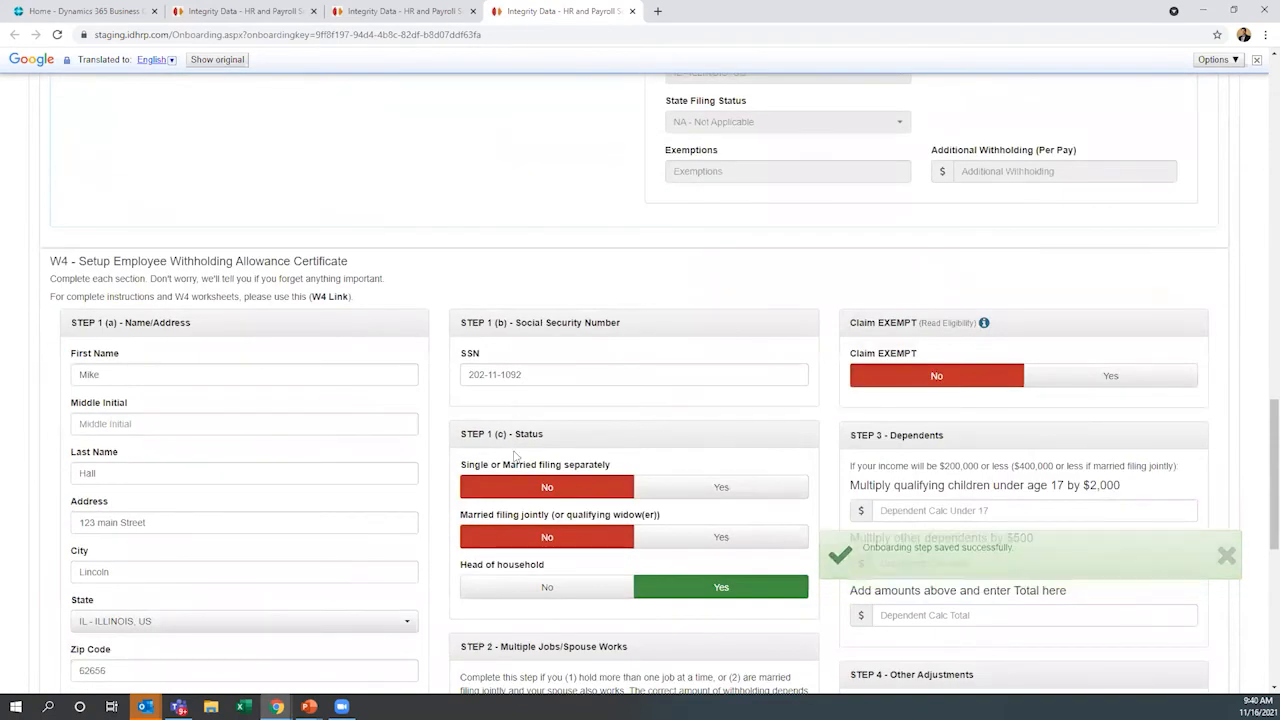
scroll(466, 447, "down", 2)
scroll(461, 450, "down", 1)
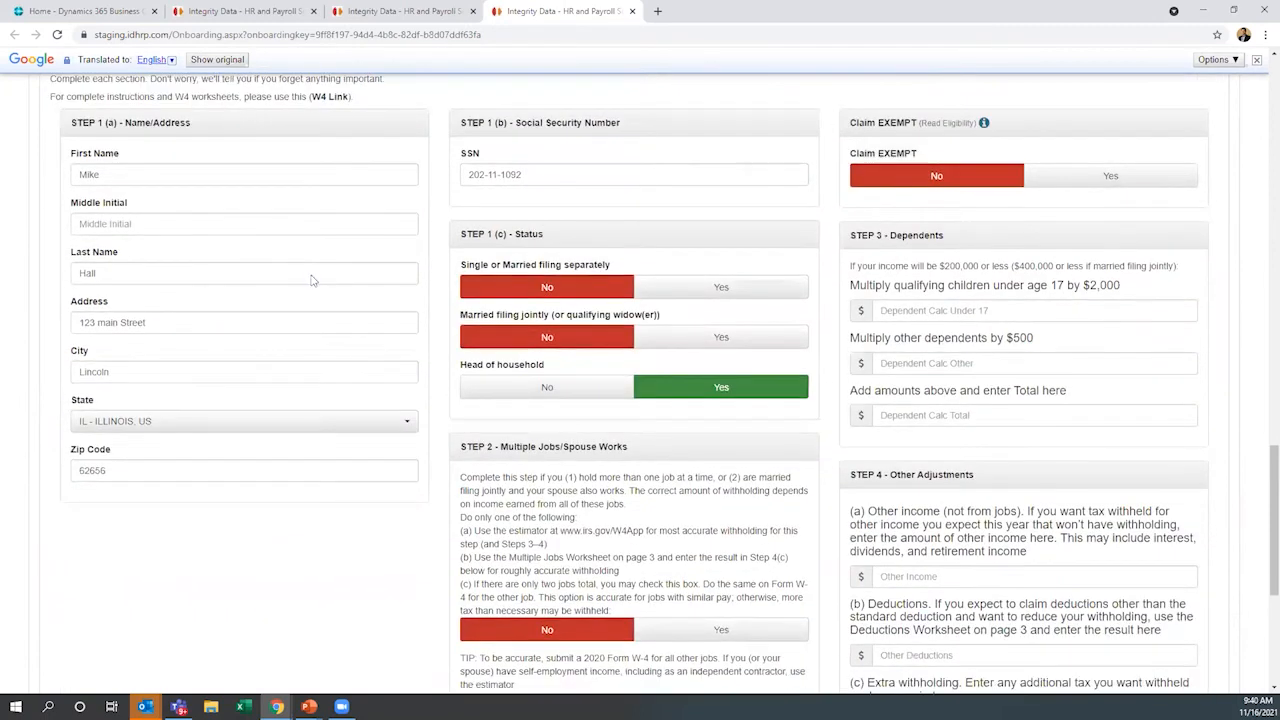
scroll(556, 462, "down", 4)
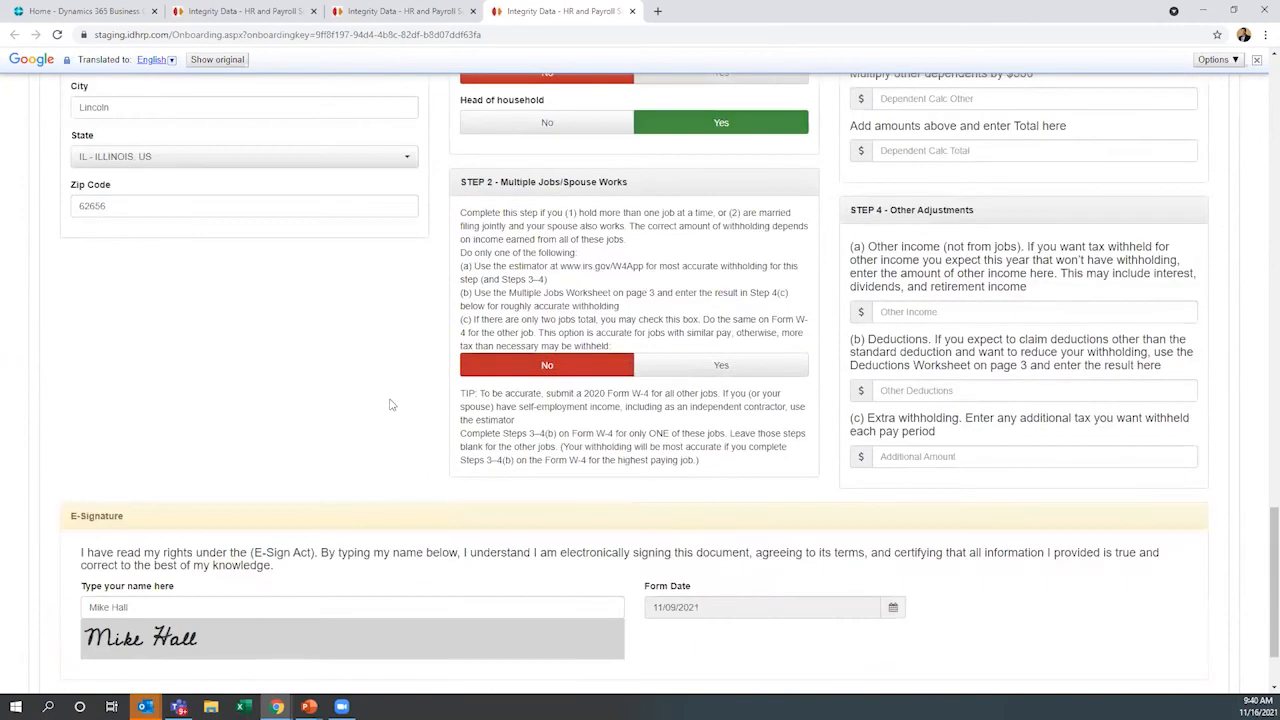
scroll(440, 380, "down", 1)
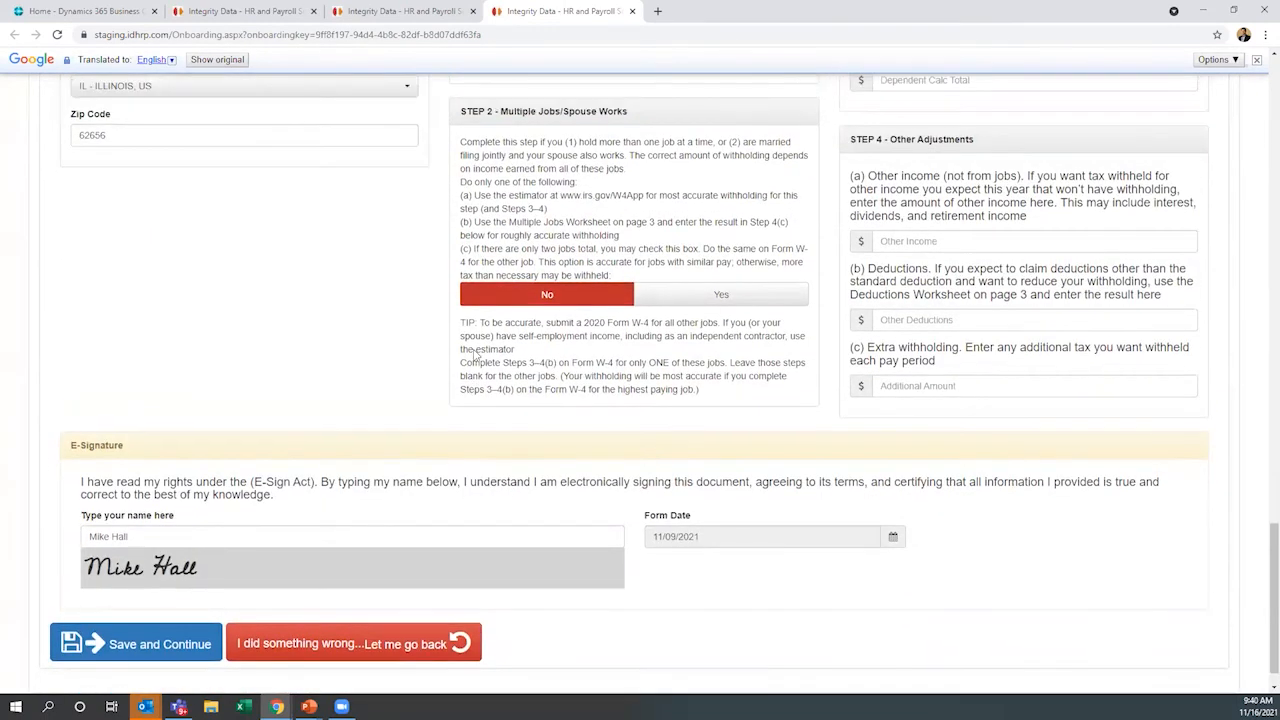
scroll(474, 356, "down", 1)
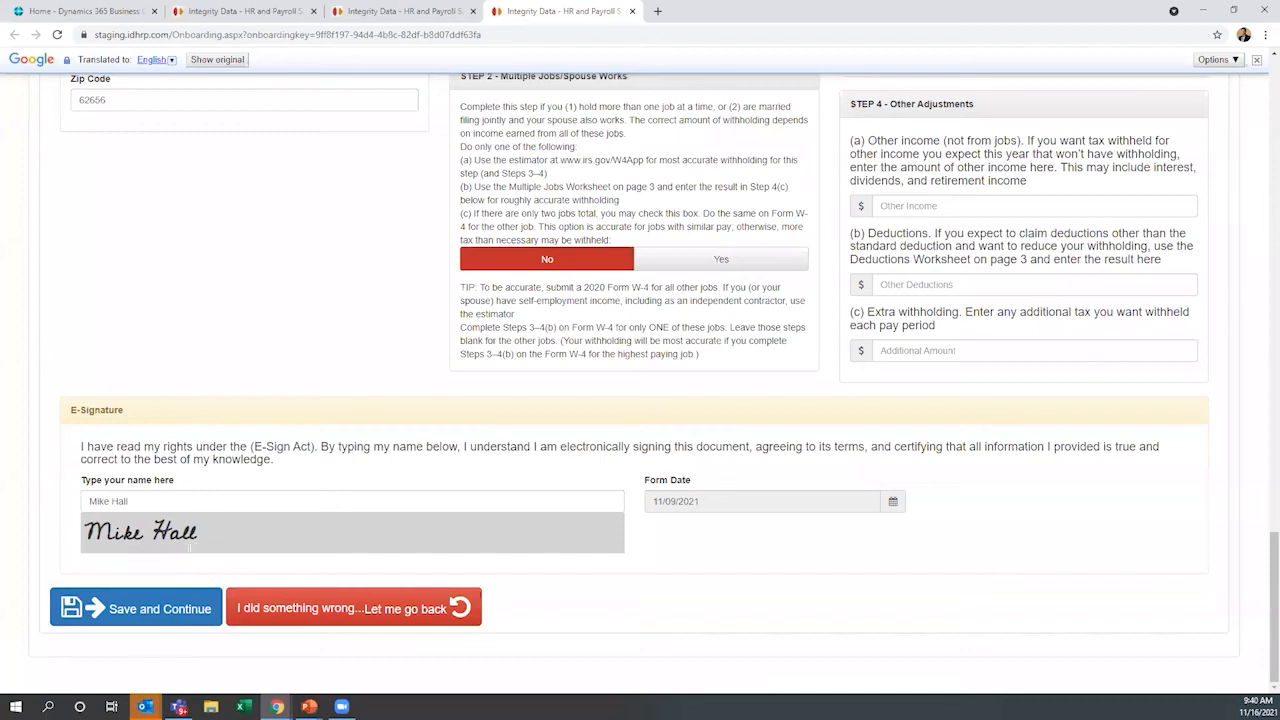
left_click(94, 619)
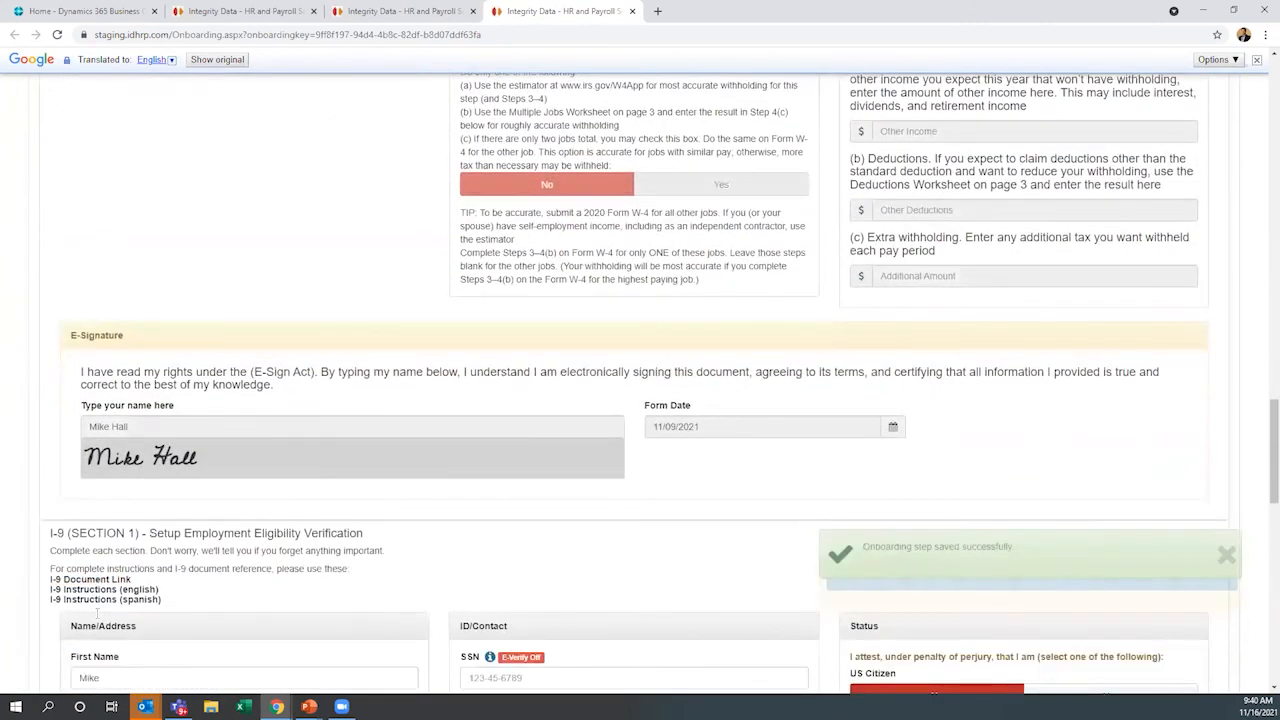
scroll(97, 612, "down", 2)
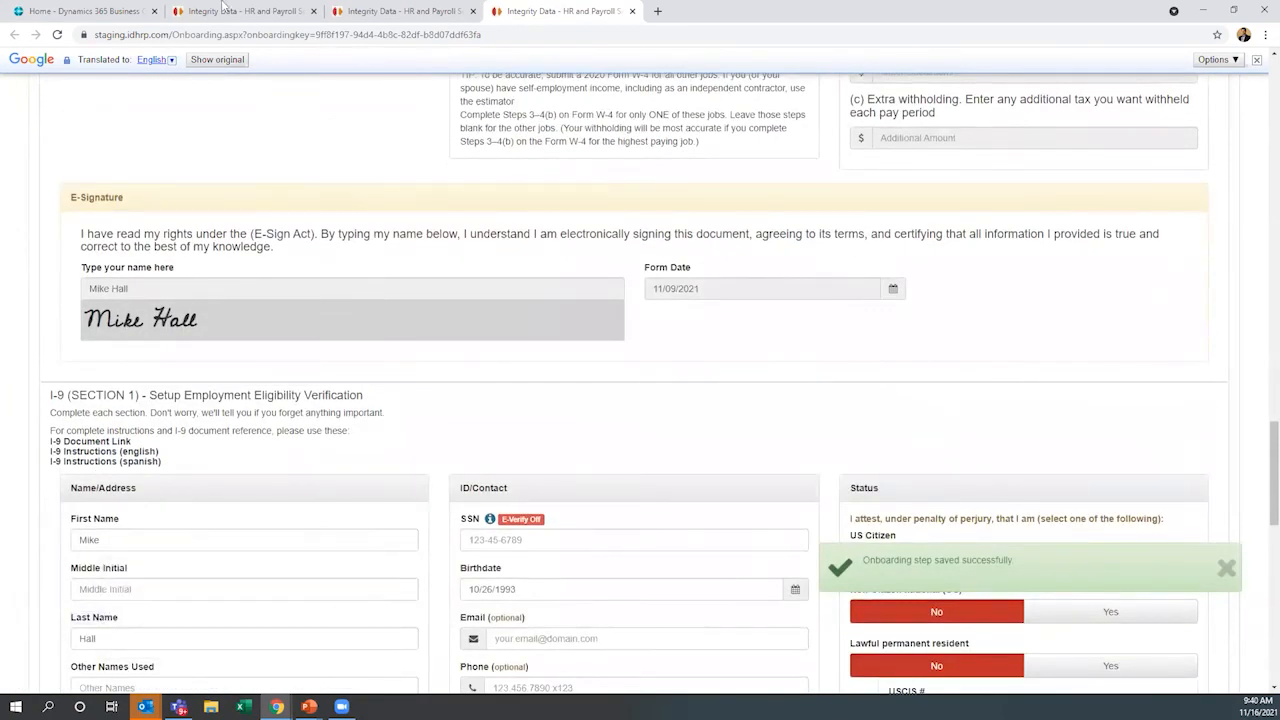
Return to the HR administrator's page and open the OnBoarding Dashboard
left_click(195, 10)
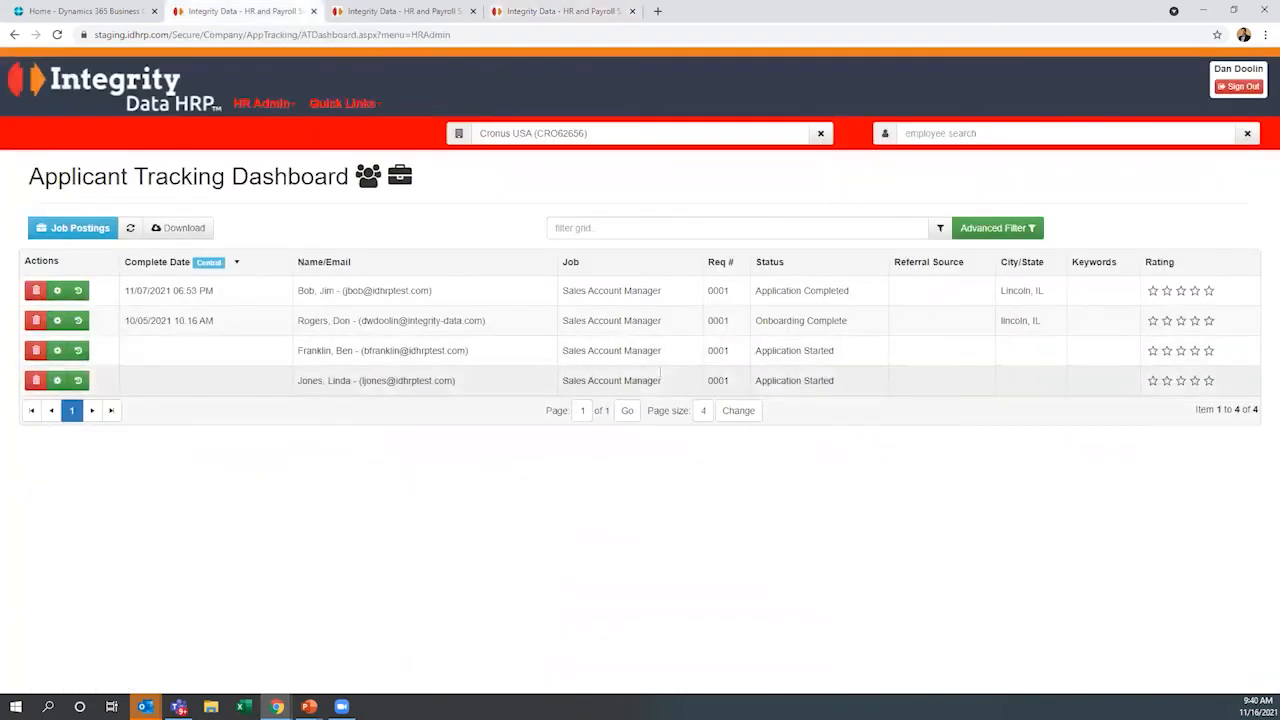
left_click(282, 110)
left_click(393, 428)
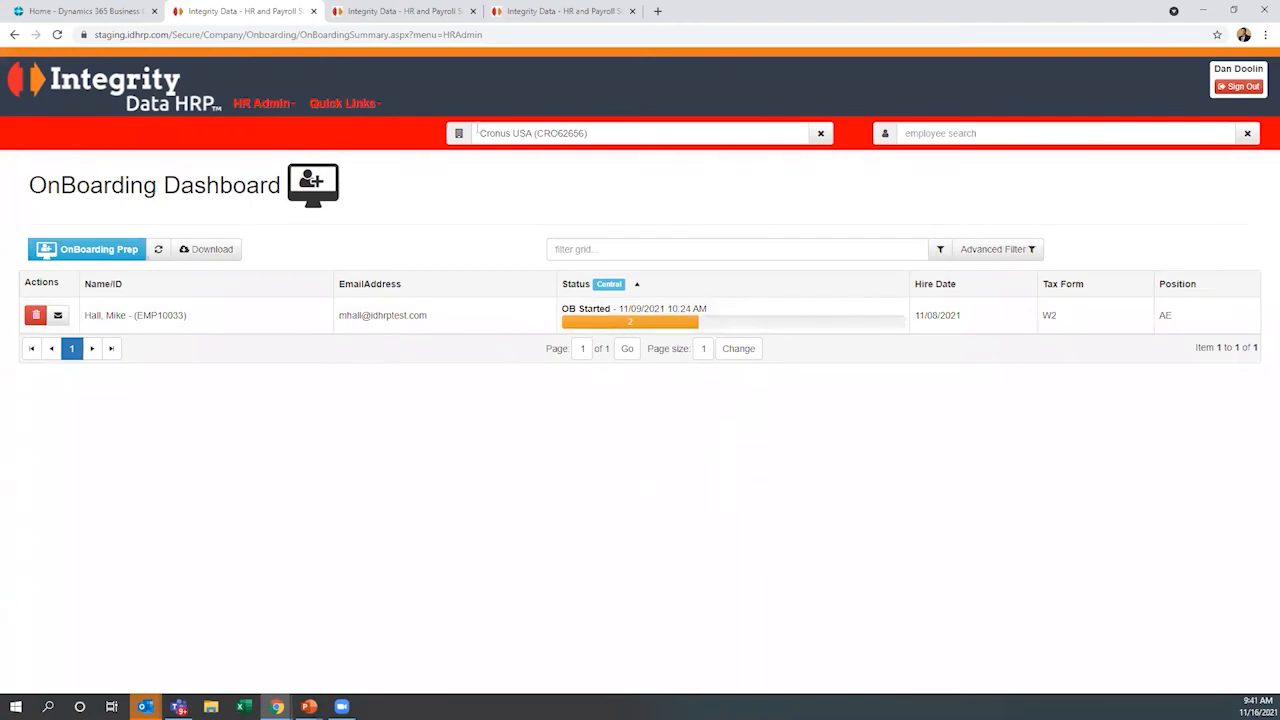
Switch to Dynamics 365 Business Central, examine the first listed employee's payroll card through the Administration section, and return to the home page
left_click(113, 16)
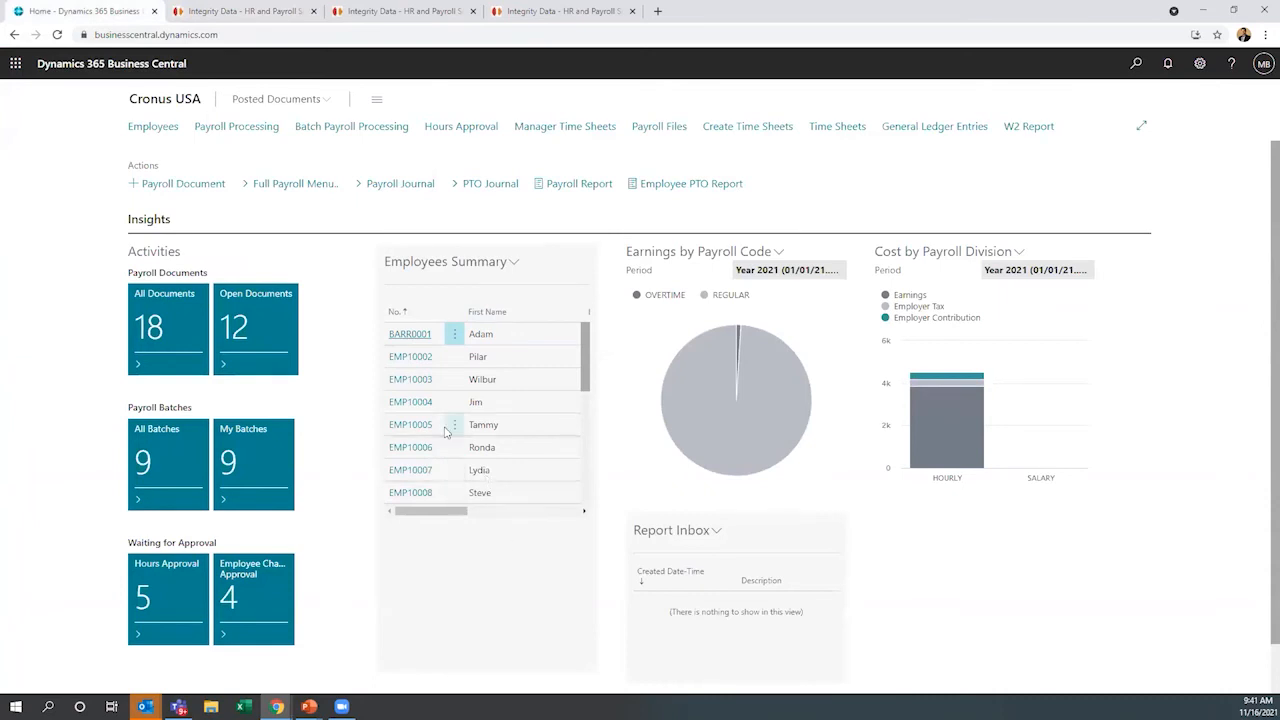
left_click(414, 337)
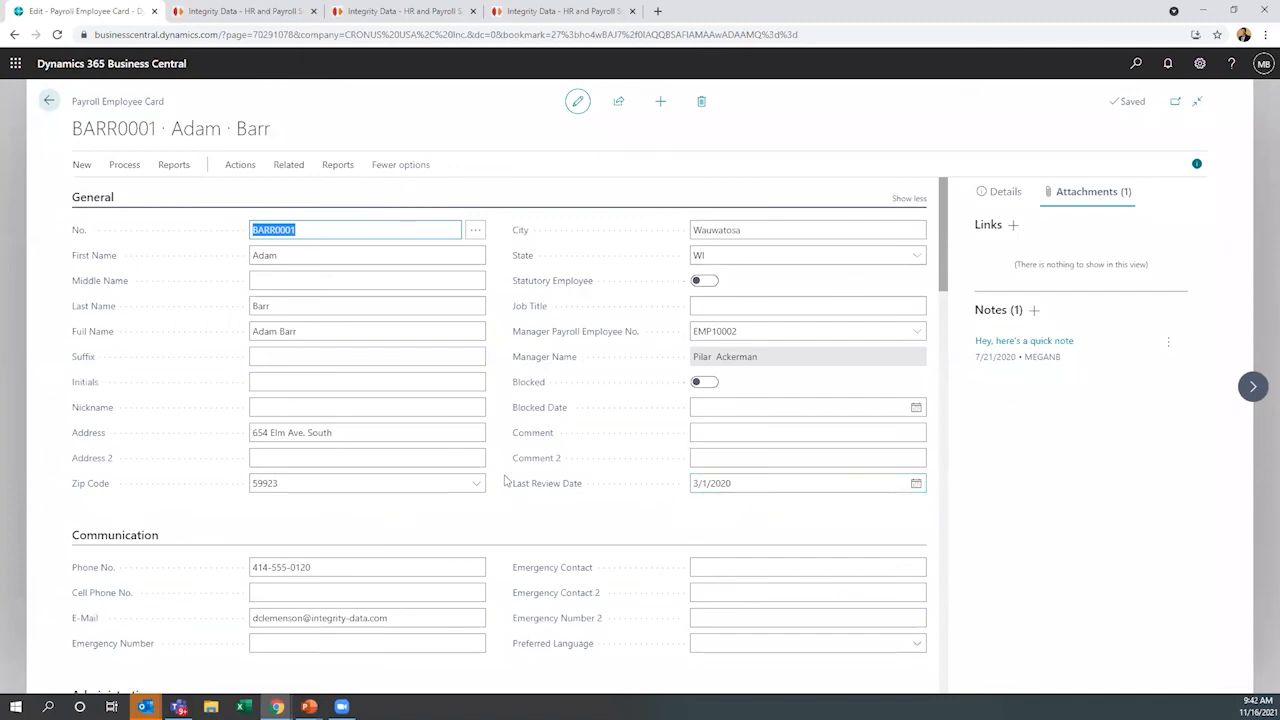
scroll(520, 500, "down", 1)
scroll(524, 505, "down", 5)
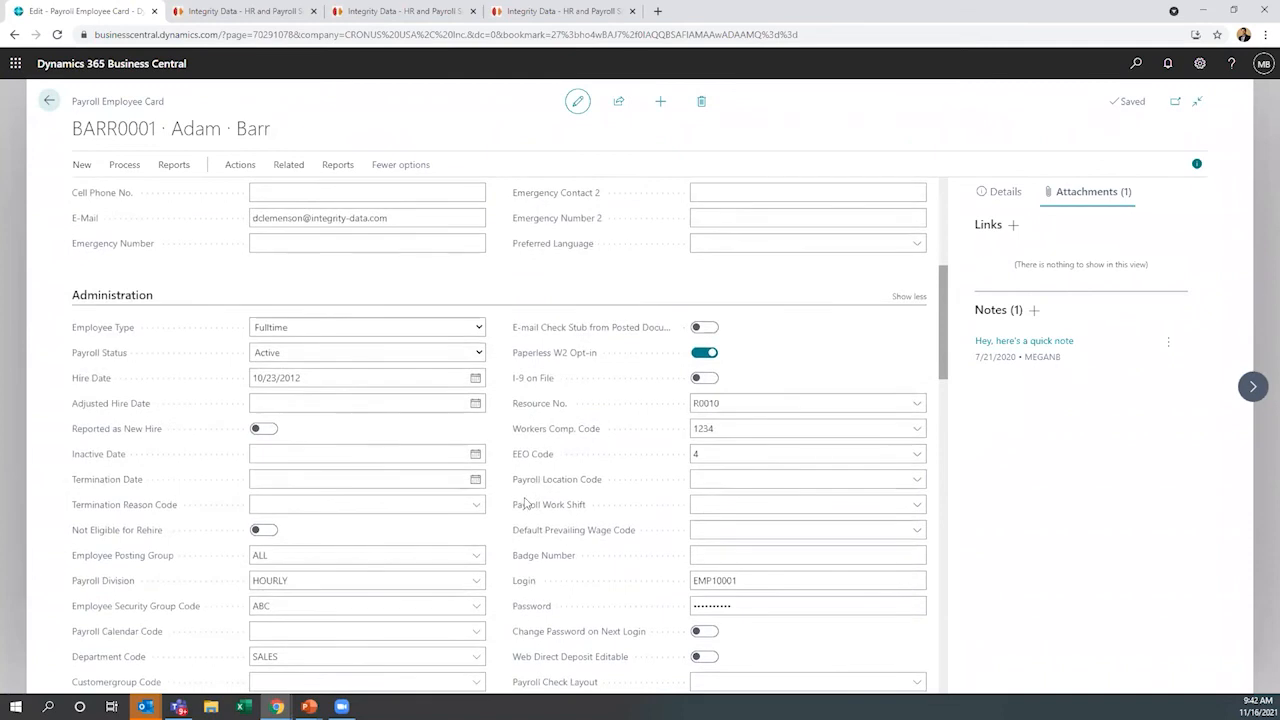
scroll(524, 505, "down", 2)
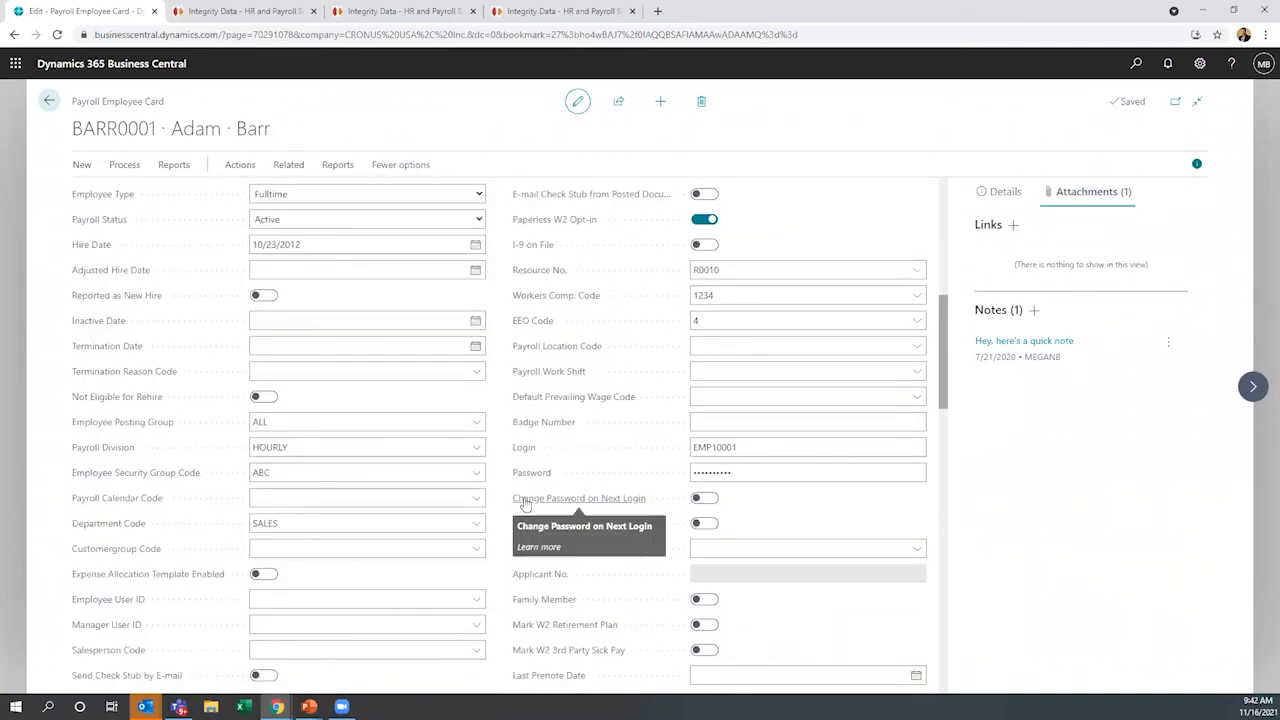
scroll(524, 505, "up", 8)
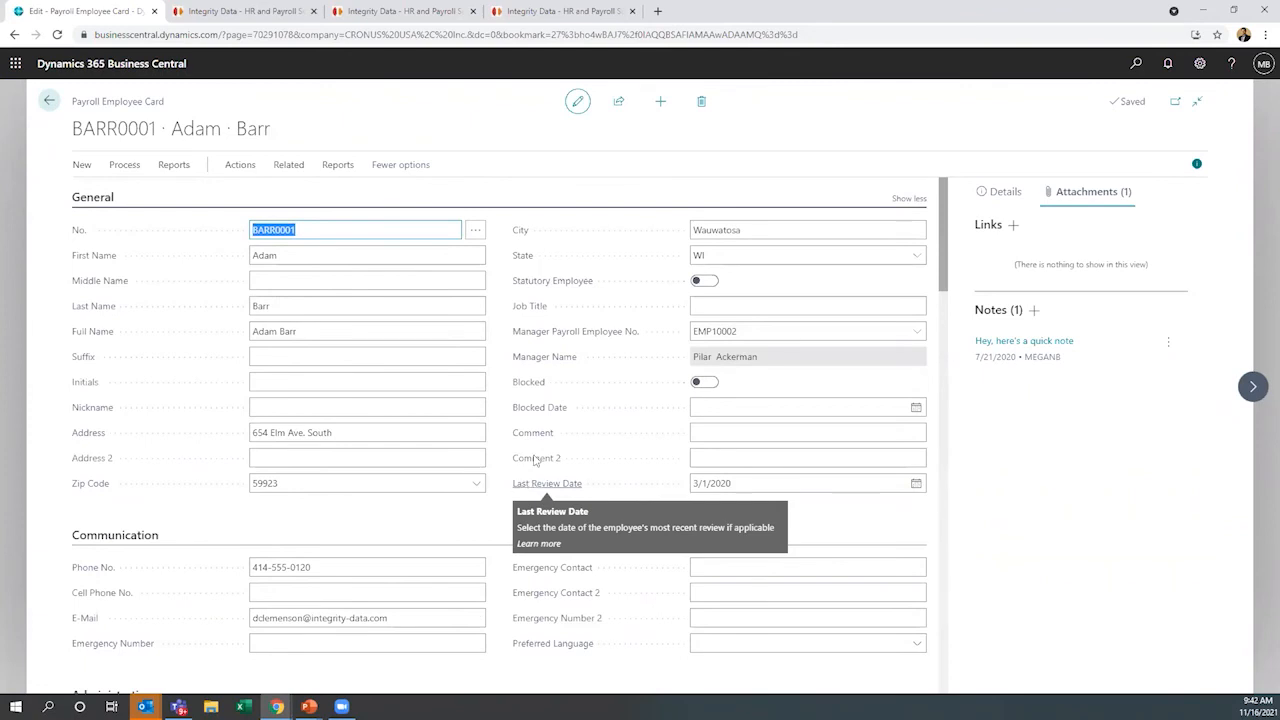
left_click(46, 104)
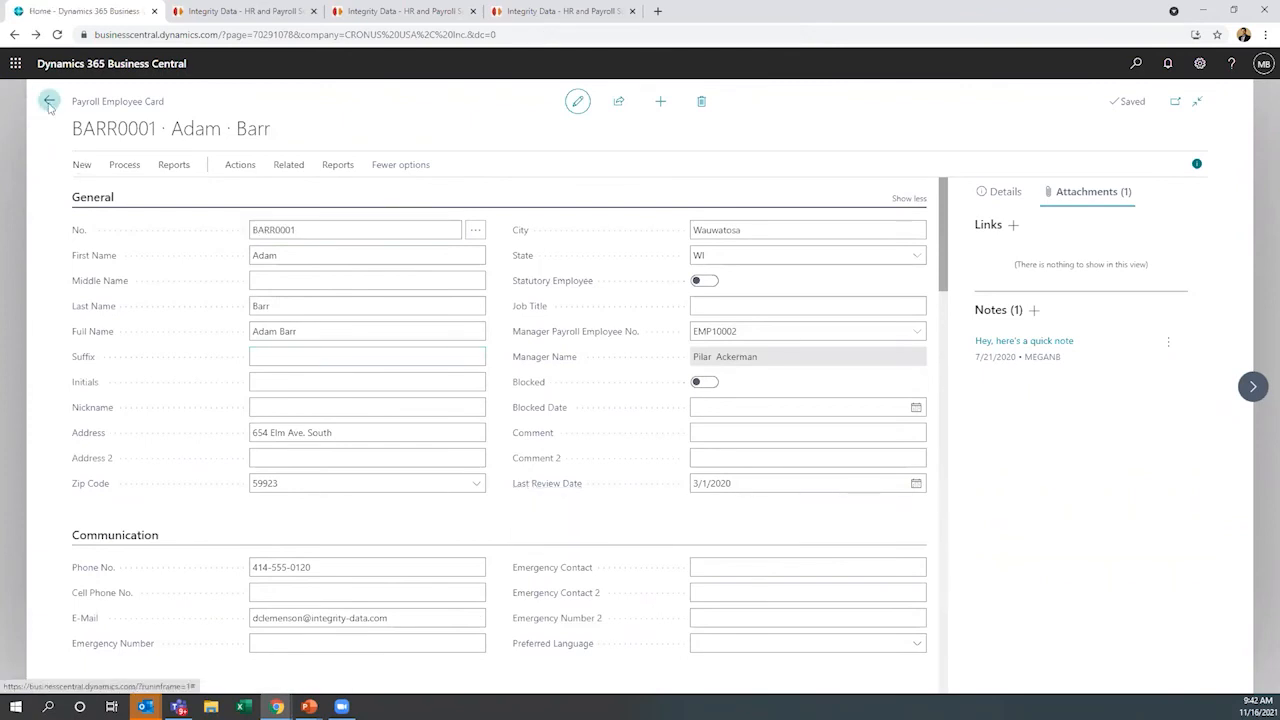
Show the My Batches payroll list and open batch PYBA10074
left_click(285, 470)
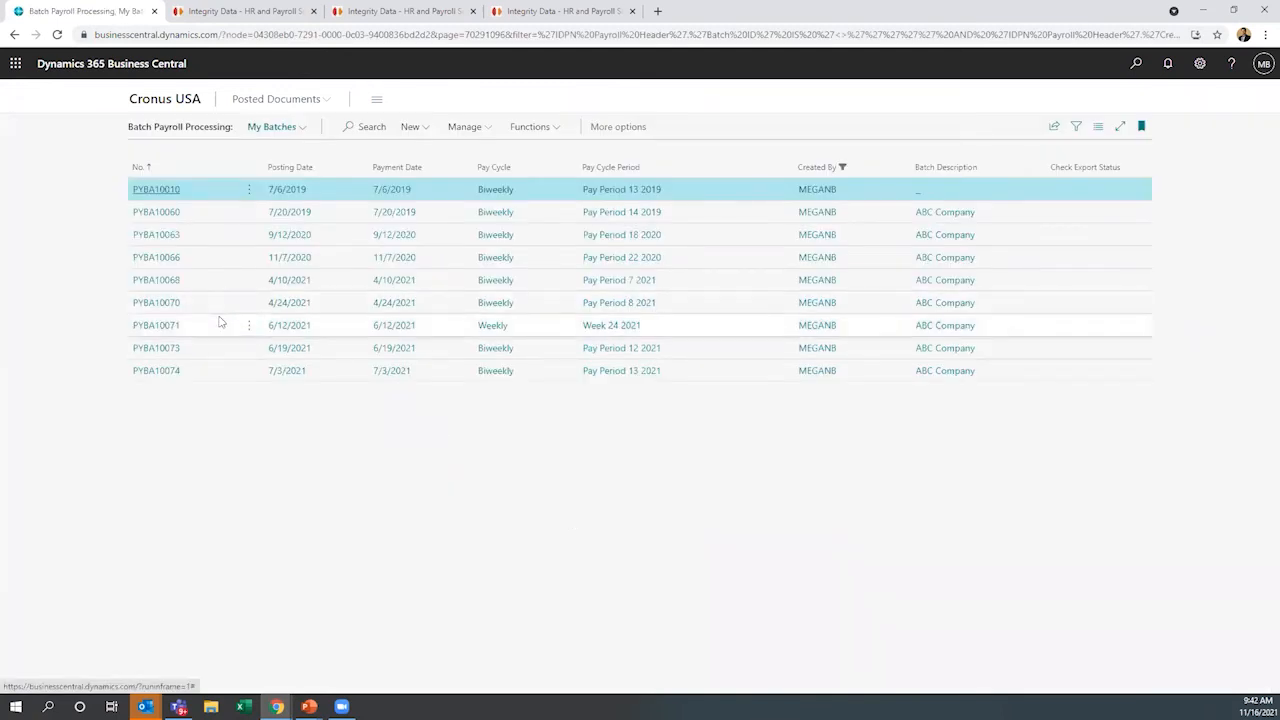
left_click(170, 375)
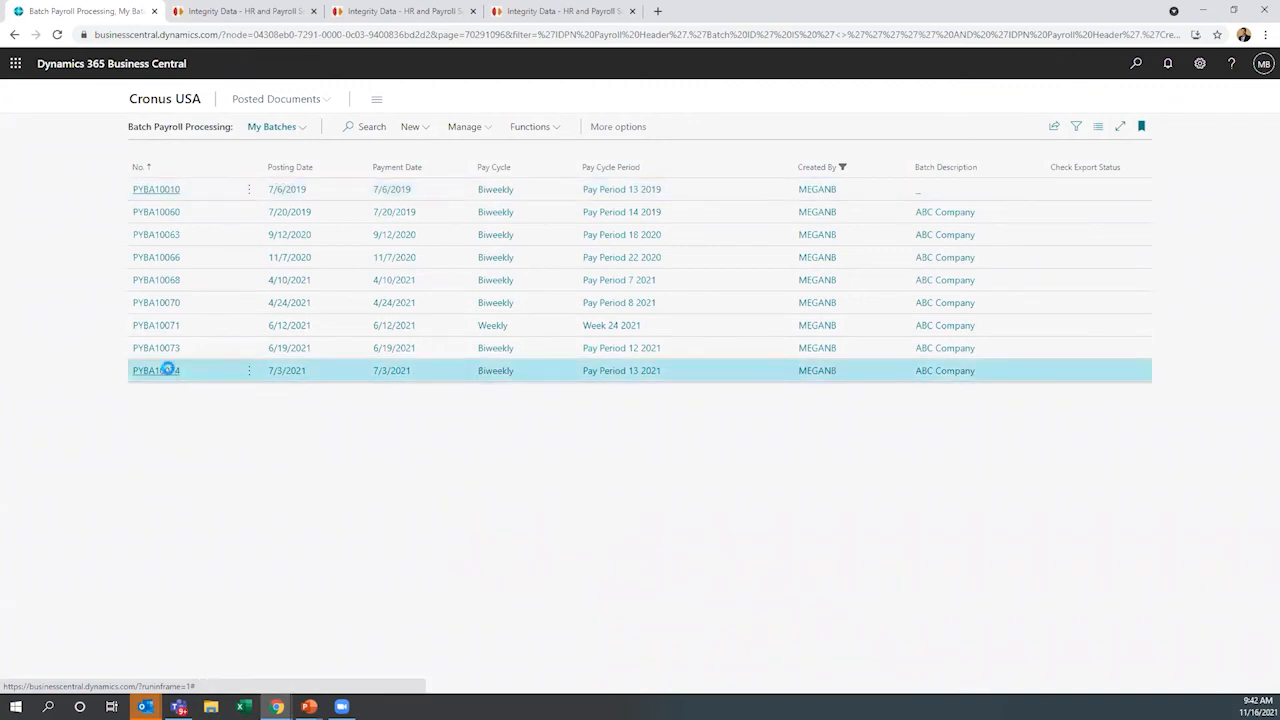
left_click(168, 372)
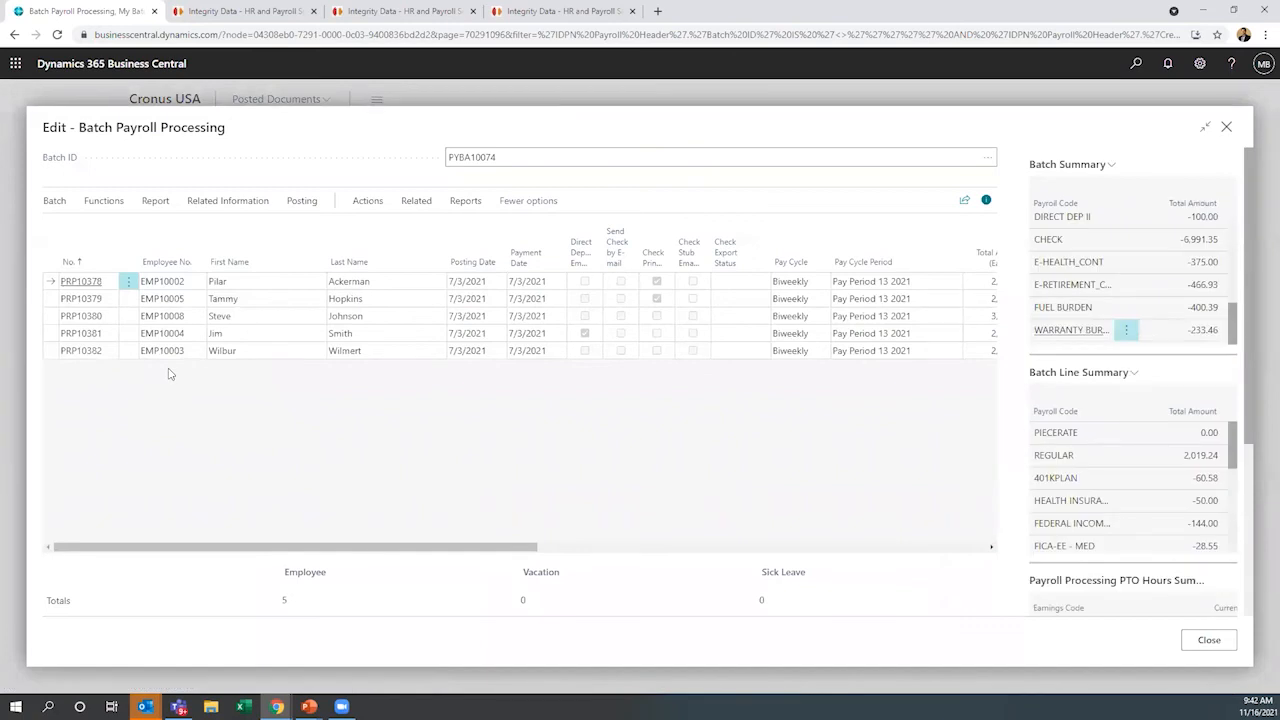
Look through the batch's summary figures and its available check and posting actions without running any
left_click(368, 201)
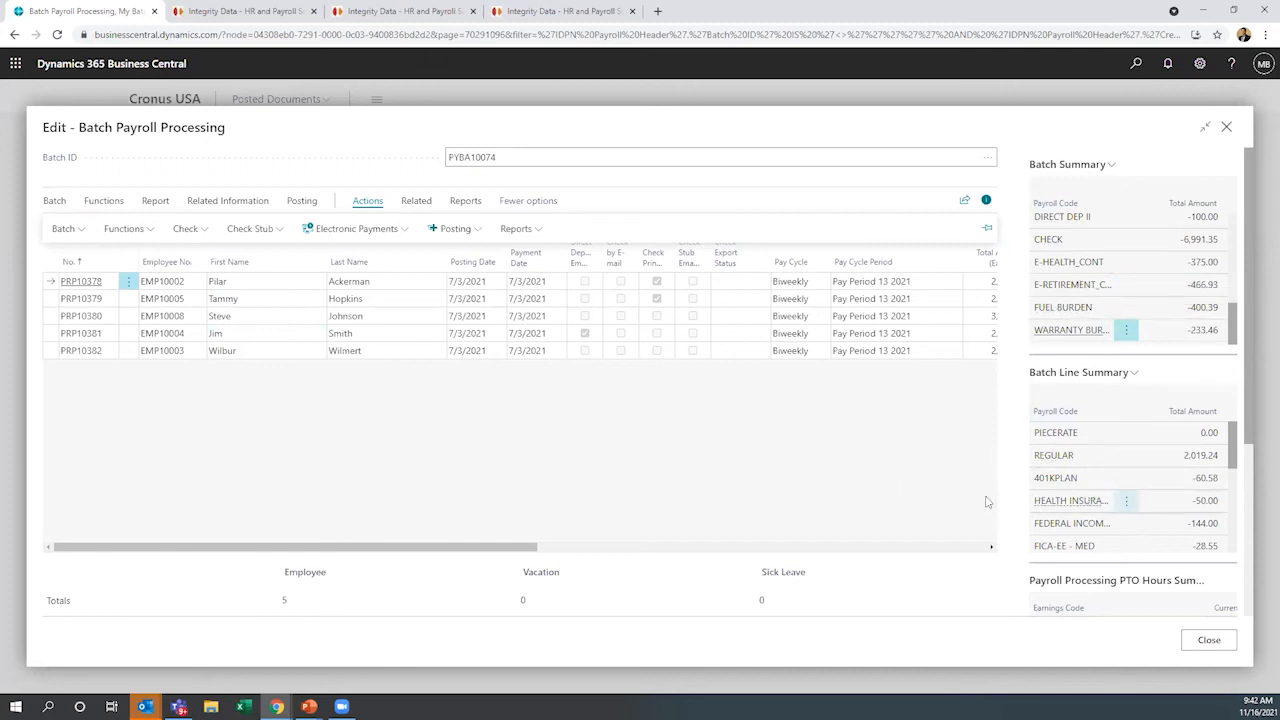
left_click_drag(1249, 436, 1244, 474)
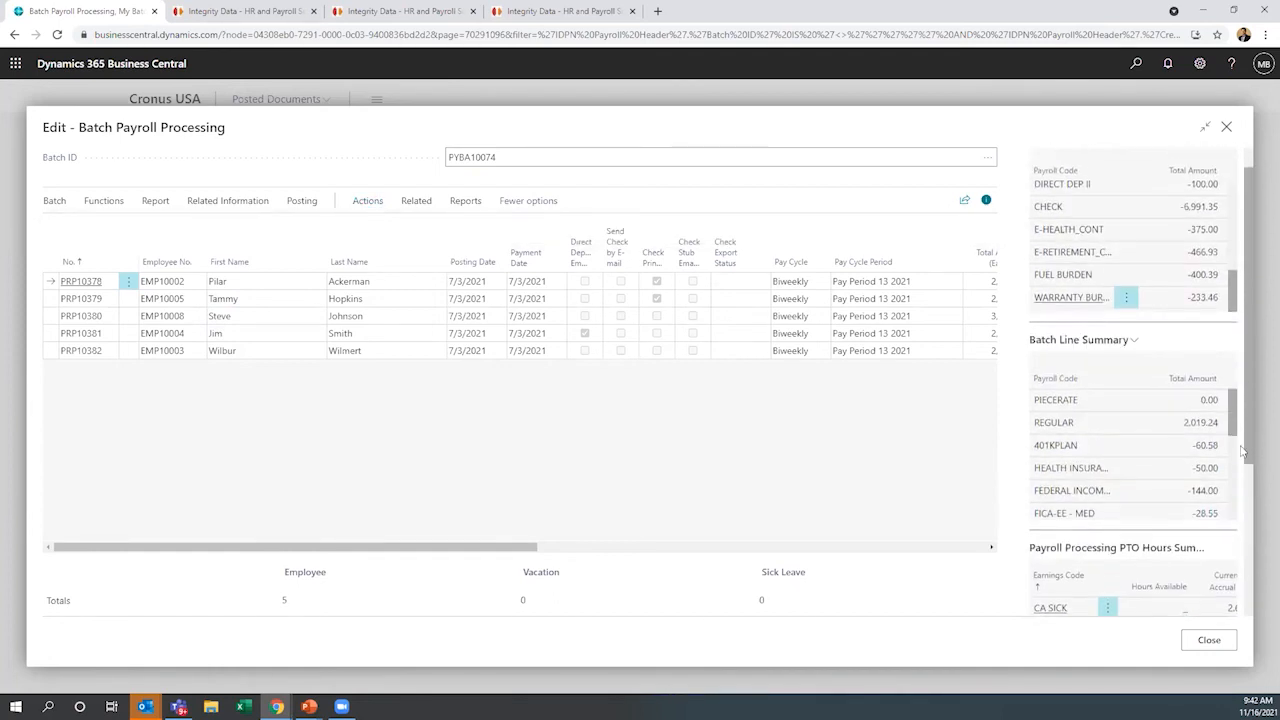
left_click(372, 203)
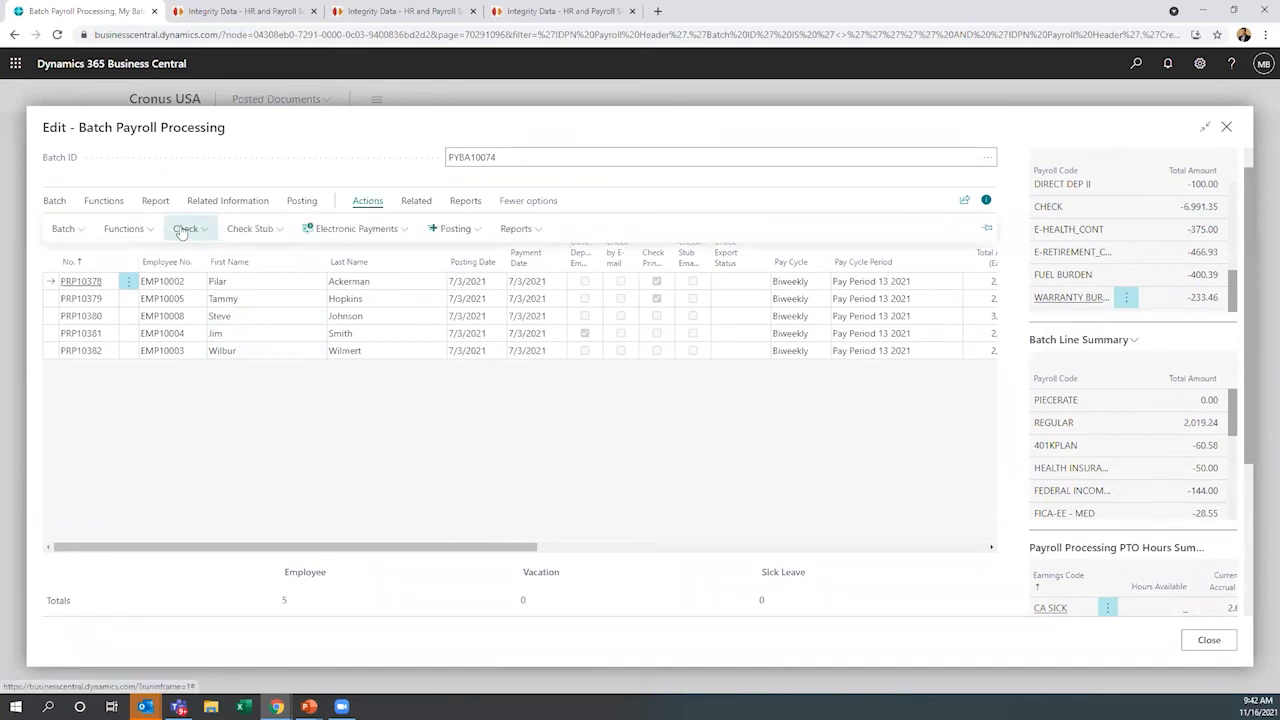
left_click(183, 229)
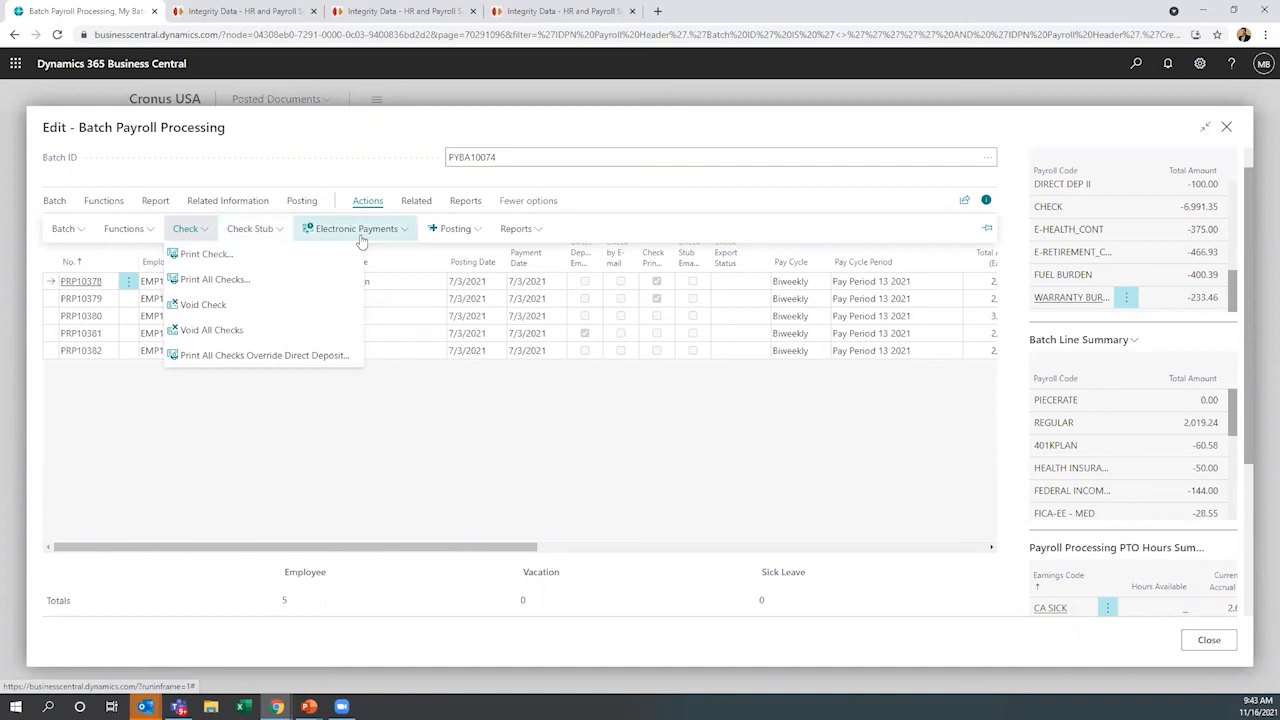
left_click(461, 242)
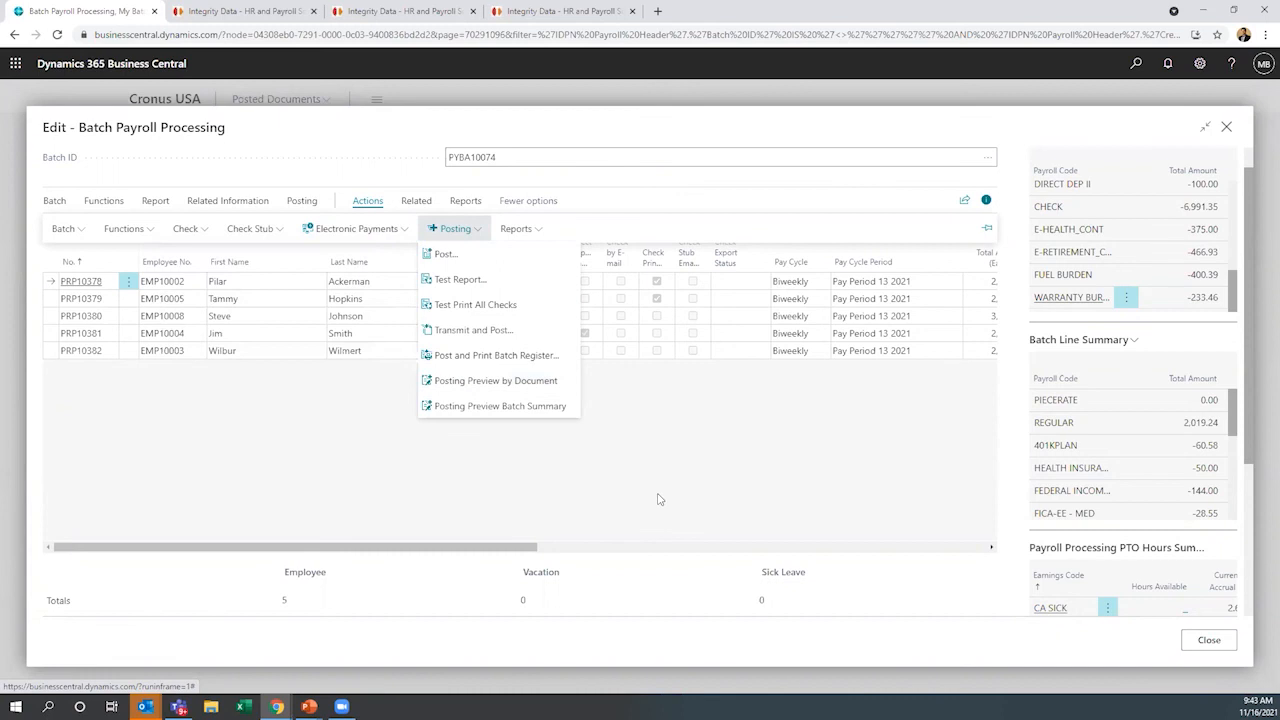
left_click(605, 539)
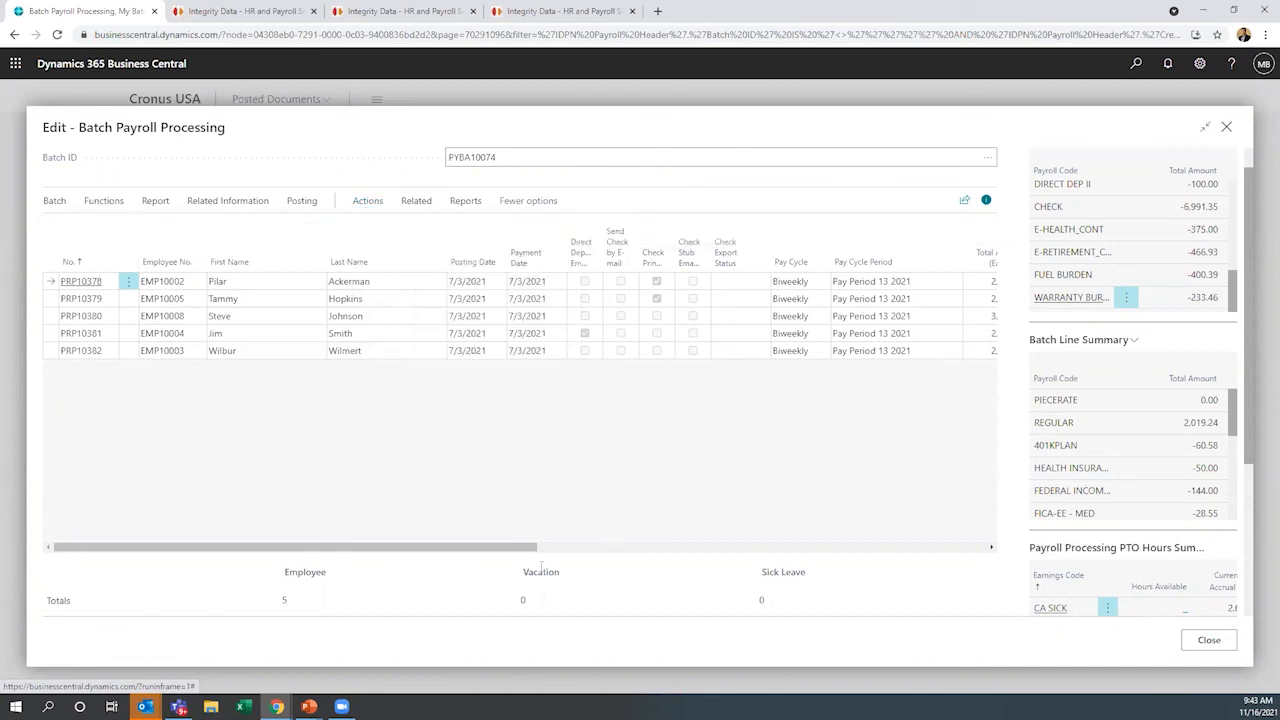
Examine the batch's payment amounts, hours, check numbers and states across all columns, and close the batch
left_click_drag(518, 550, 996, 564)
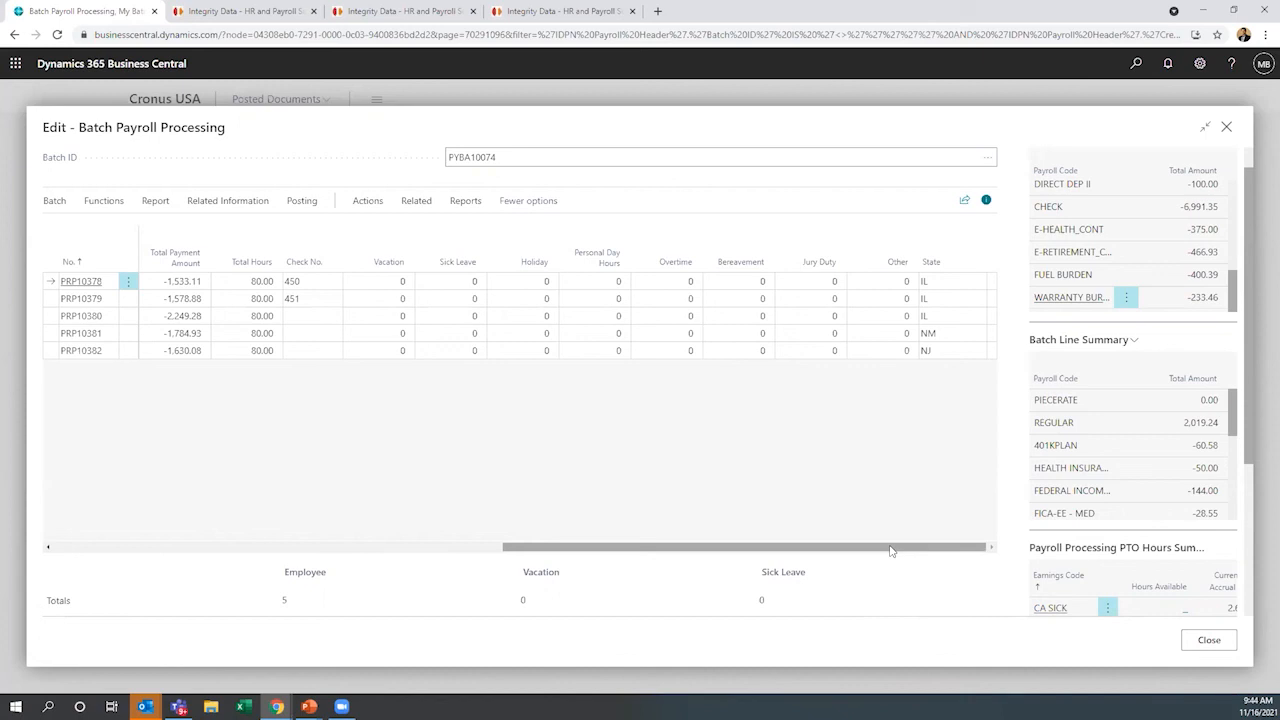
left_click_drag(891, 550, 303, 546)
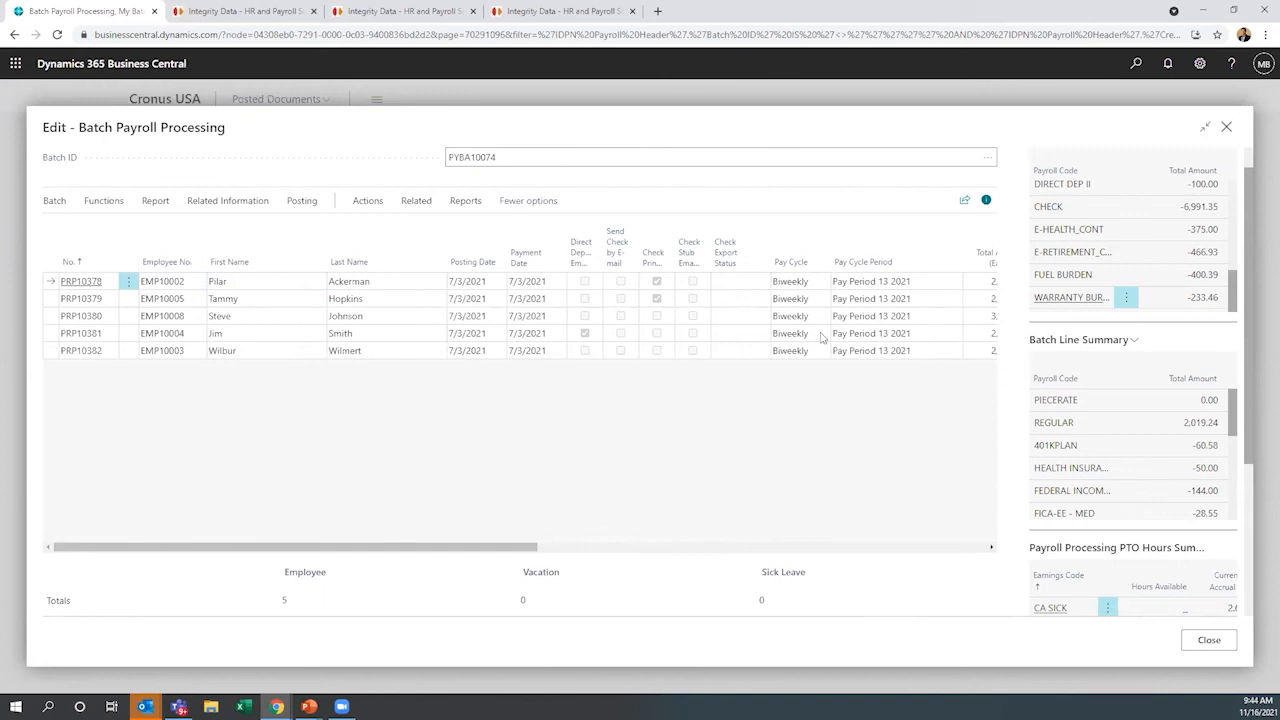
left_click(1227, 130)
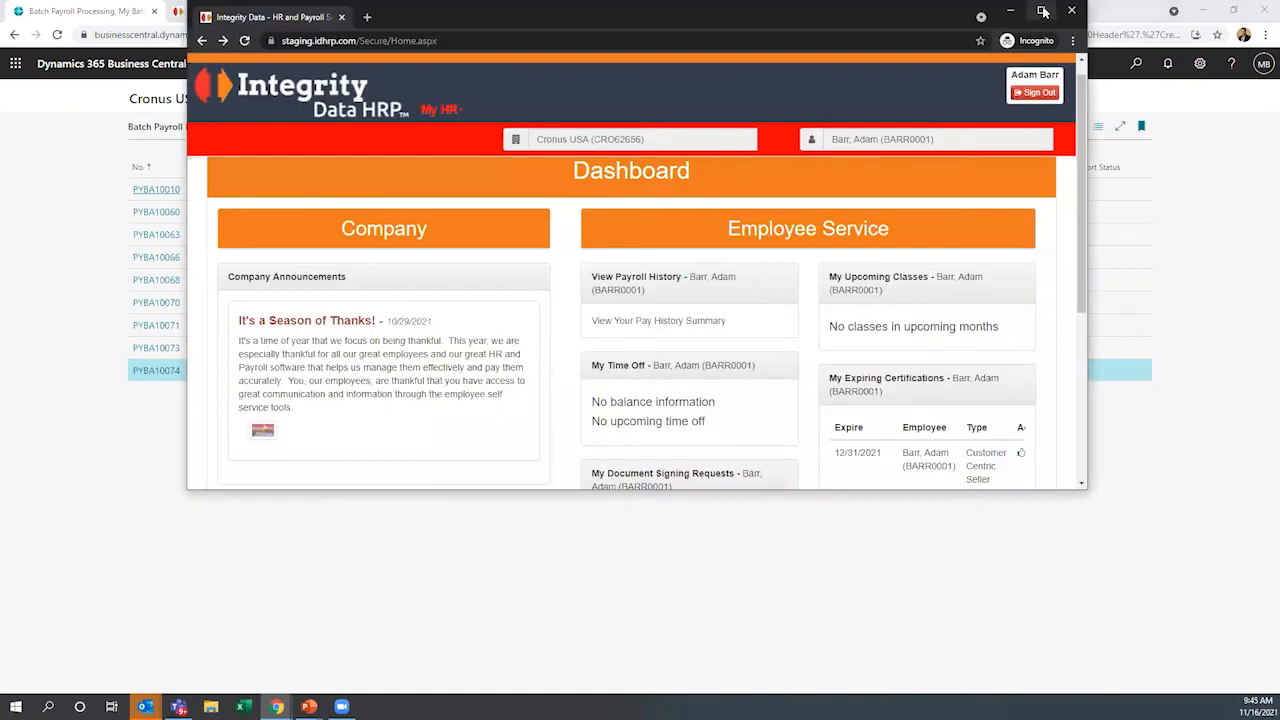
Switch to the maximized Integrity Data HRP employee self-service window, review its dashboard, and open My Summary
left_click(1043, 9)
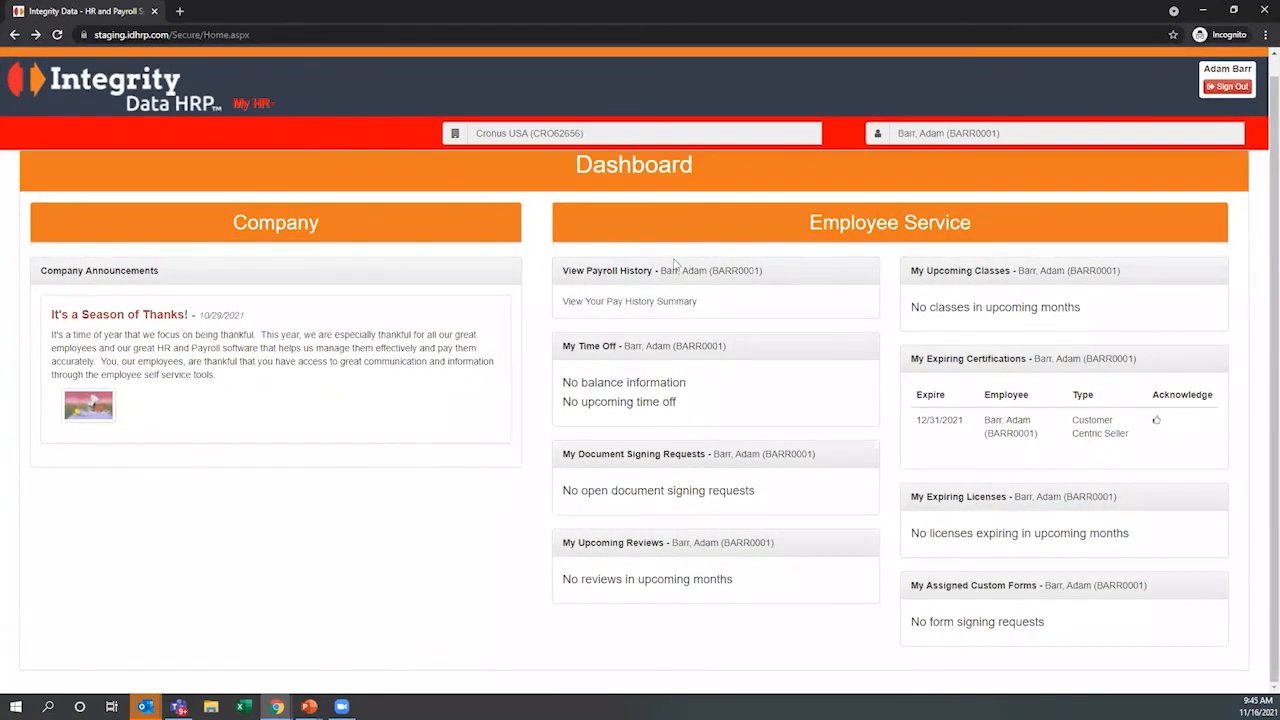
scroll(622, 212, "up", 1)
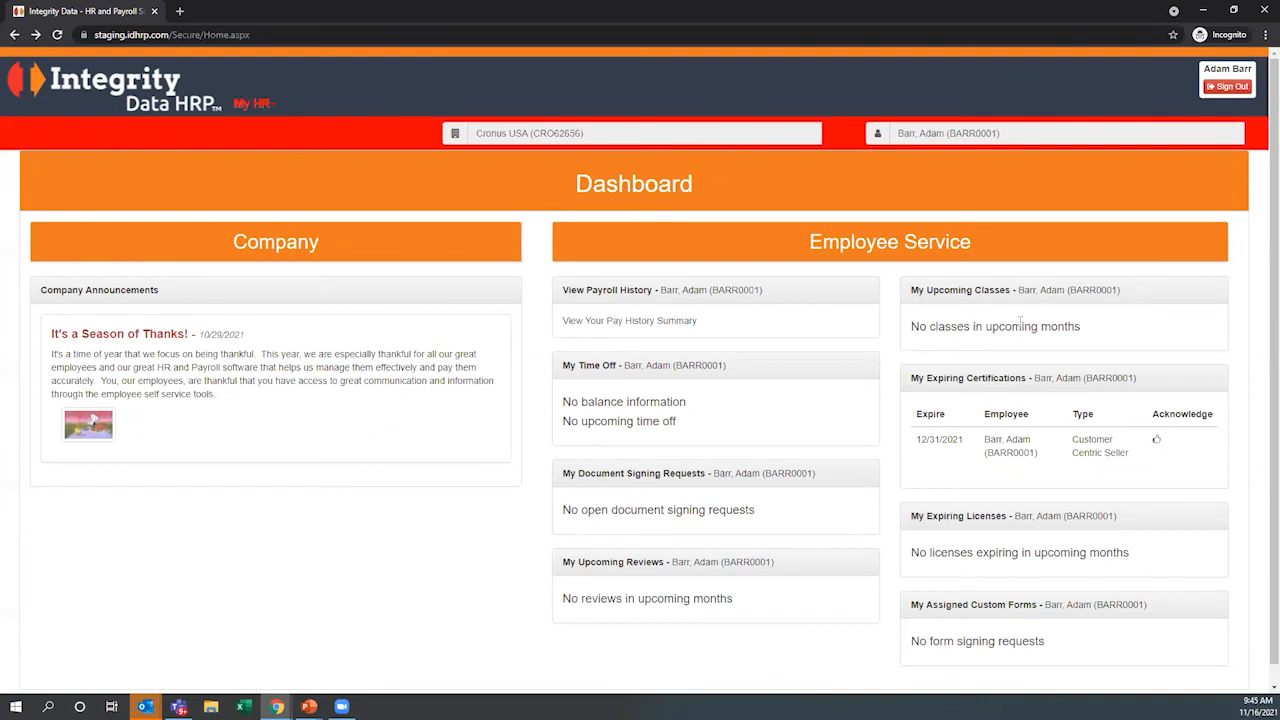
left_click(280, 104)
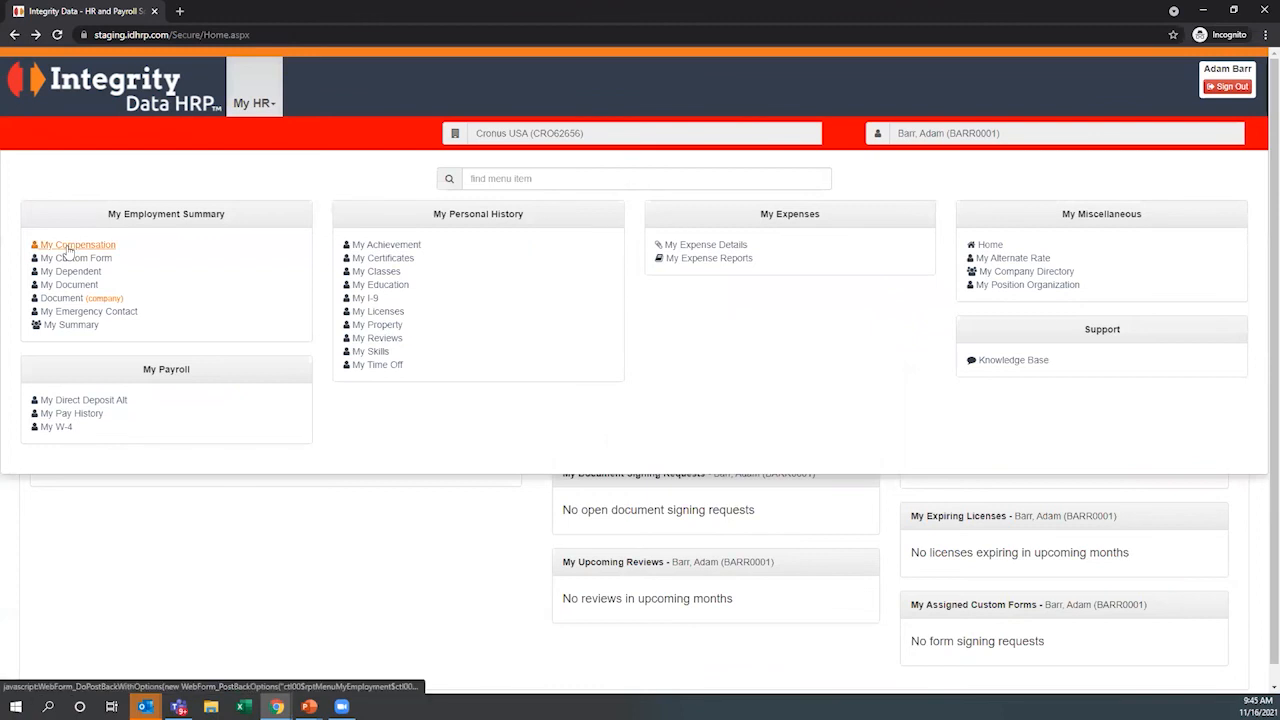
left_click(72, 326)
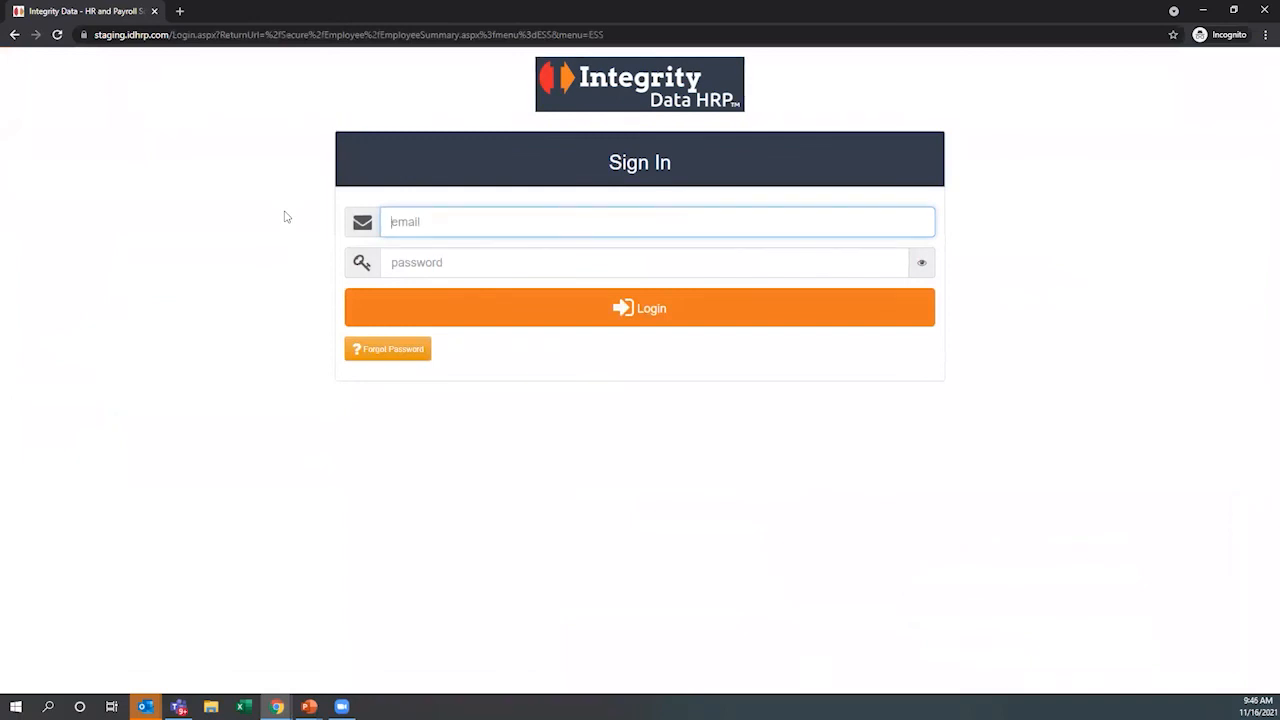
Sign in with the employee's email and account password, and open the employee's record from the Employee Summary
key("Tab")
type("••••")
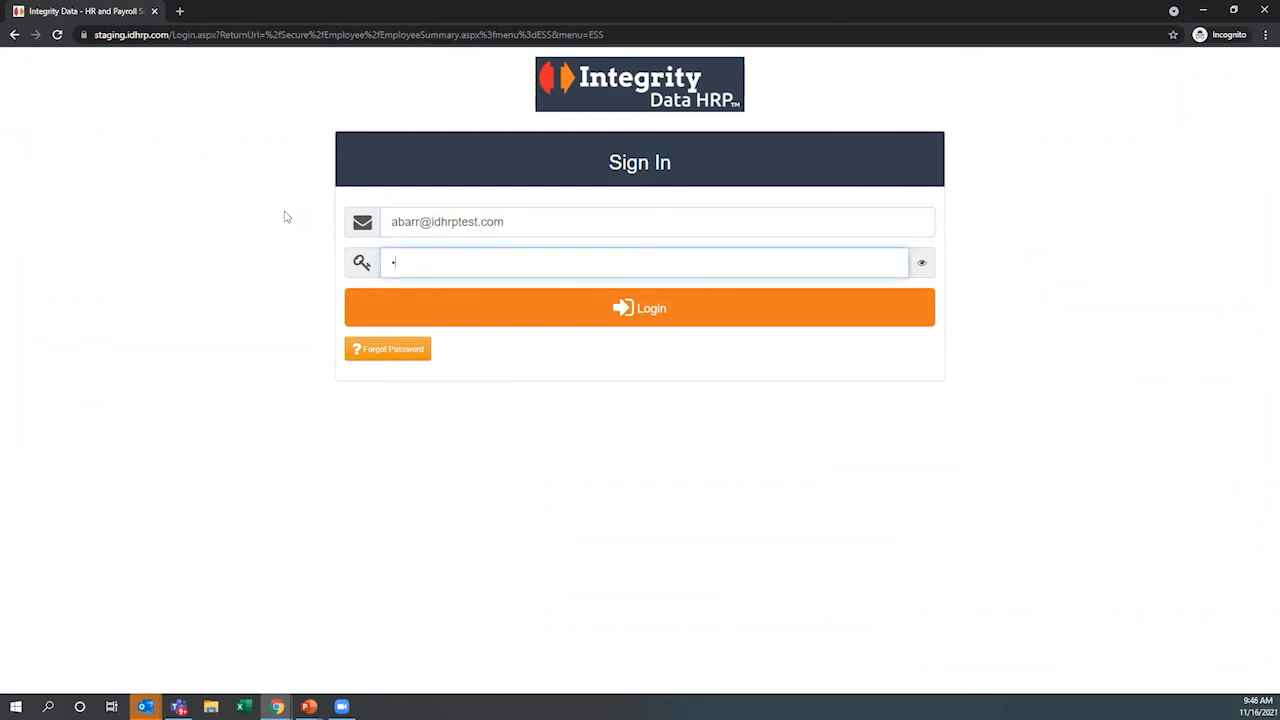
type("••••")
key("Return")
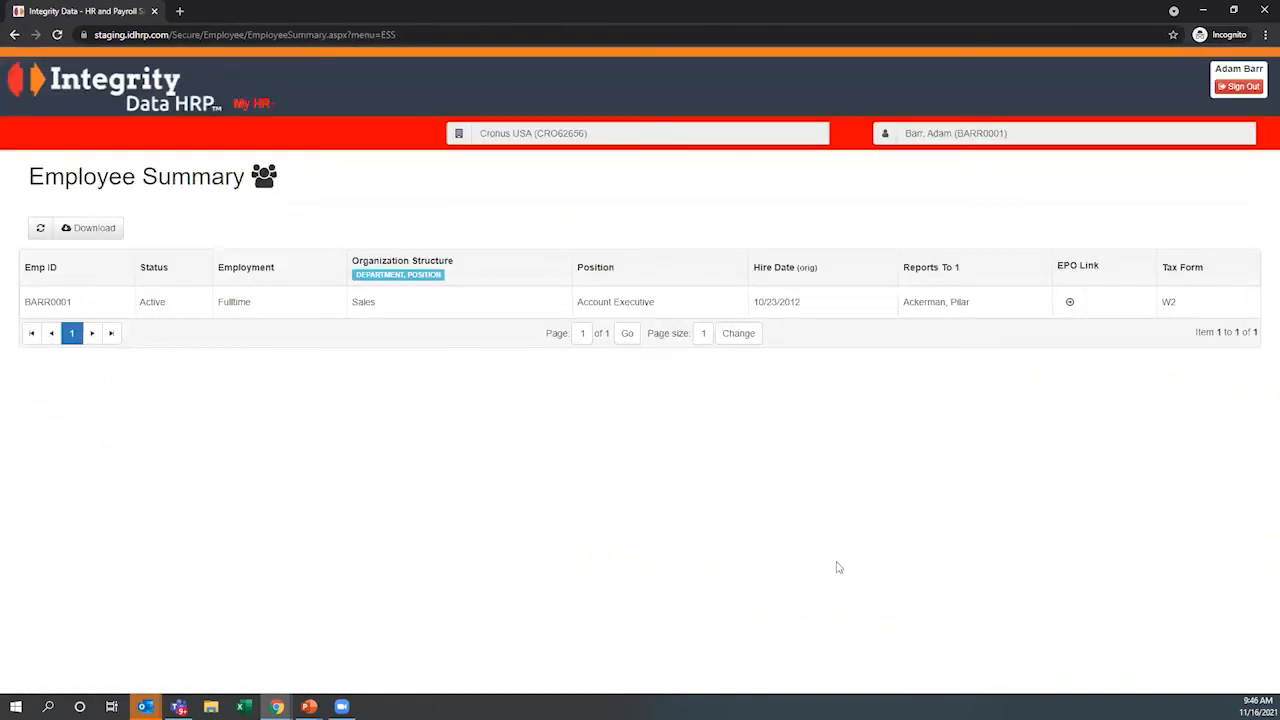
left_click(493, 307)
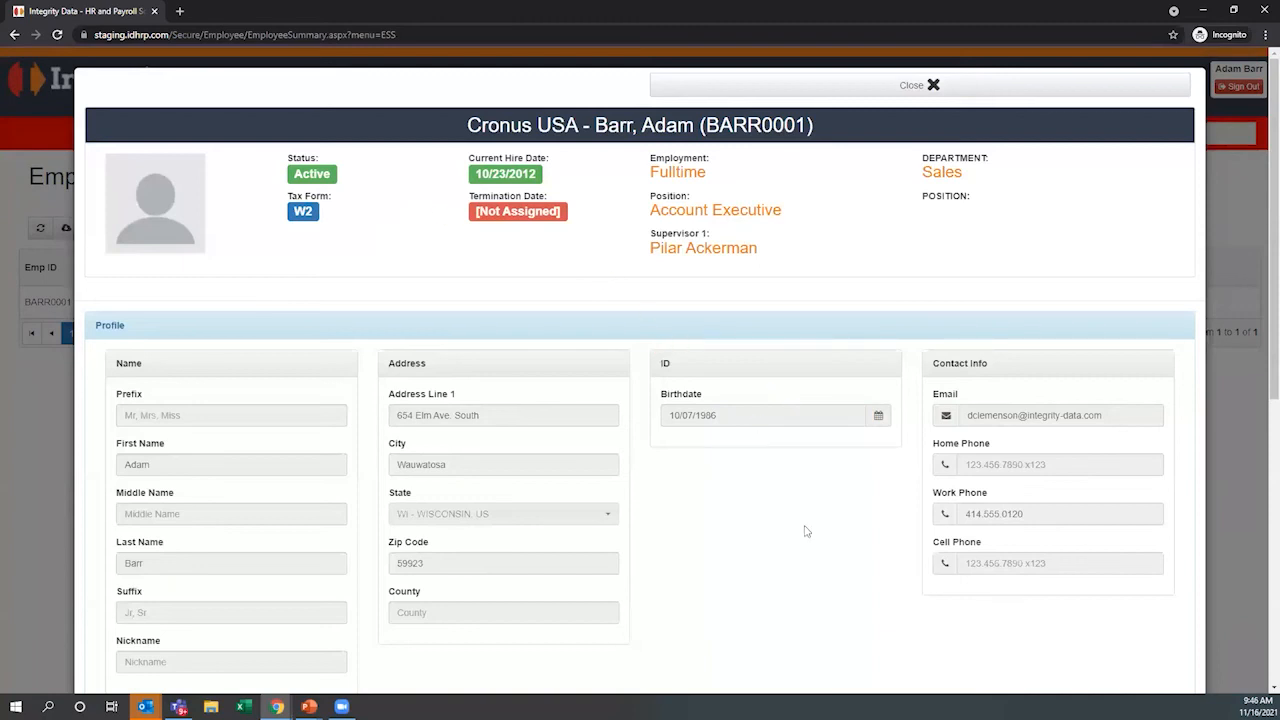
Review the employee record's profile, address, contact details, linked users and roles, and close the record
scroll(806, 530, "down", 3)
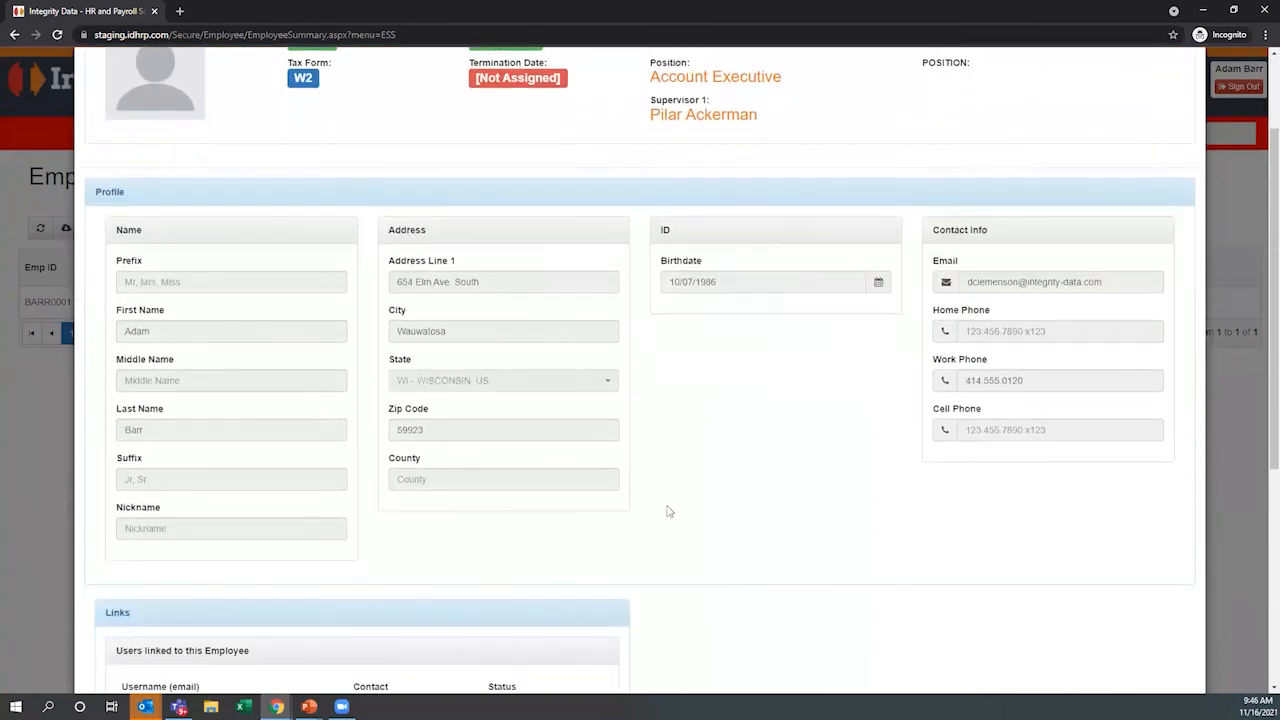
scroll(669, 511, "down", 2)
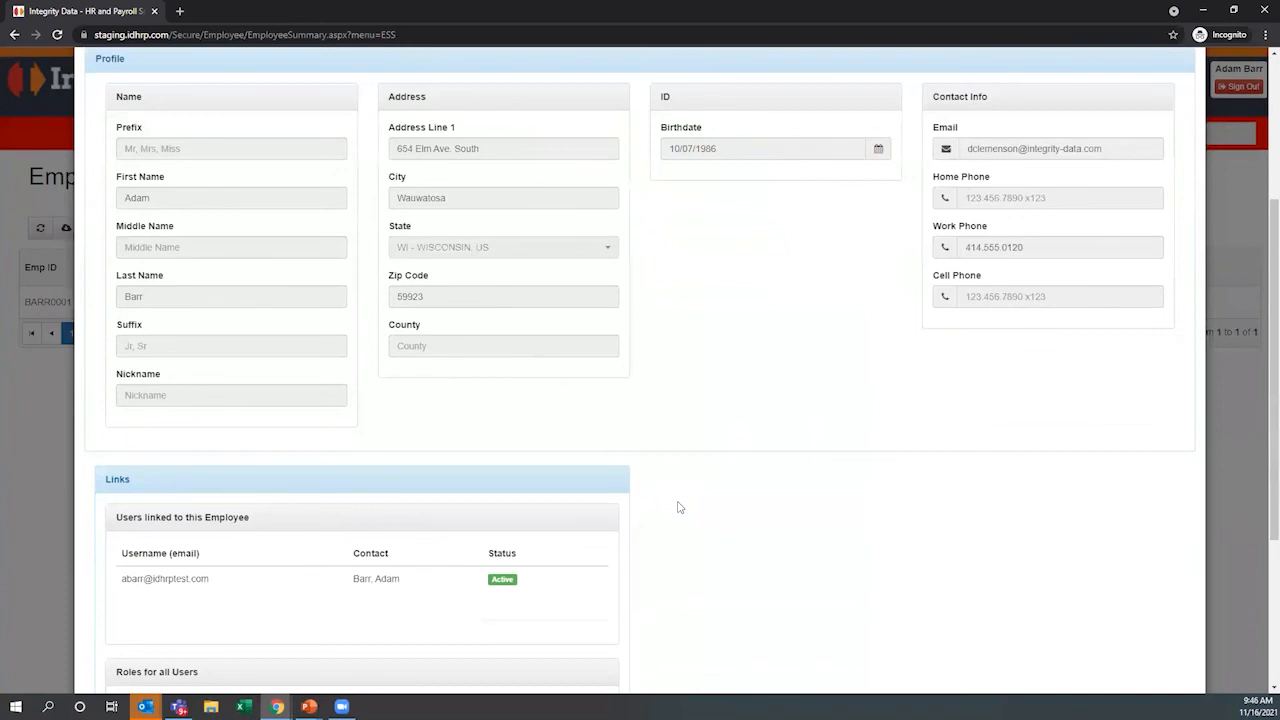
scroll(680, 506, "down", 5)
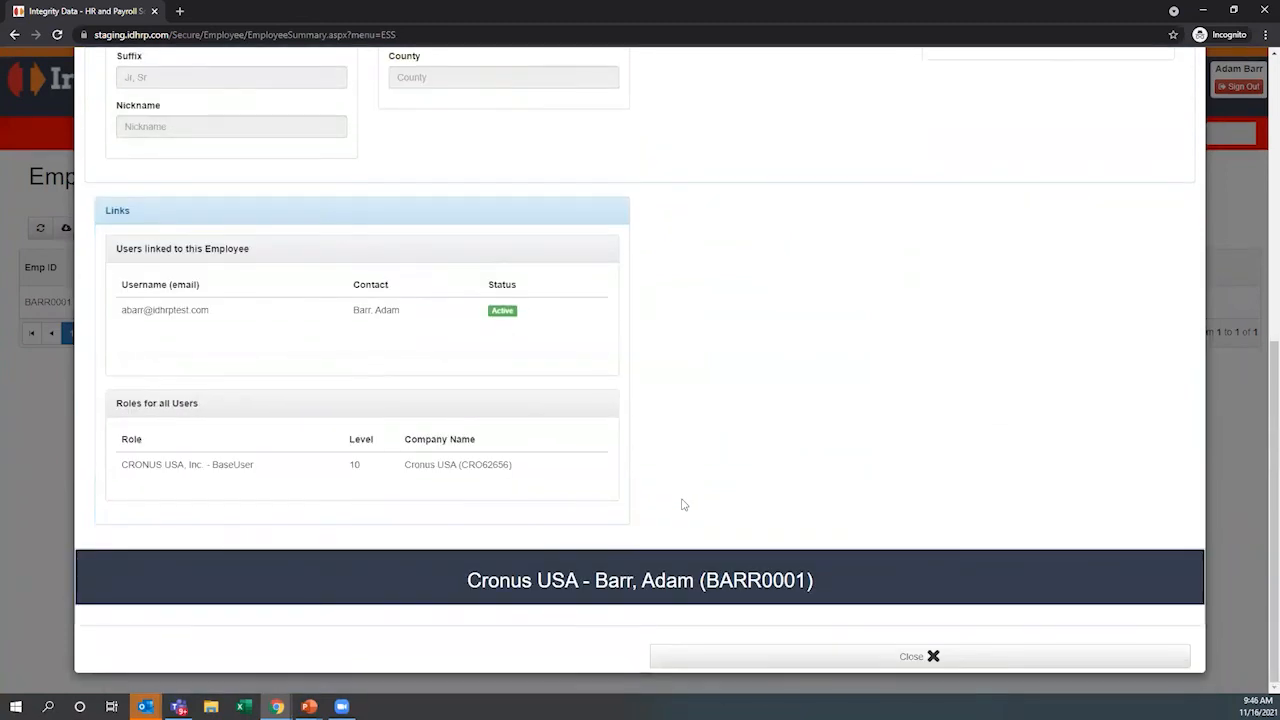
left_click(884, 656)
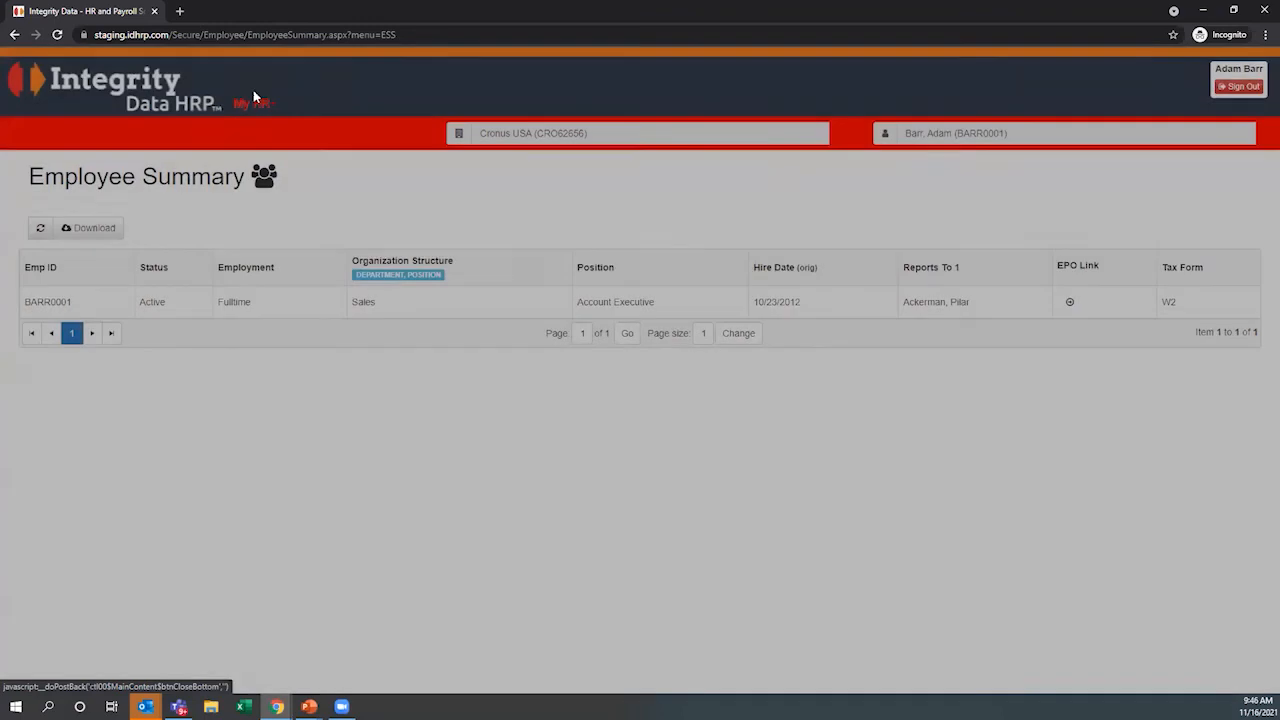
Open My Certificates from the employee's personal history, review the certificate list, and reopen the My HR options
left_click(253, 95)
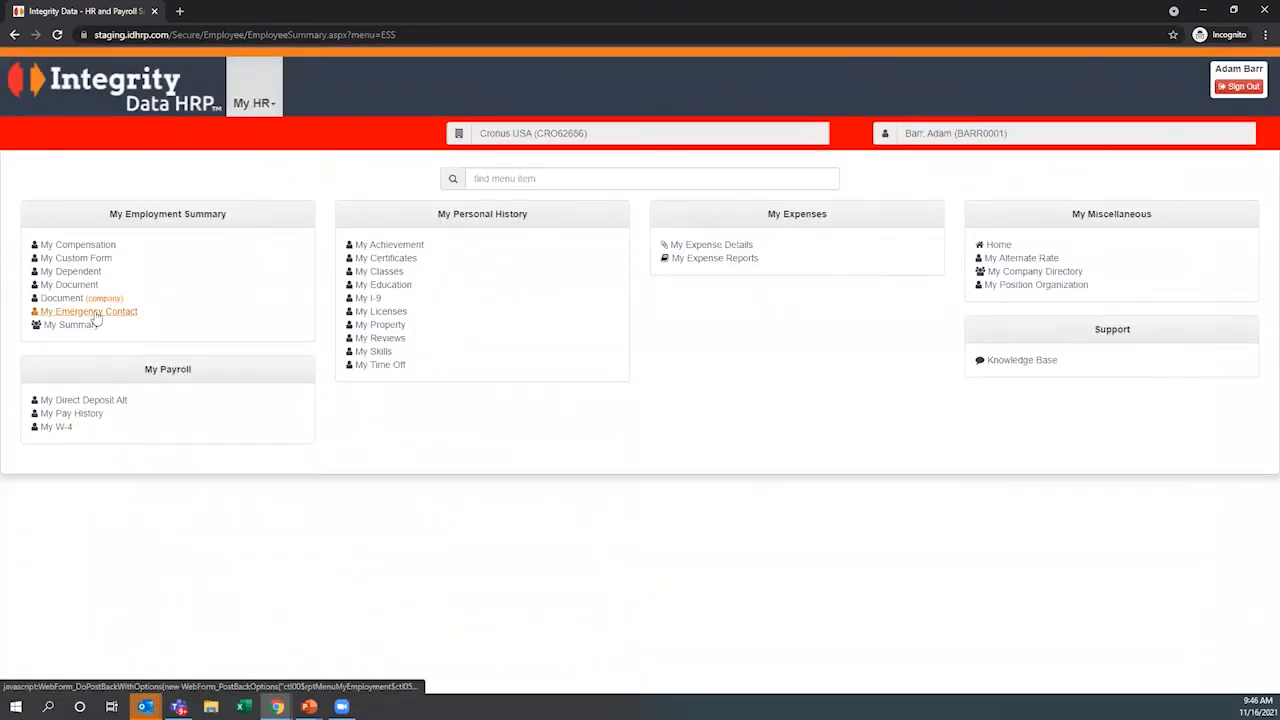
left_click(405, 262)
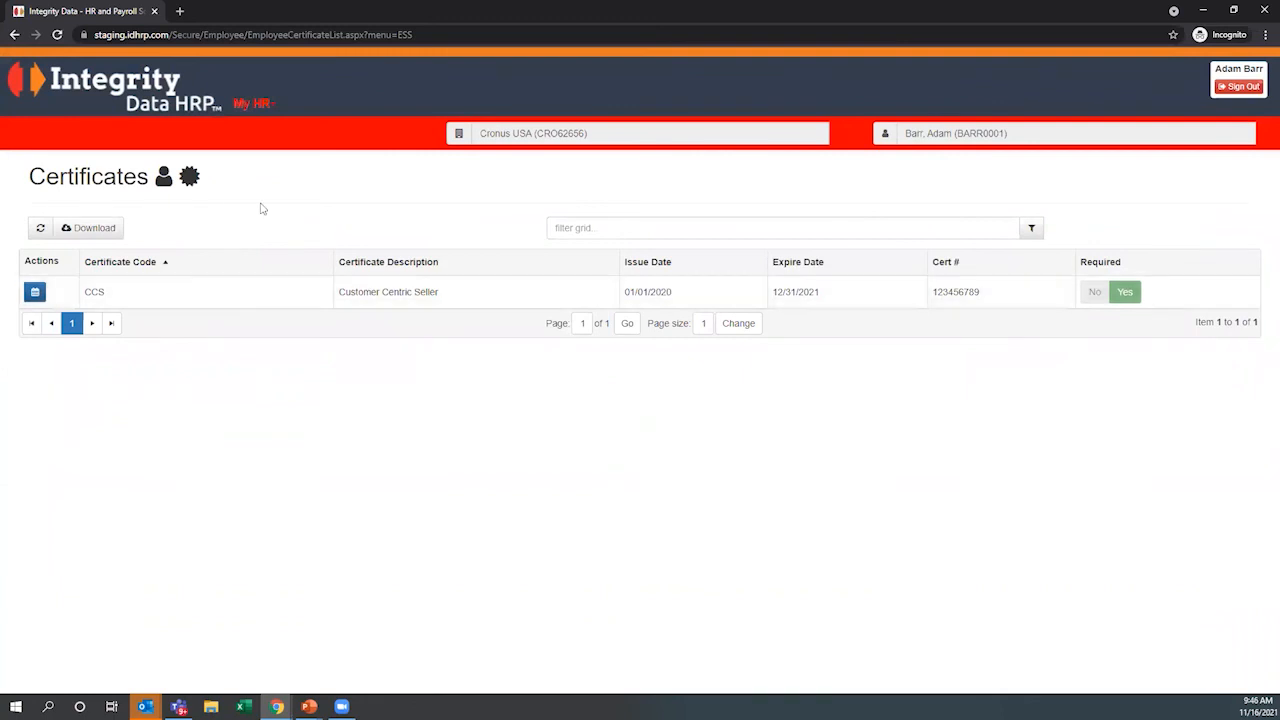
left_click(263, 103)
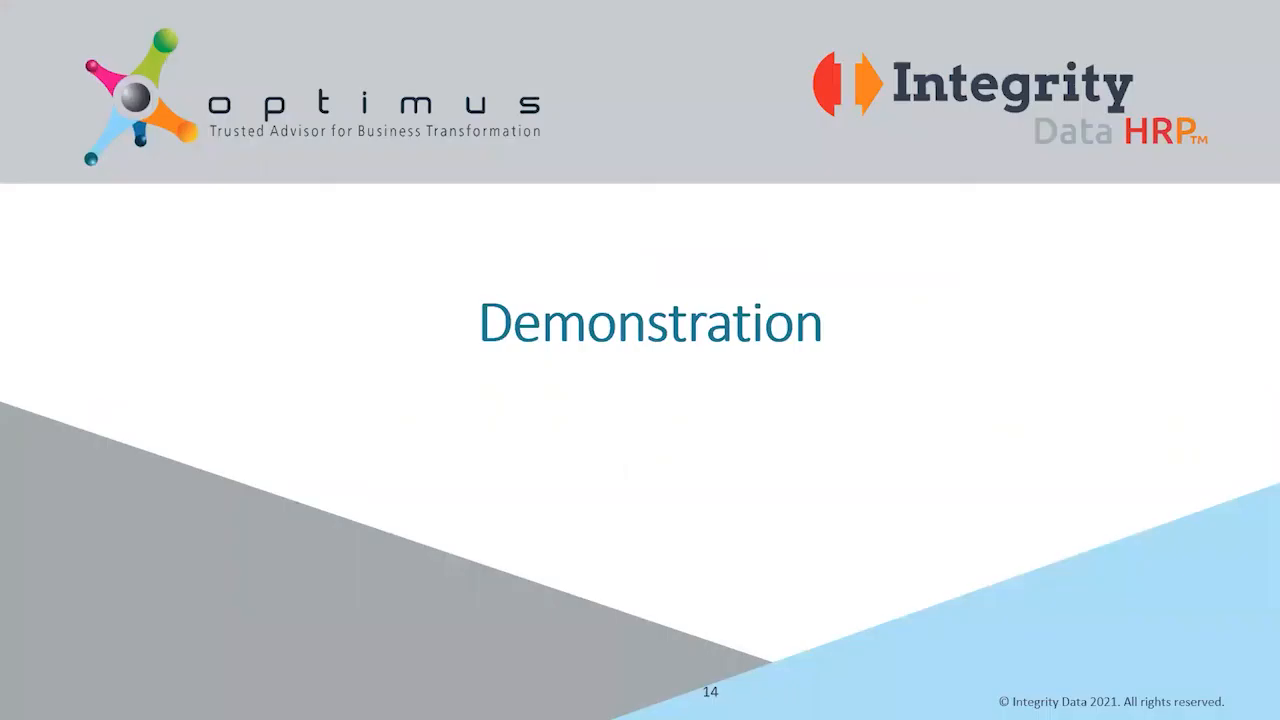
left_click(777, 364)
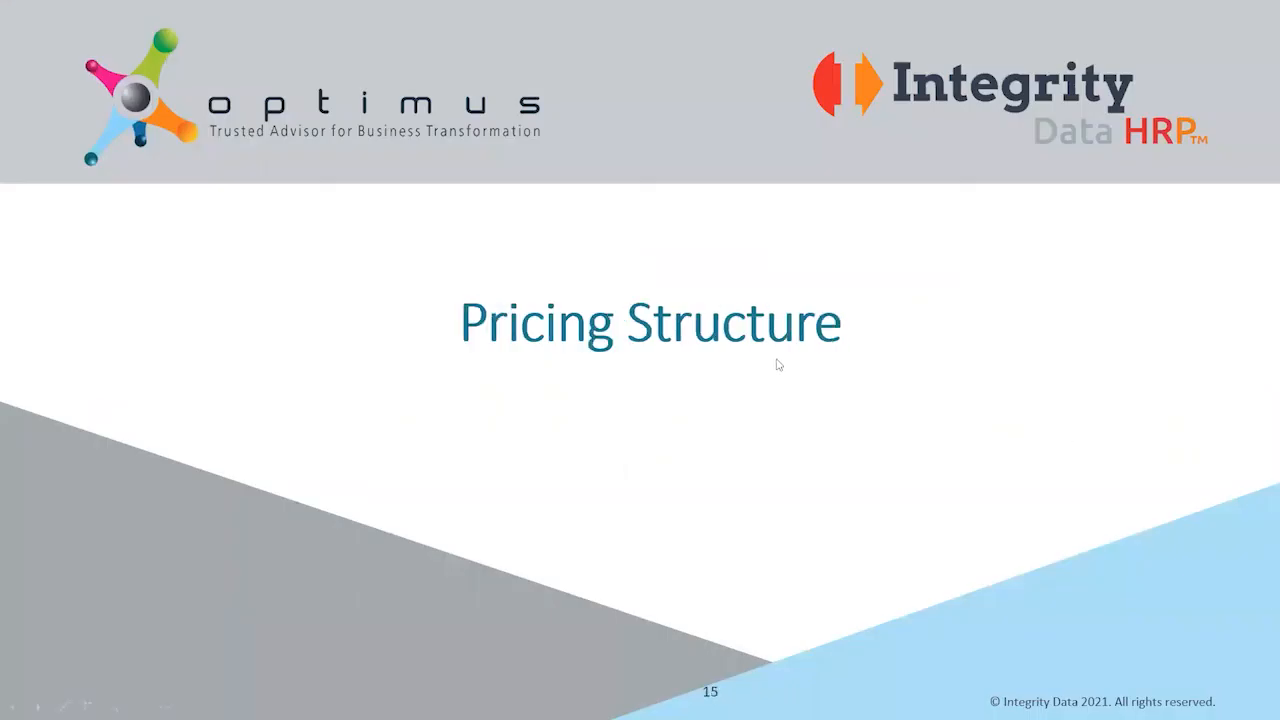
left_click(779, 366)
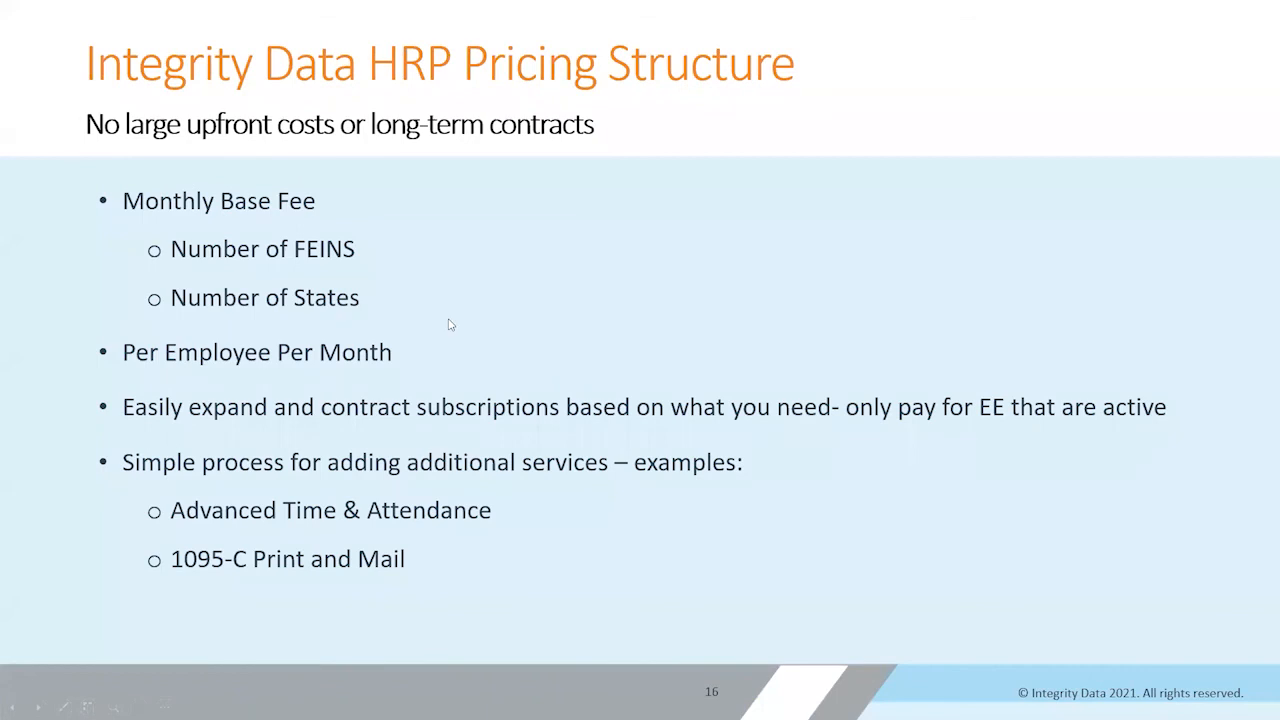